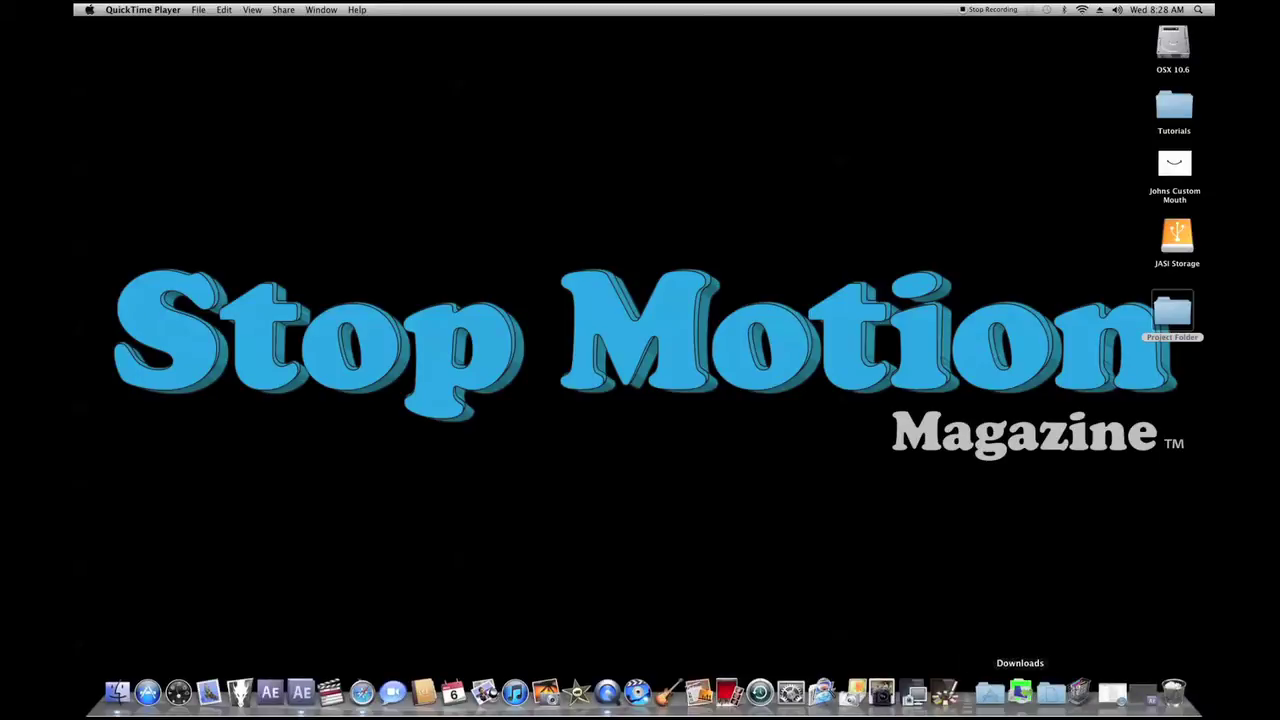
Launch After Effects with the empty Untitled Project.aep and activate the timeline panel.
left_click(1143, 694)
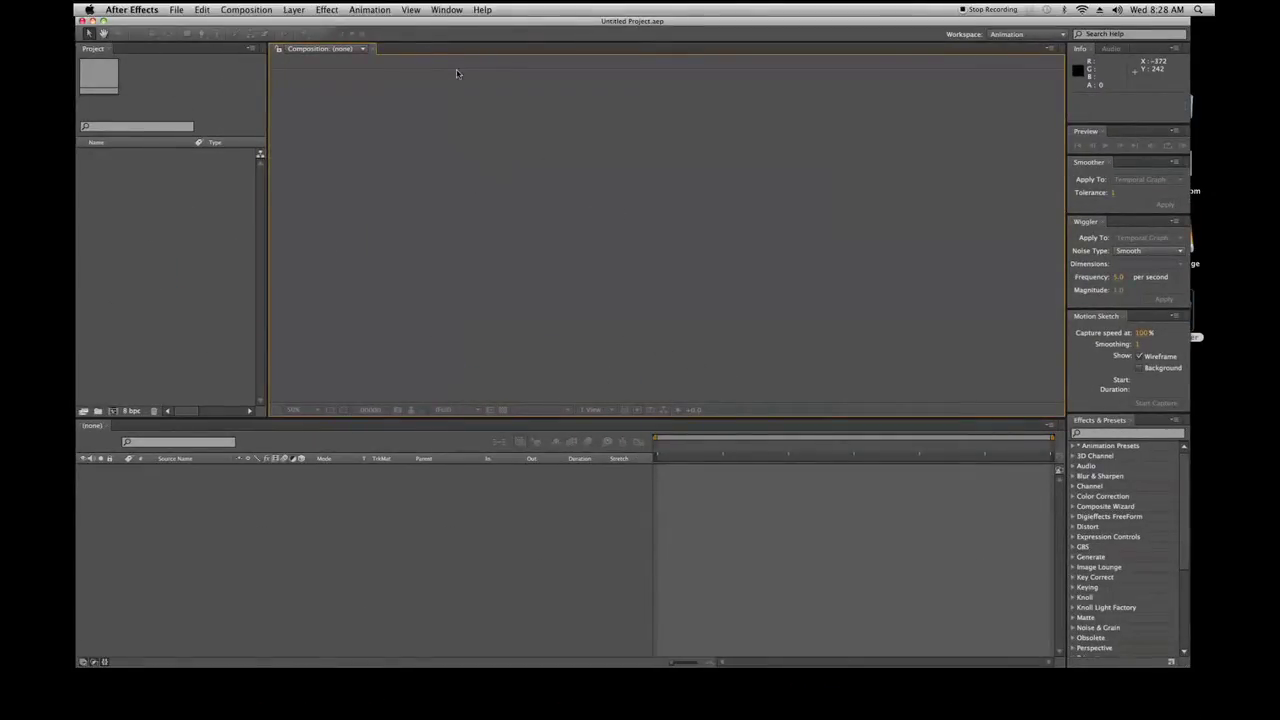
left_click(258, 558)
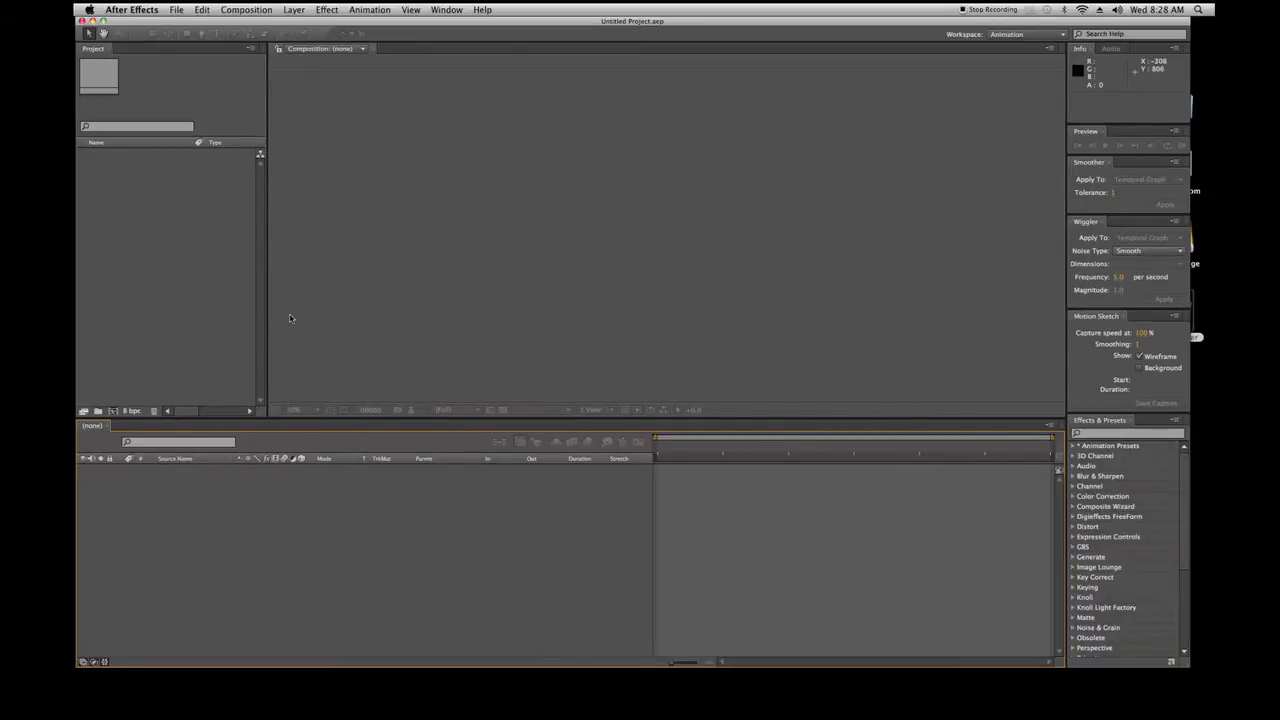
left_click(246, 10)
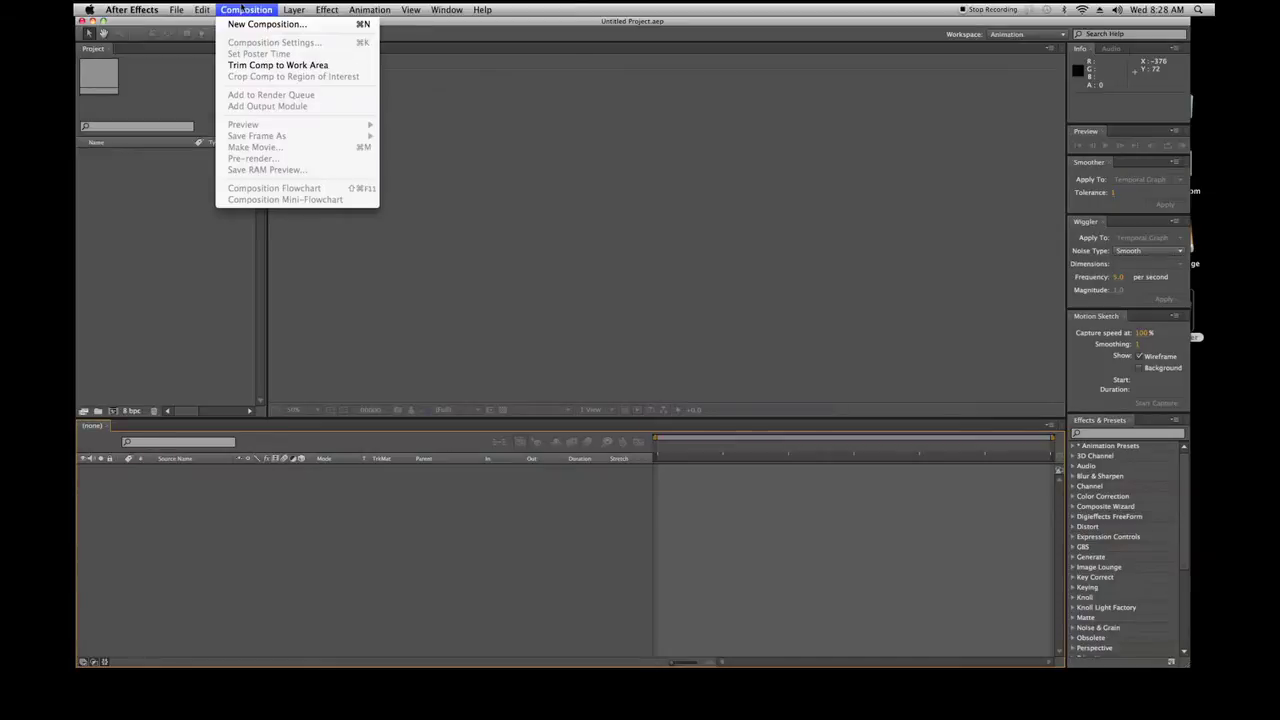
Create a new composition with its duration set to 100.
left_click(248, 24)
left_click(449, 318)
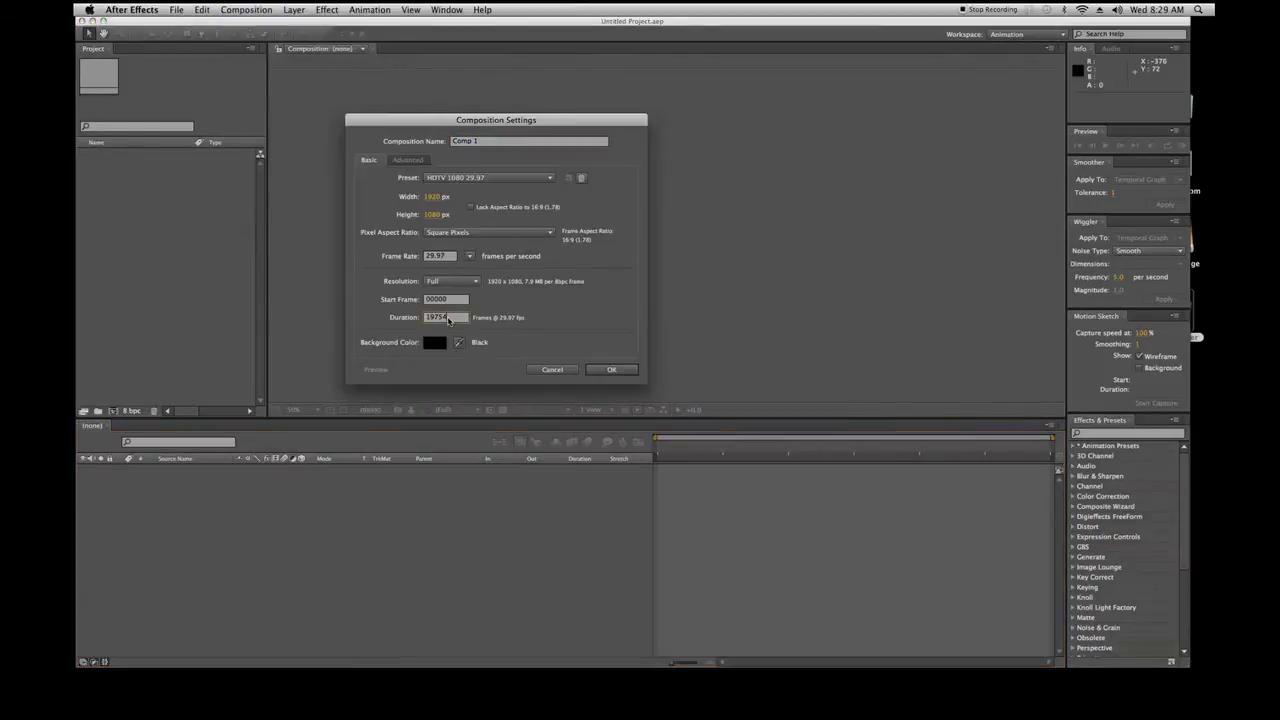
left_click_drag(449, 318, 370, 322)
type("100")
left_click(605, 369)
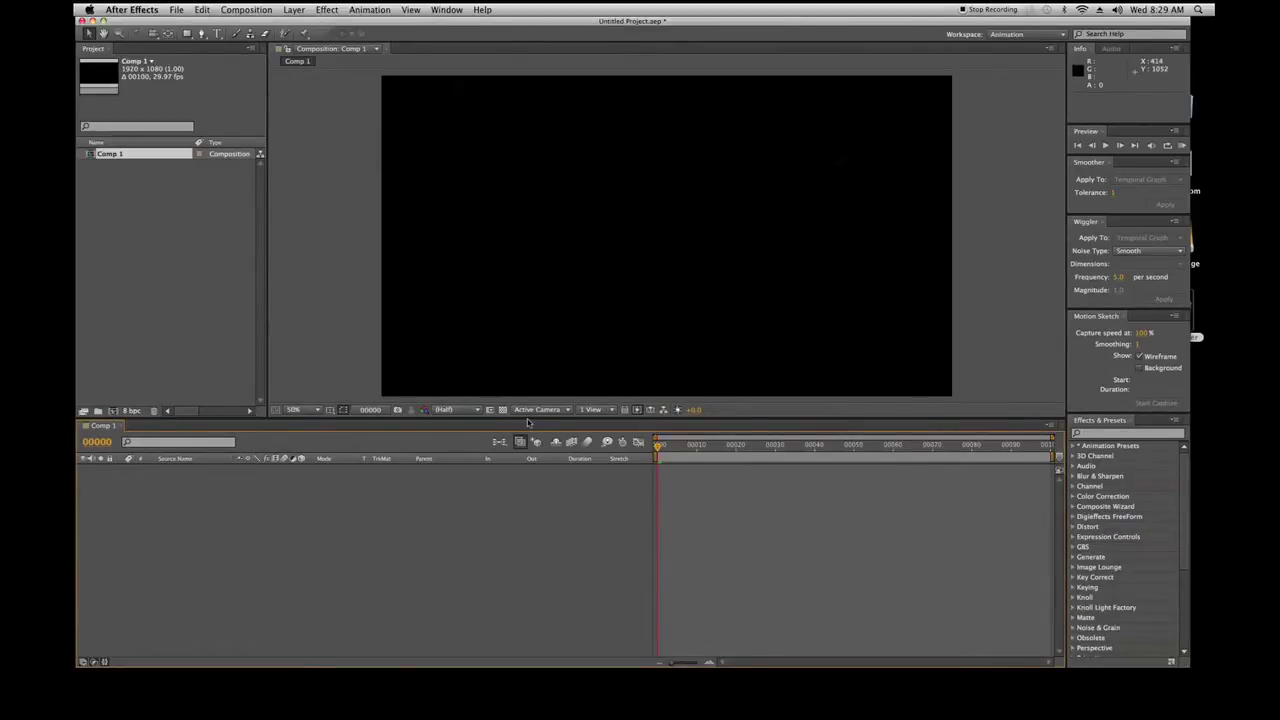
Resize the viewer and timeline panels to give the timeline more room.
left_click_drag(530, 420, 535, 454)
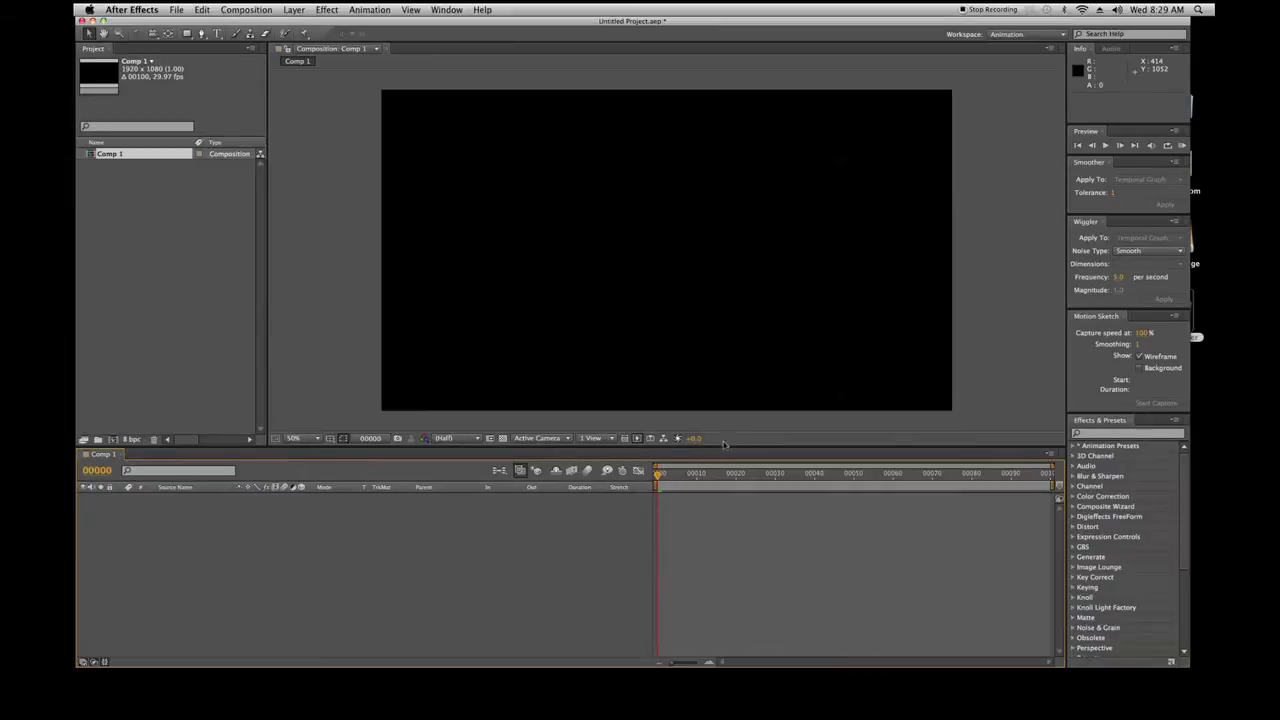
left_click_drag(724, 443, 720, 420)
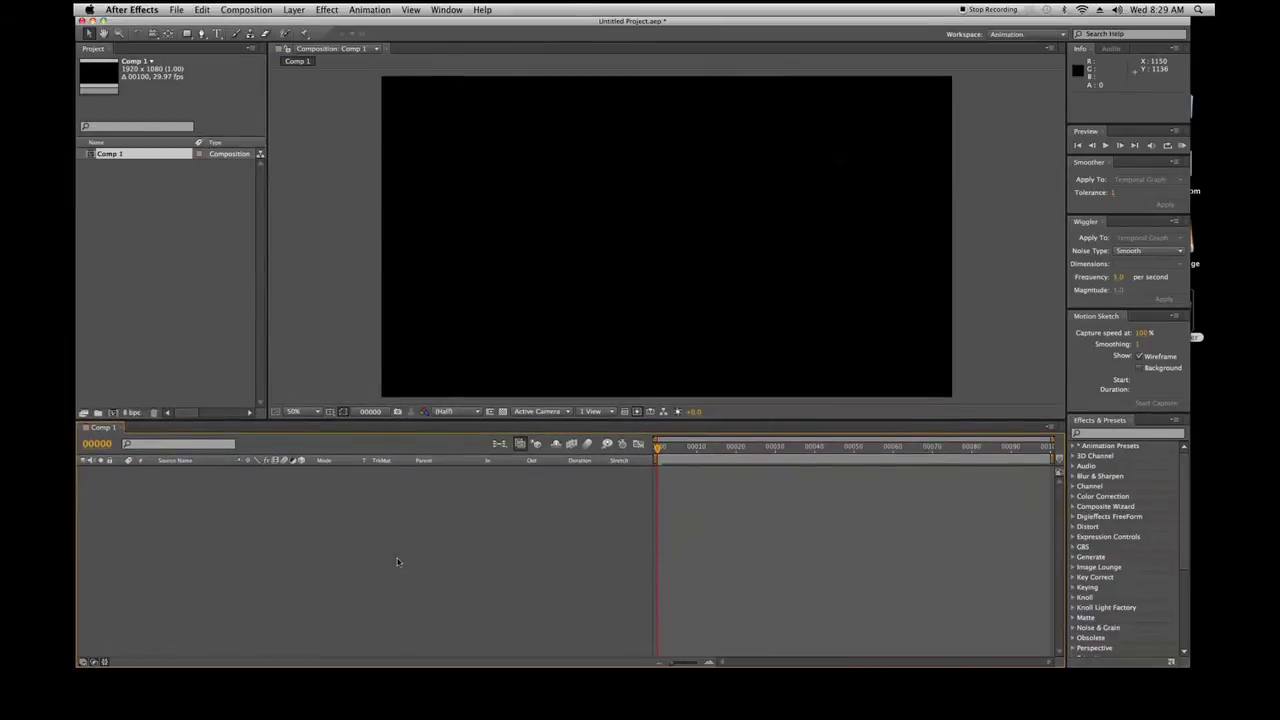
left_click(293, 9)
Add a cyan solid layer to Comp 1 via Layer > New > Solid.
mouse_move(305, 25)
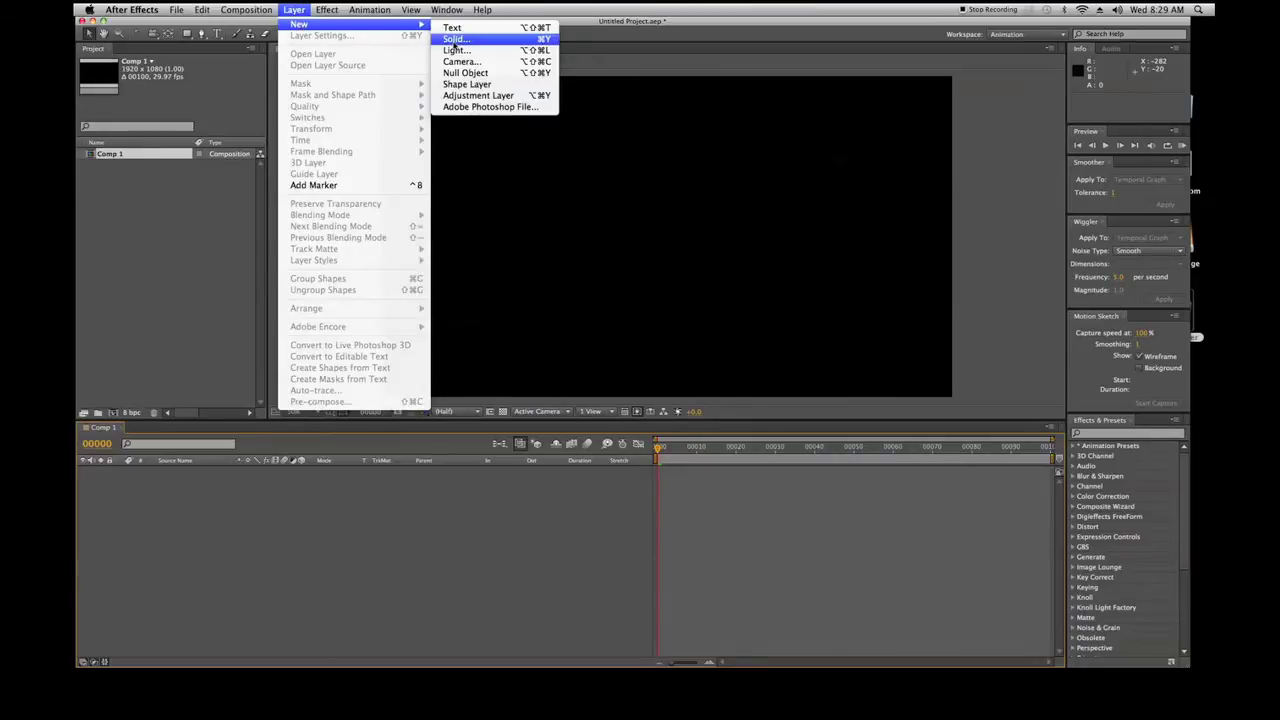
left_click(455, 40)
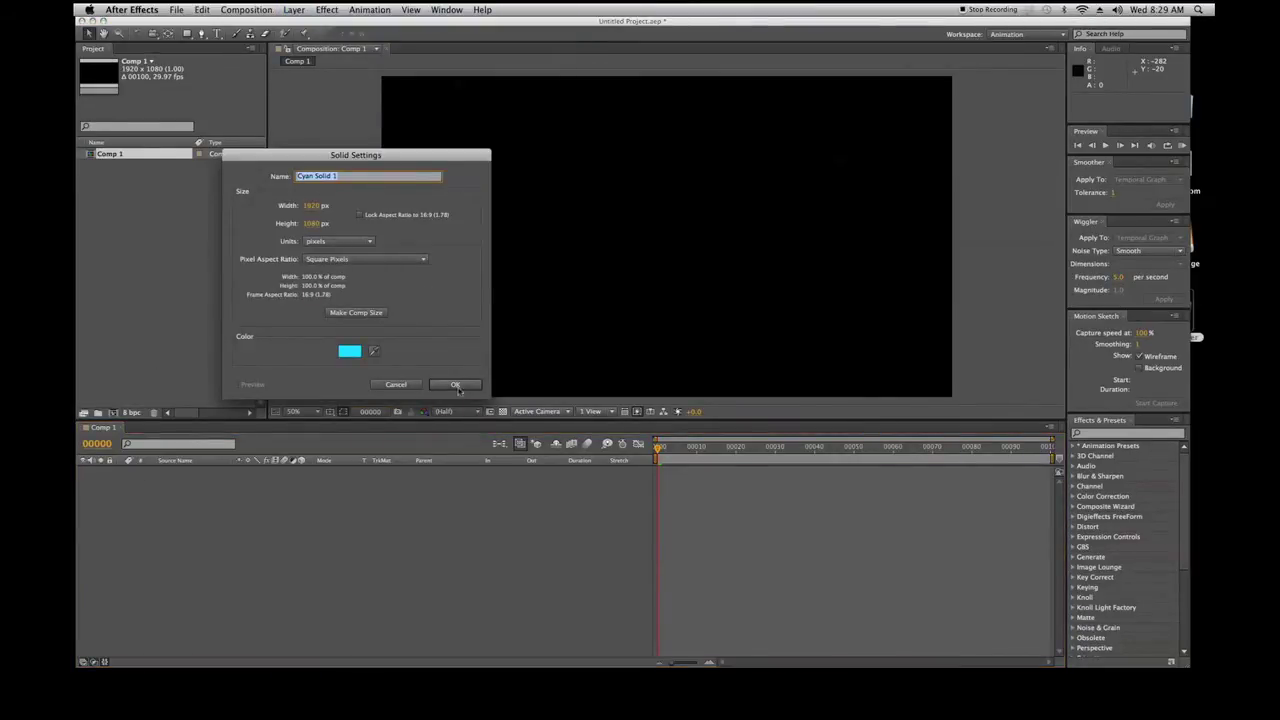
left_click(455, 386)
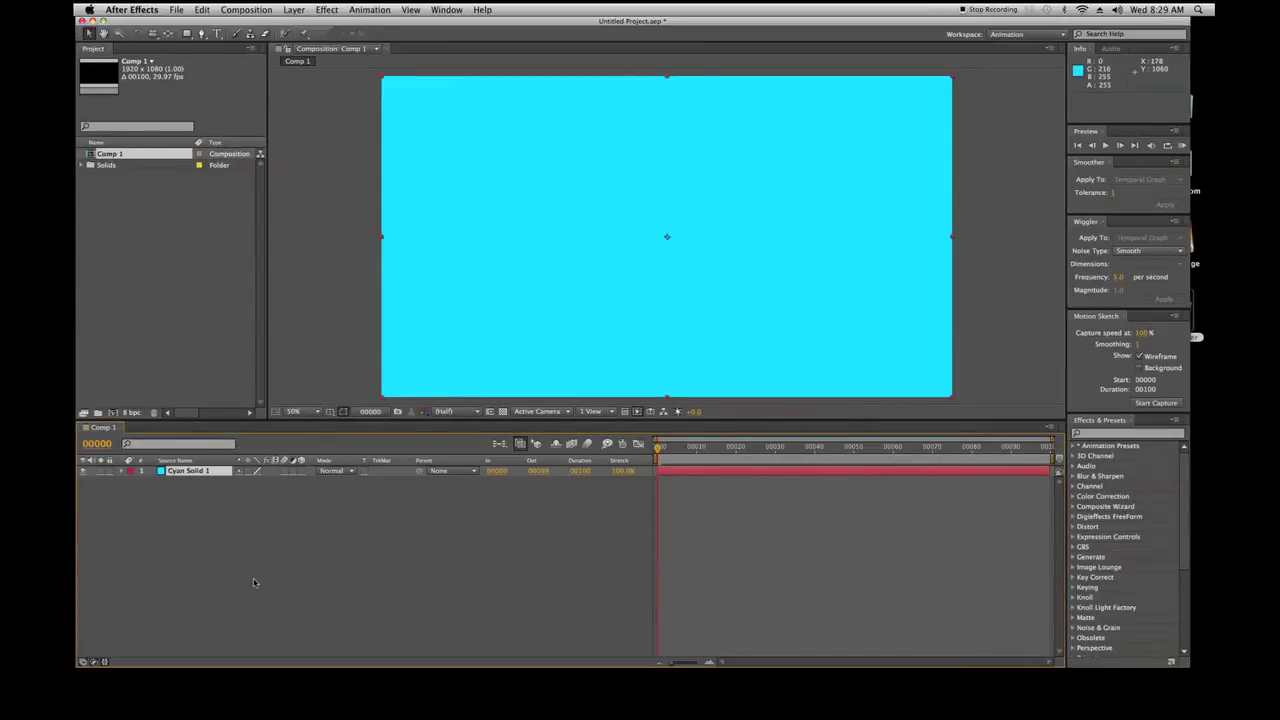
left_click(254, 583)
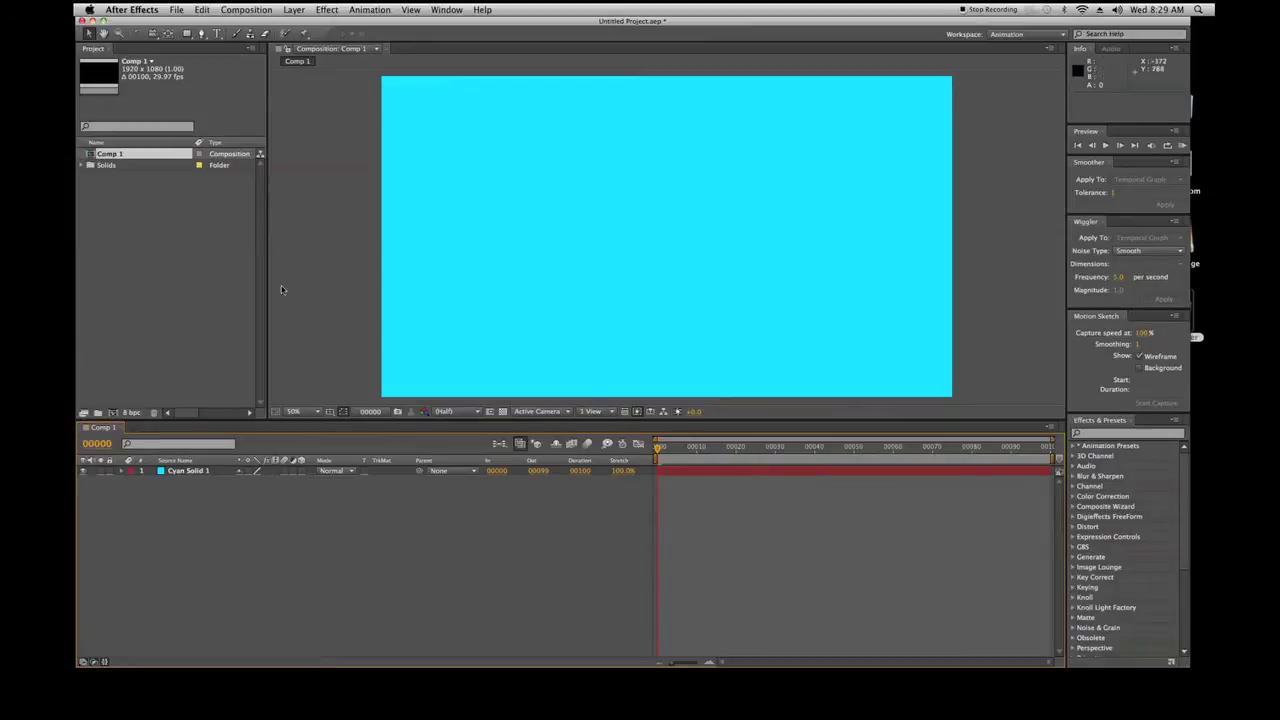
Add a text layer reading 'TEXT LAYER' and drag it toward the frame centre.
left_click(292, 9)
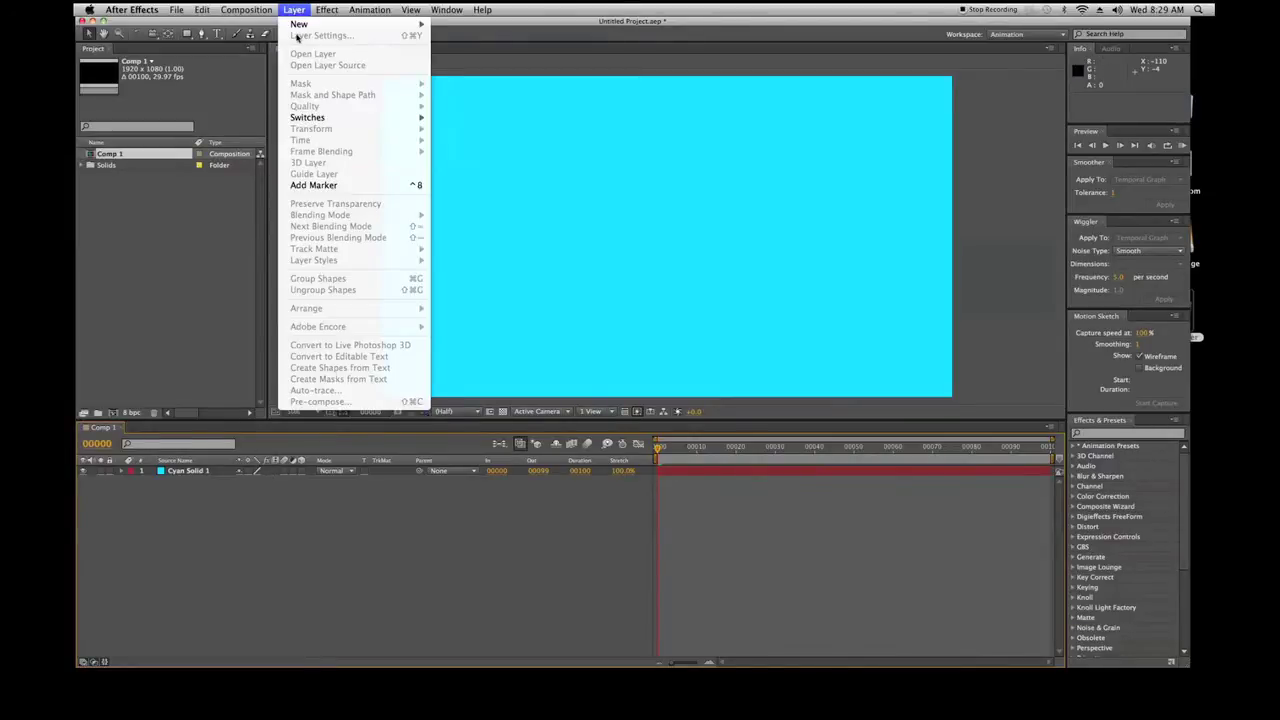
mouse_move(300, 25)
left_click(451, 28)
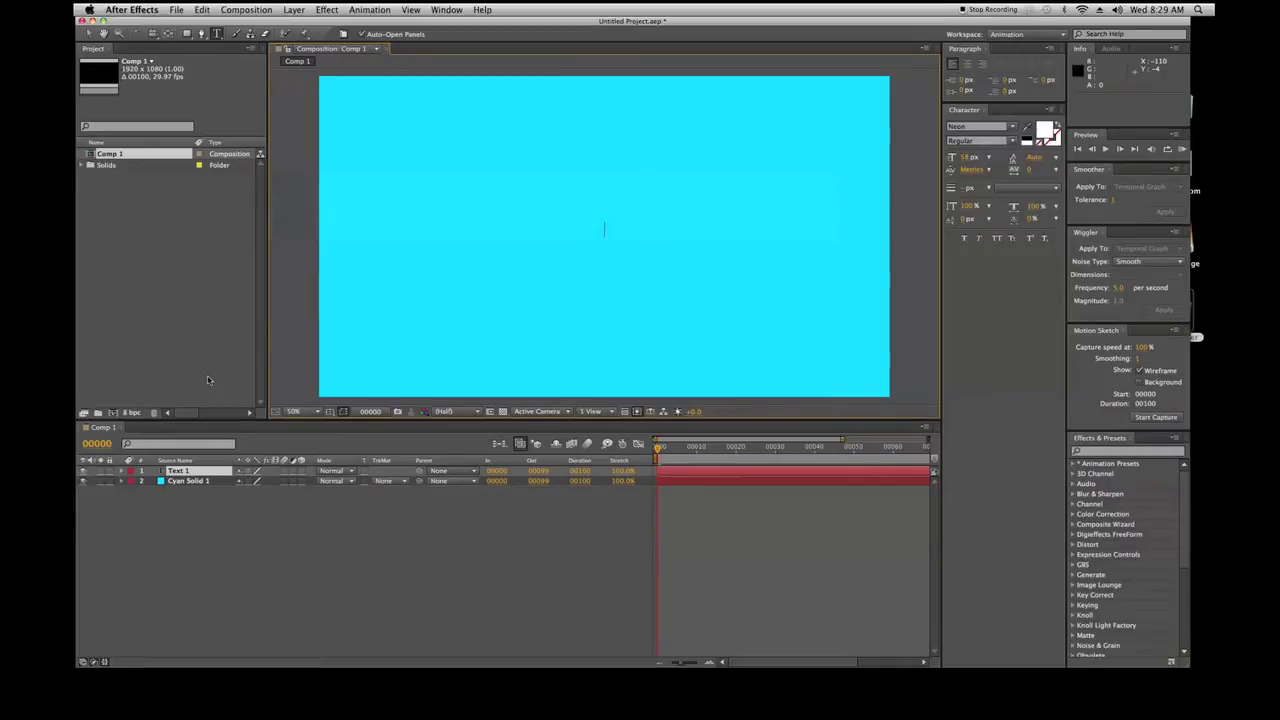
type("TEXT LAYER")
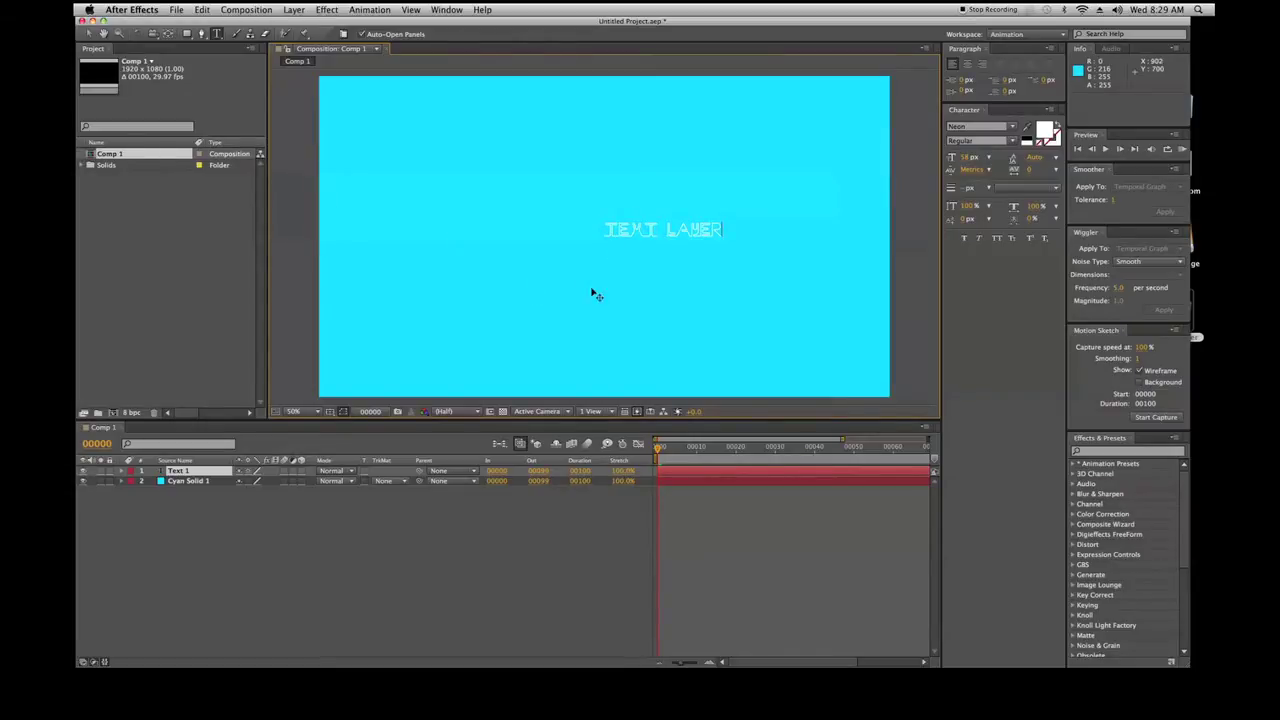
left_click_drag(622, 283, 560, 284)
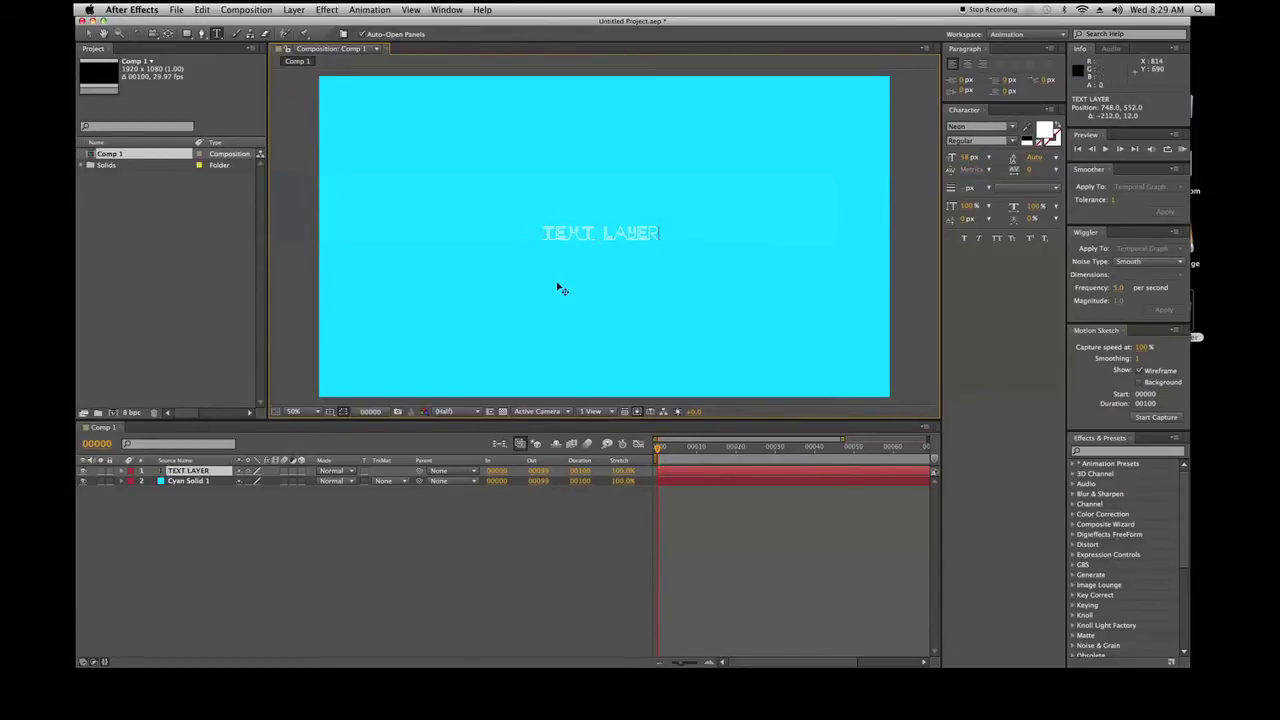
left_click(186, 541)
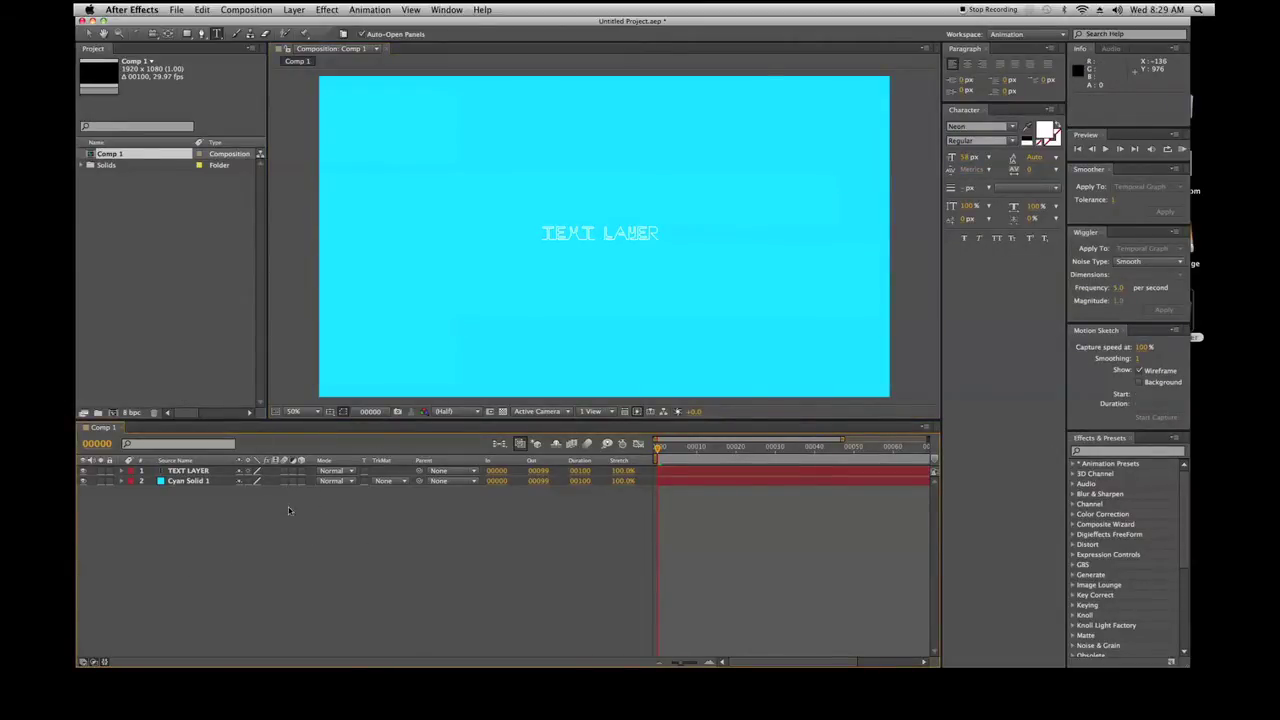
Drag TEXT LAYER below the cyan solid and back to test layer stacking.
left_click(186, 471)
left_click_drag(186, 471, 191, 496)
left_click(190, 472)
left_click(230, 531)
Toggle TEXT LAYER's visibility and solo switches on and off twice each.
left_click(84, 472)
left_click(84, 472)
left_click(84, 472)
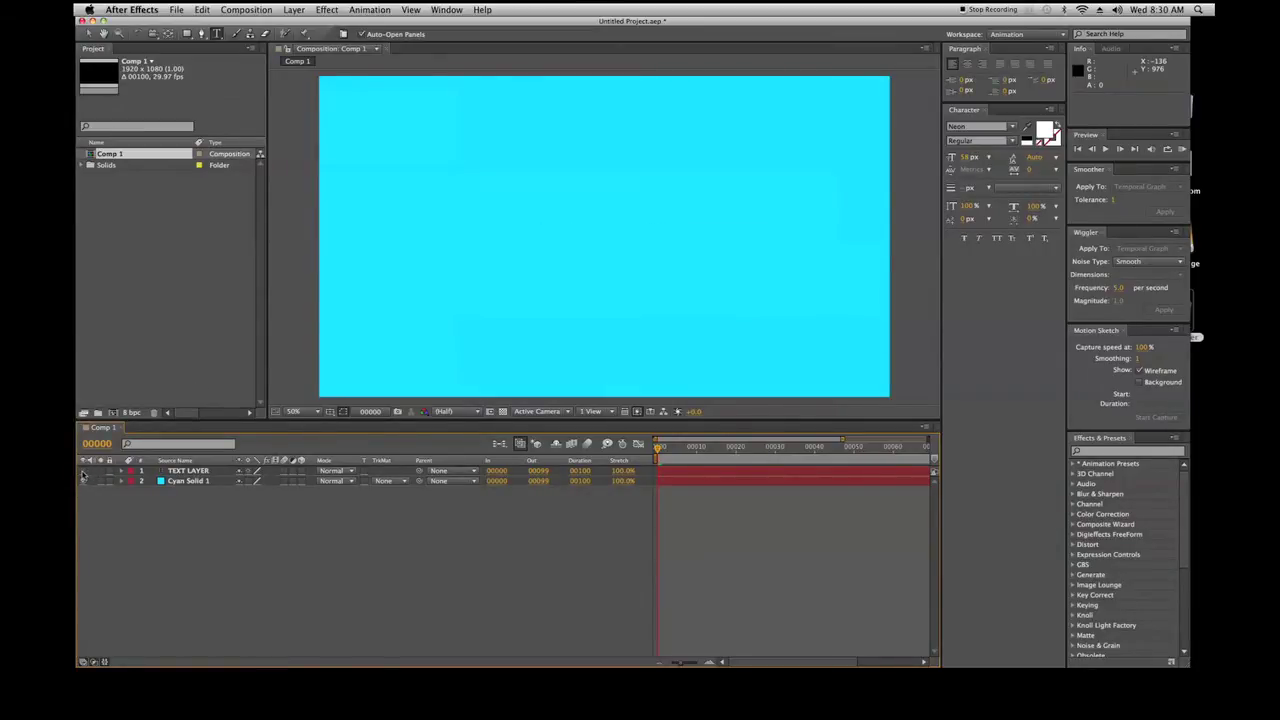
left_click(84, 472)
left_click(100, 472)
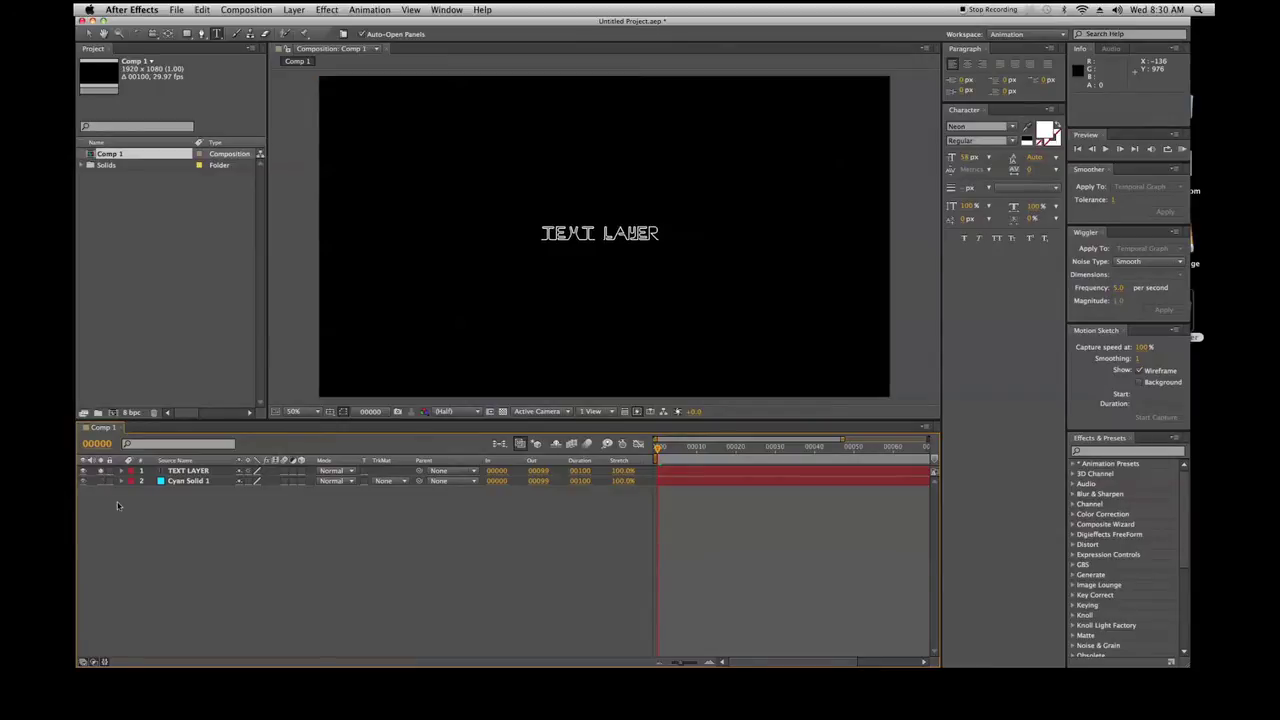
left_click(100, 472)
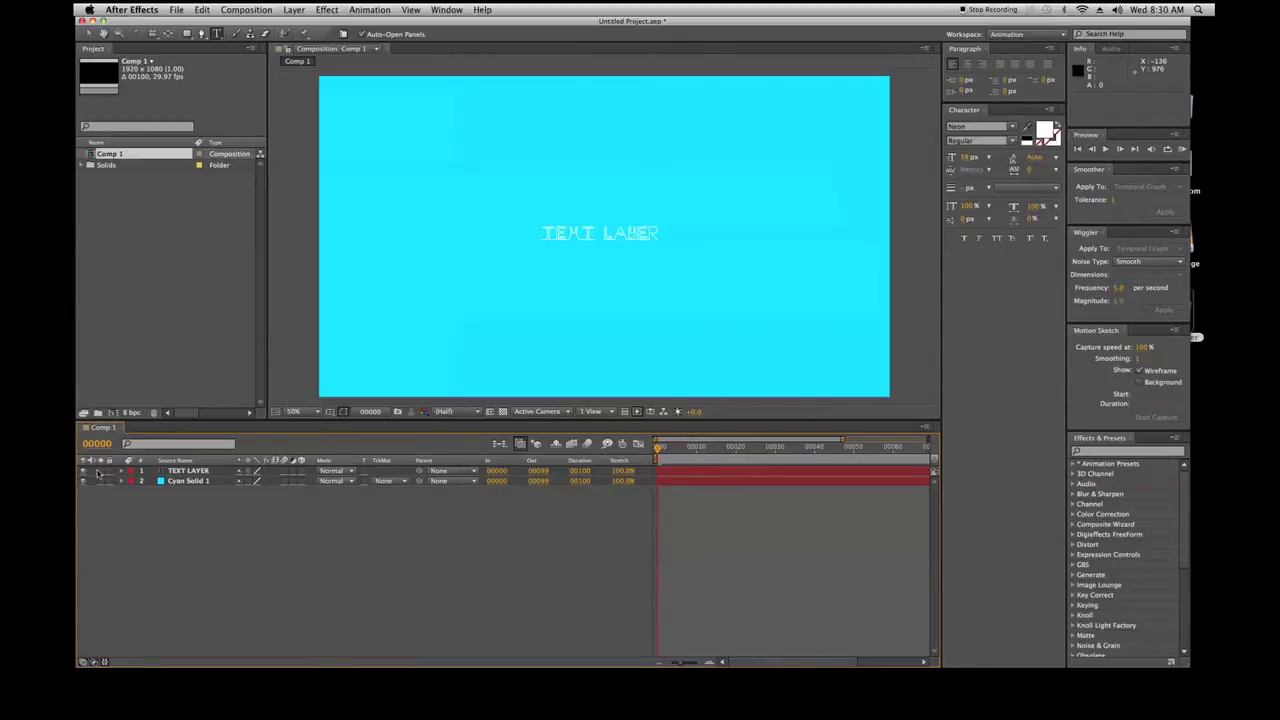
left_click(100, 472)
left_click(100, 472)
Lock and unlock TEXT LAYER, then expand and collapse its properties.
left_click(110, 472)
left_click(110, 472)
left_click(110, 472)
left_click(122, 471)
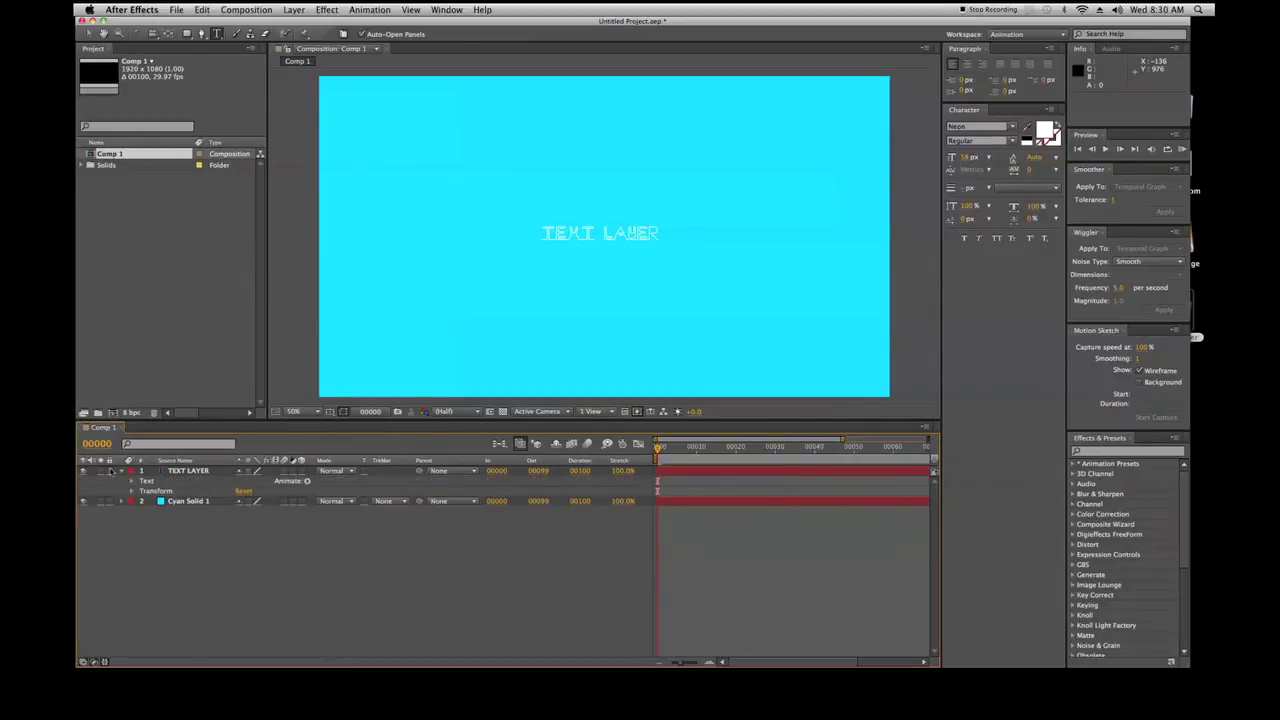
left_click(121, 472)
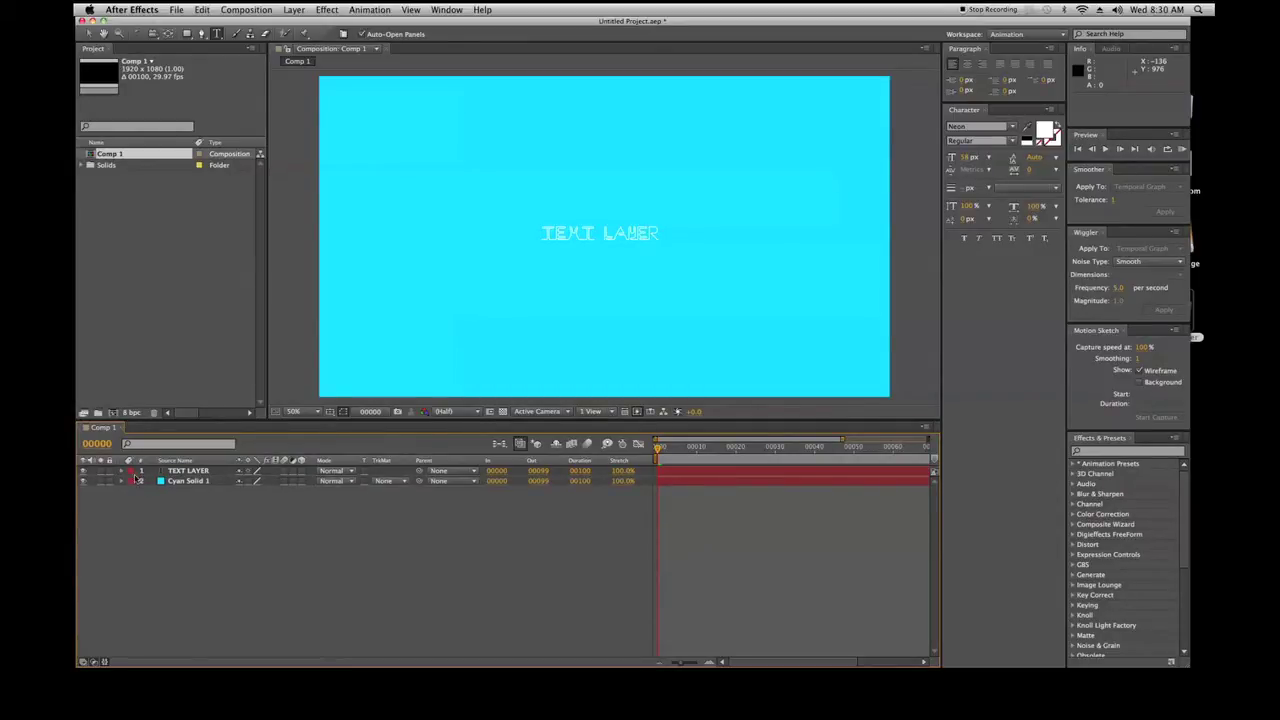
Change TEXT LAYER's label colour to Pink, then to Green.
left_click(131, 472)
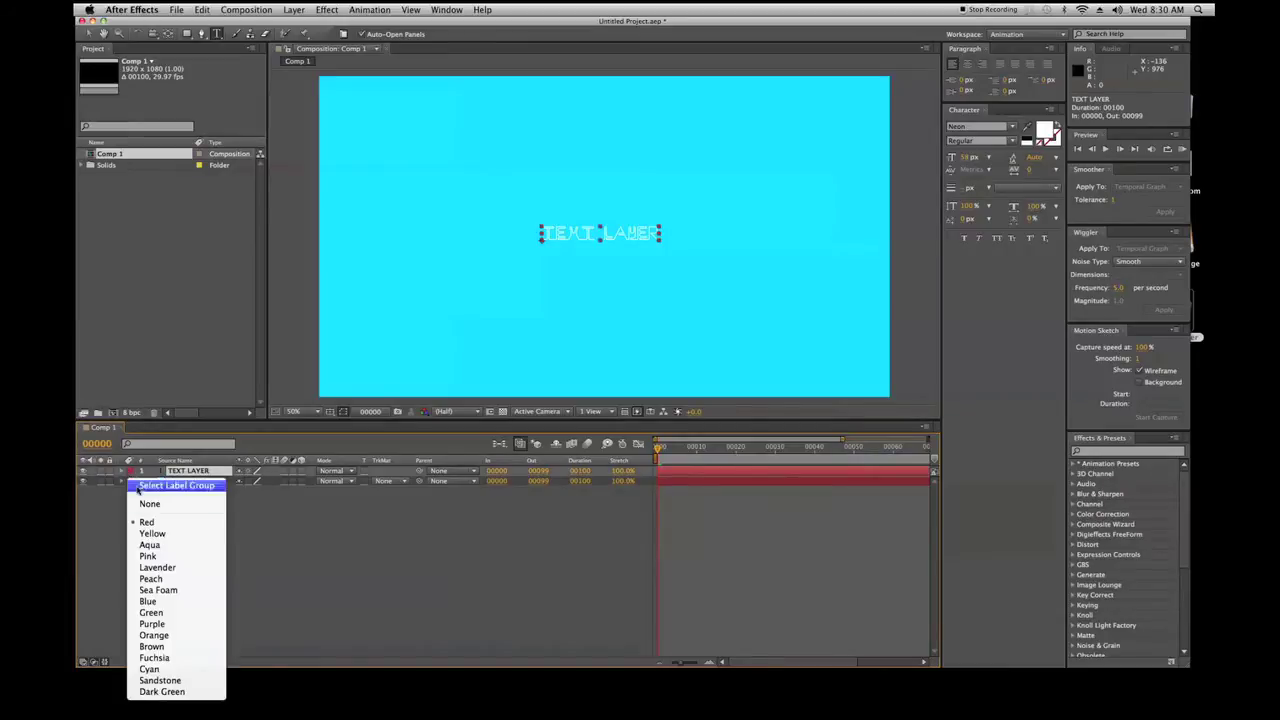
left_click(160, 554)
left_click(129, 481)
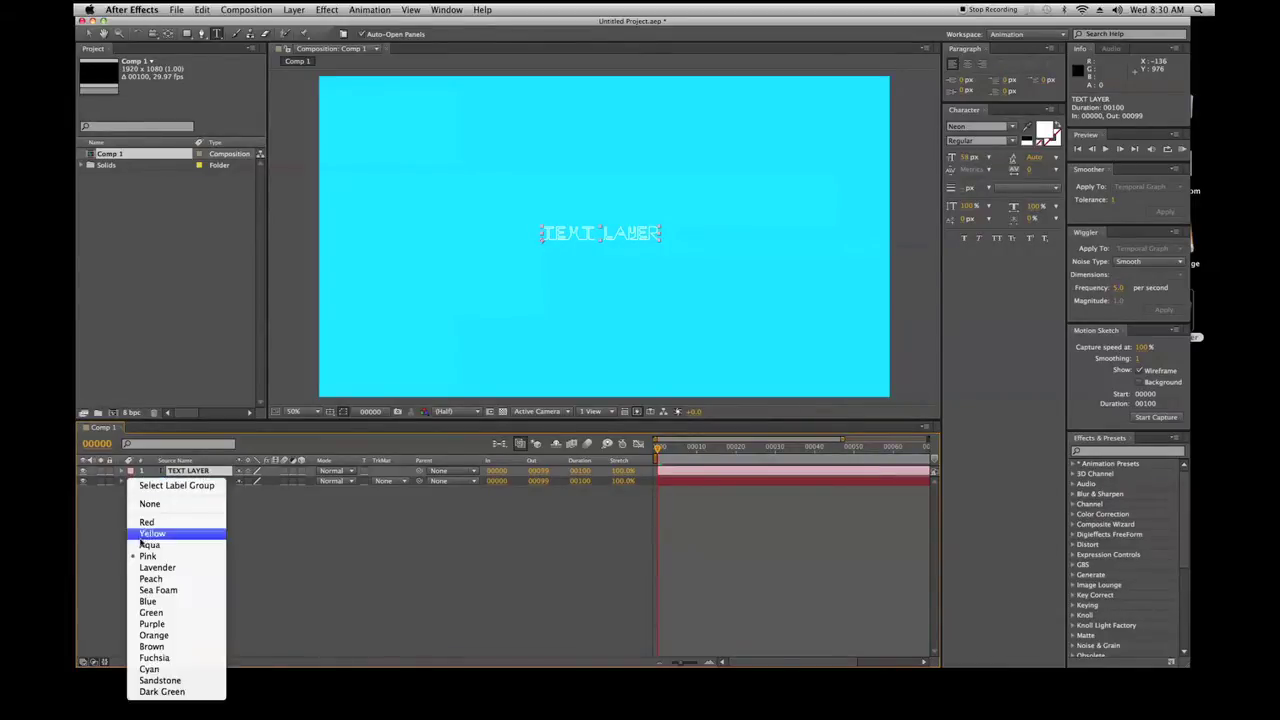
key("Escape")
left_click(130, 472)
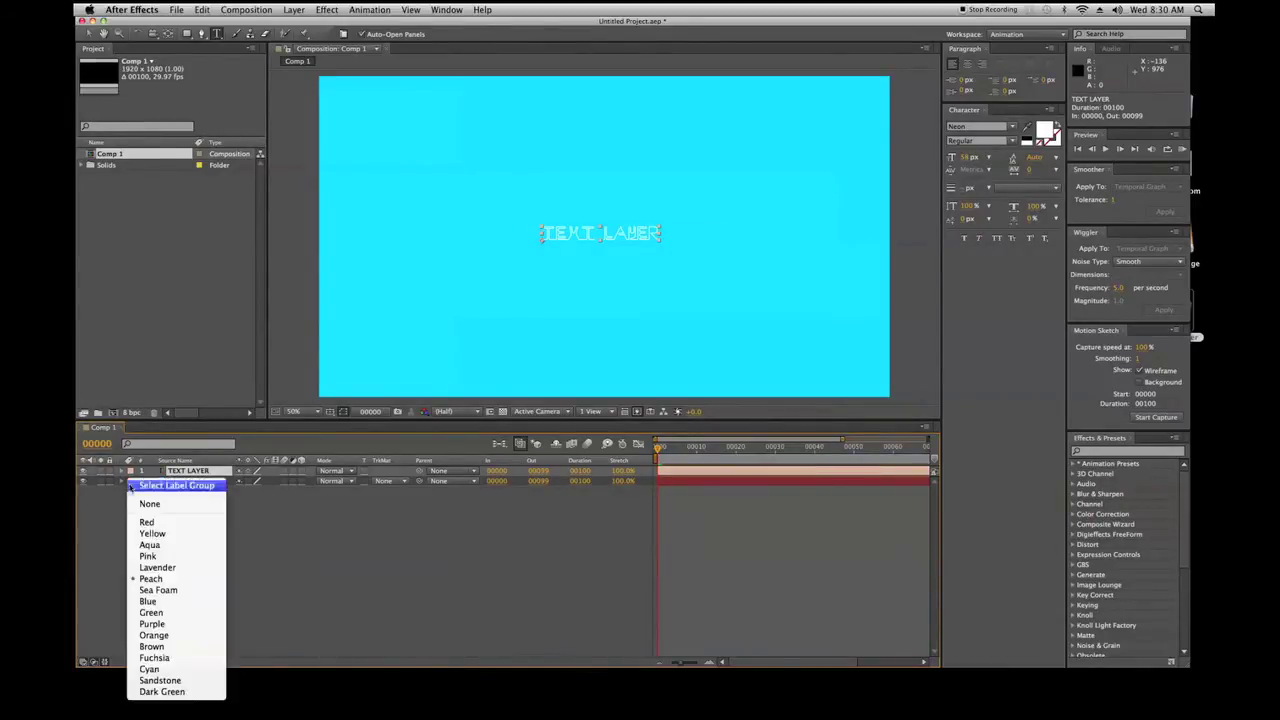
left_click(160, 610)
left_click(144, 528)
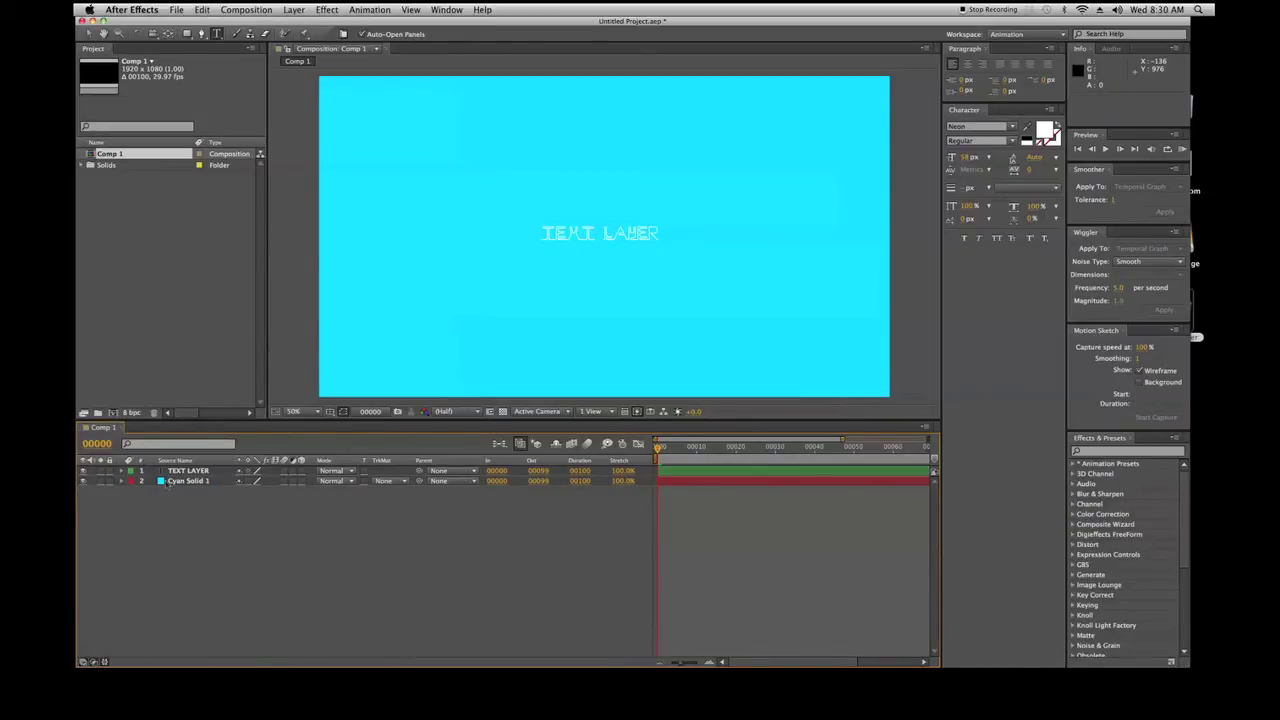
Move Cyan Solid 1 above TEXT LAYER and back down with bracket shortcuts.
left_click(192, 482)
key("super+bracketright")
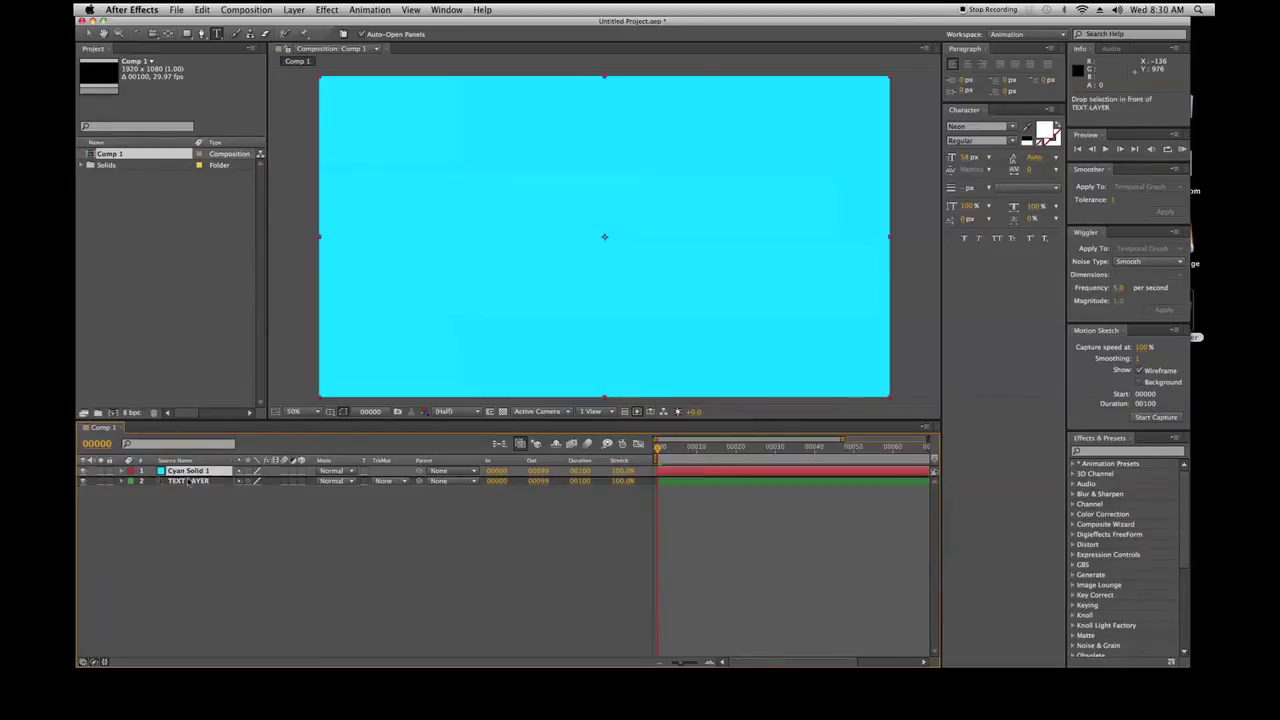
key("super+bracketleft")
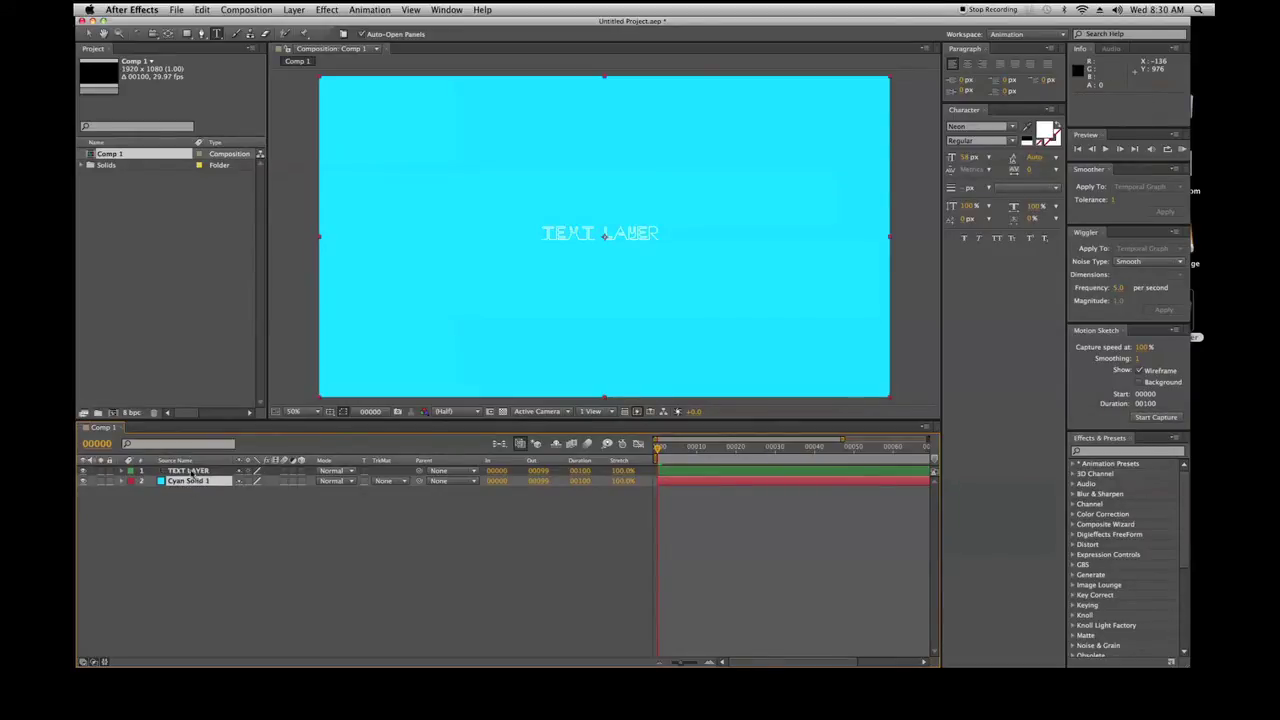
Toggle the layer/source name column and Hide Shy Layers on and back off.
left_click(181, 461)
left_click(181, 461)
left_click(210, 518)
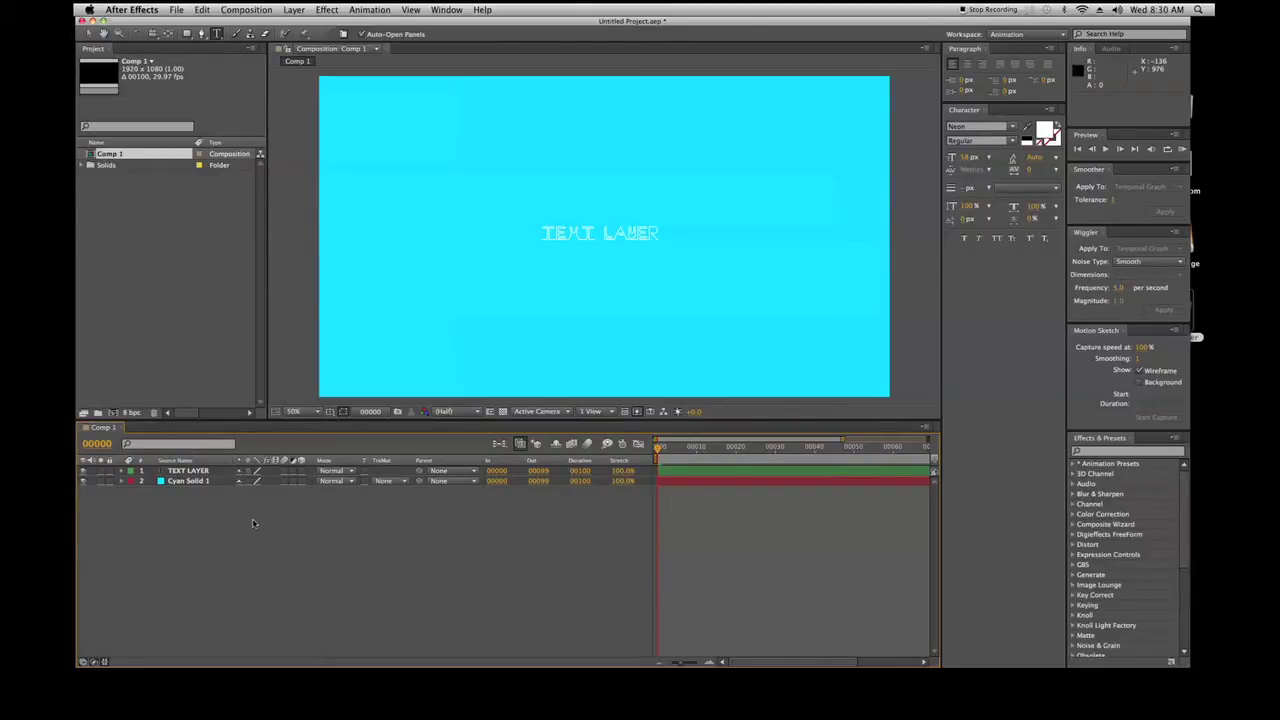
left_click(556, 445)
left_click(556, 443)
Toggle TEXT LAYER's Quality switch between Best and Draft repeatedly, ending at Draft.
left_click(257, 471)
left_click(257, 471)
left_click(257, 471)
left_click(257, 471)
left_click(257, 471)
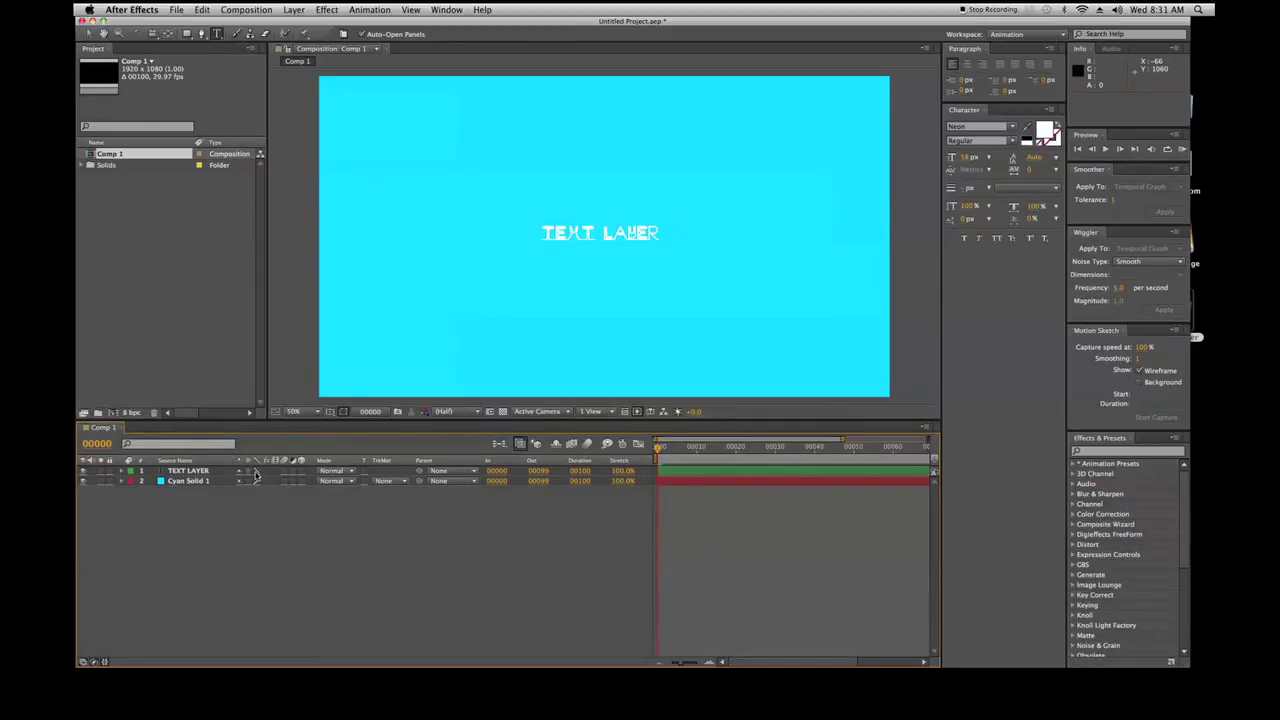
left_click(257, 471)
left_click(257, 471)
left_click(257, 471)
left_click(257, 471)
left_click(257, 471)
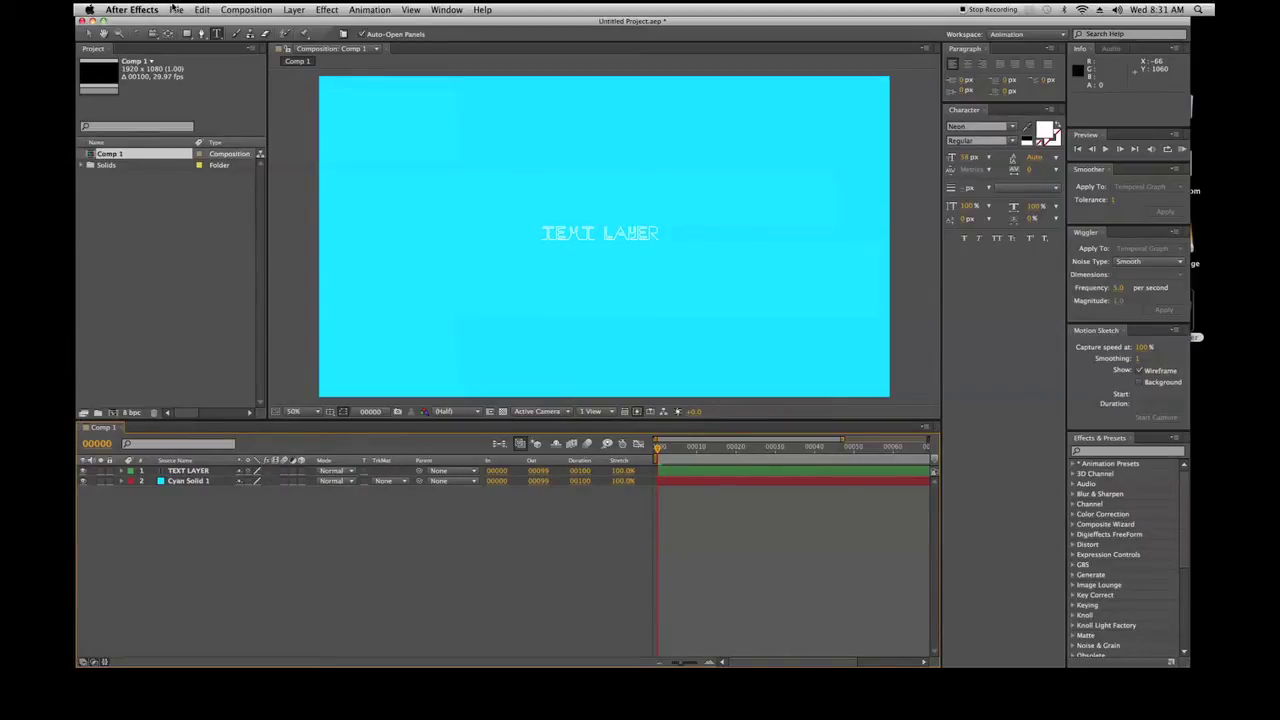
left_click(175, 9)
Import FlyGuy.mov from Desktop > Project Folder via File > Import > File.
mouse_move(196, 186)
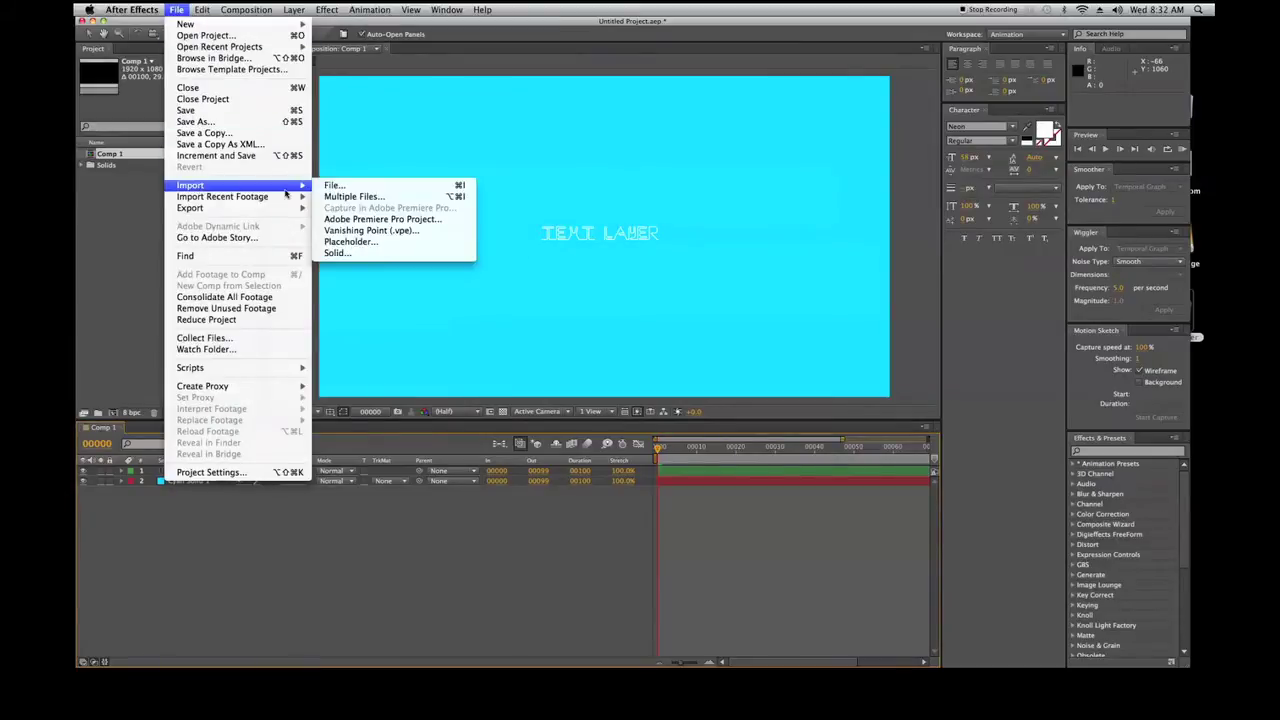
left_click(335, 190)
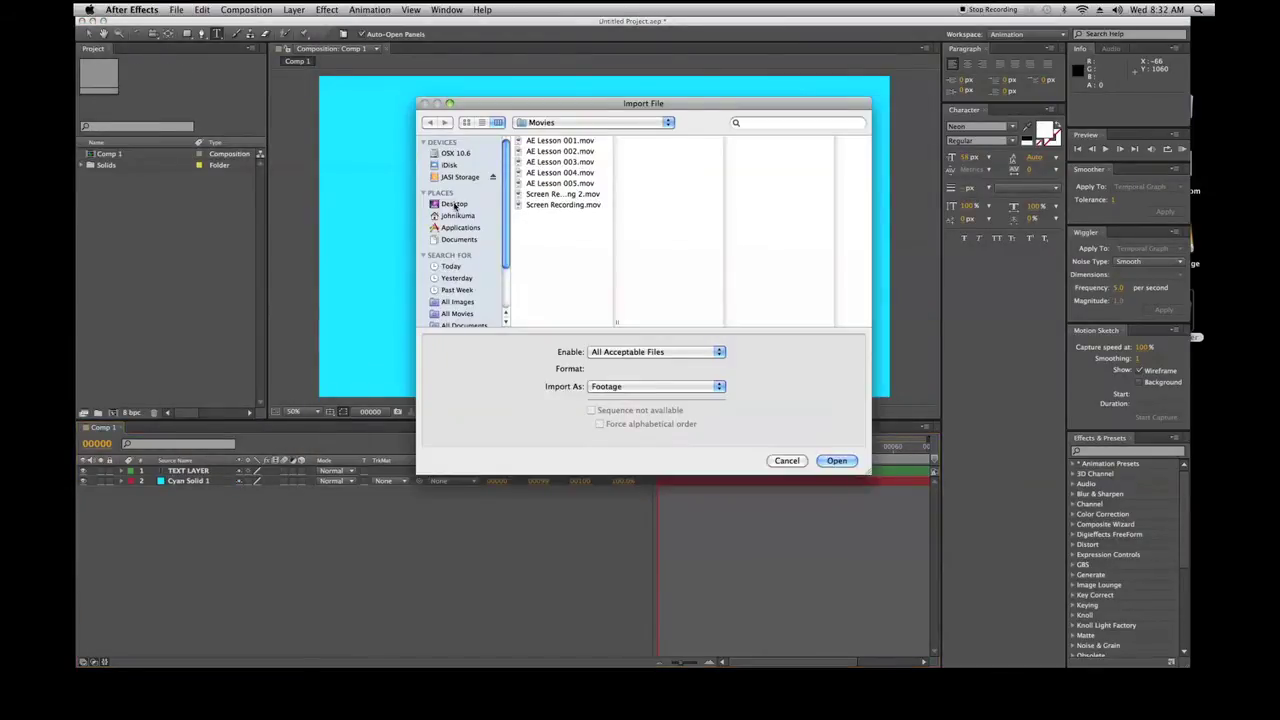
left_click(450, 204)
left_click(530, 152)
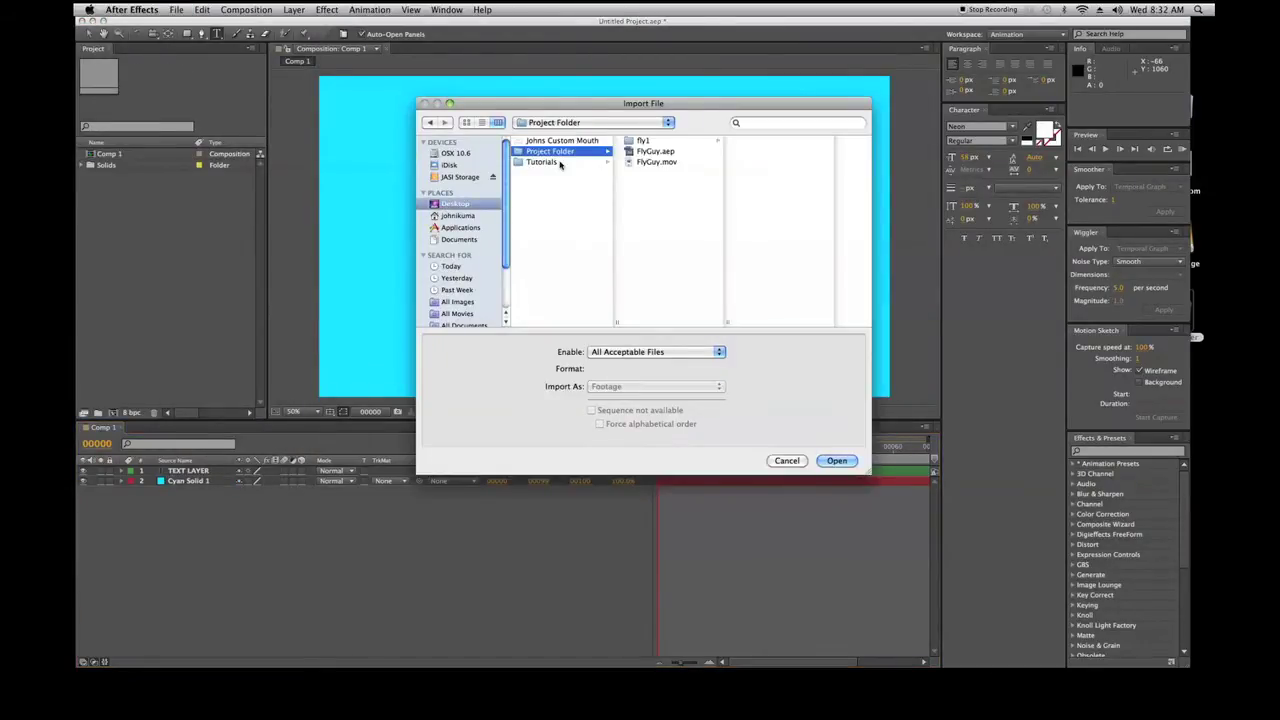
left_click(652, 162)
left_click(836, 460)
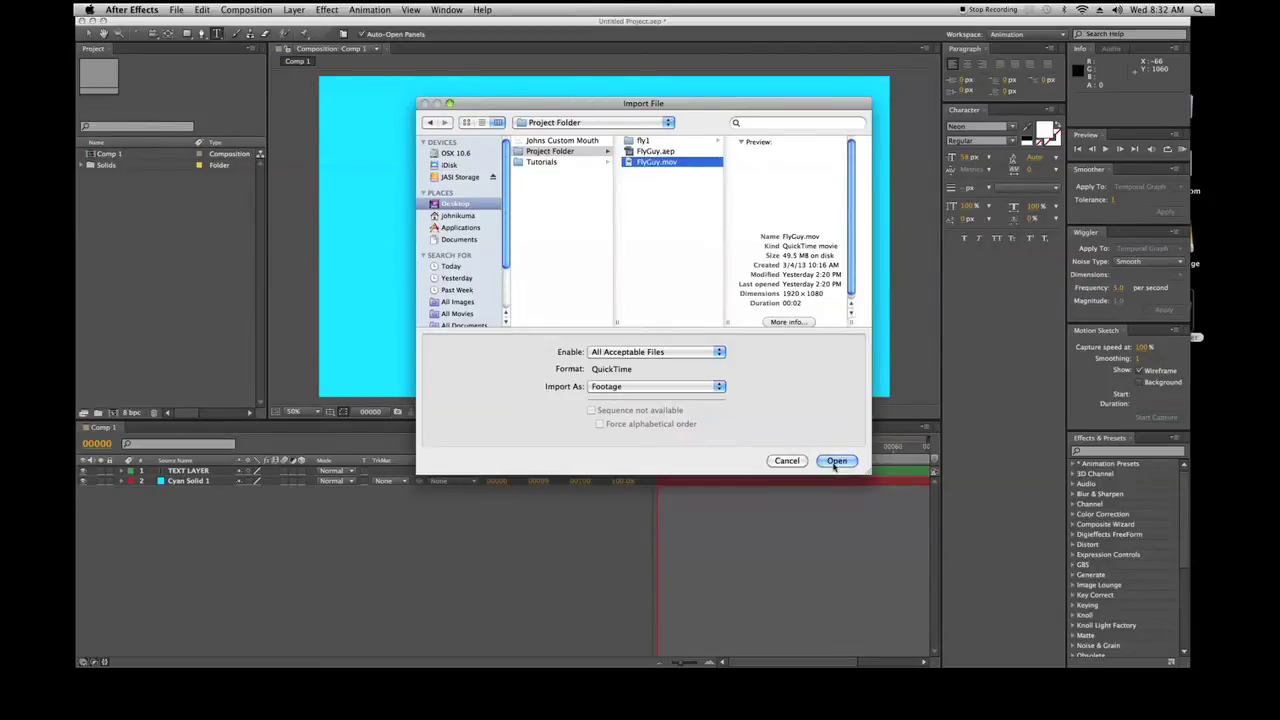
Drag FlyGuy.mov into the Comp 1 timeline as layer 3 and select it.
left_click_drag(116, 163, 172, 540)
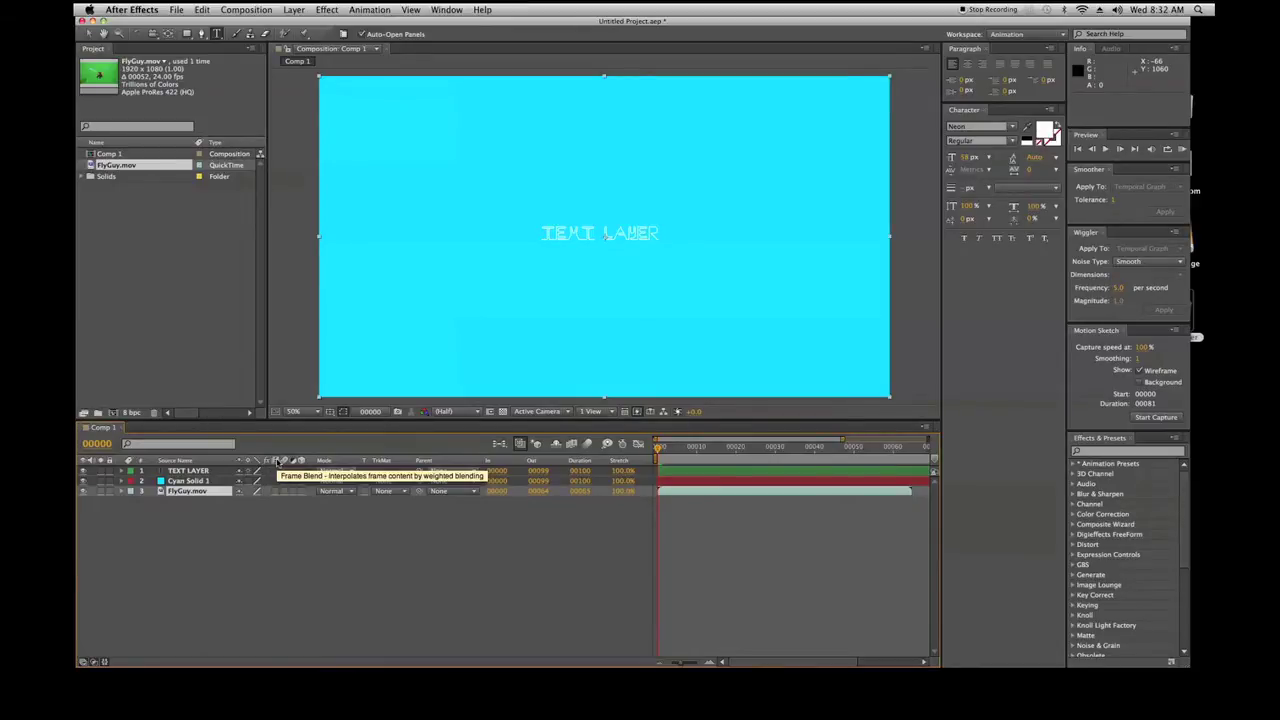
left_click(286, 531)
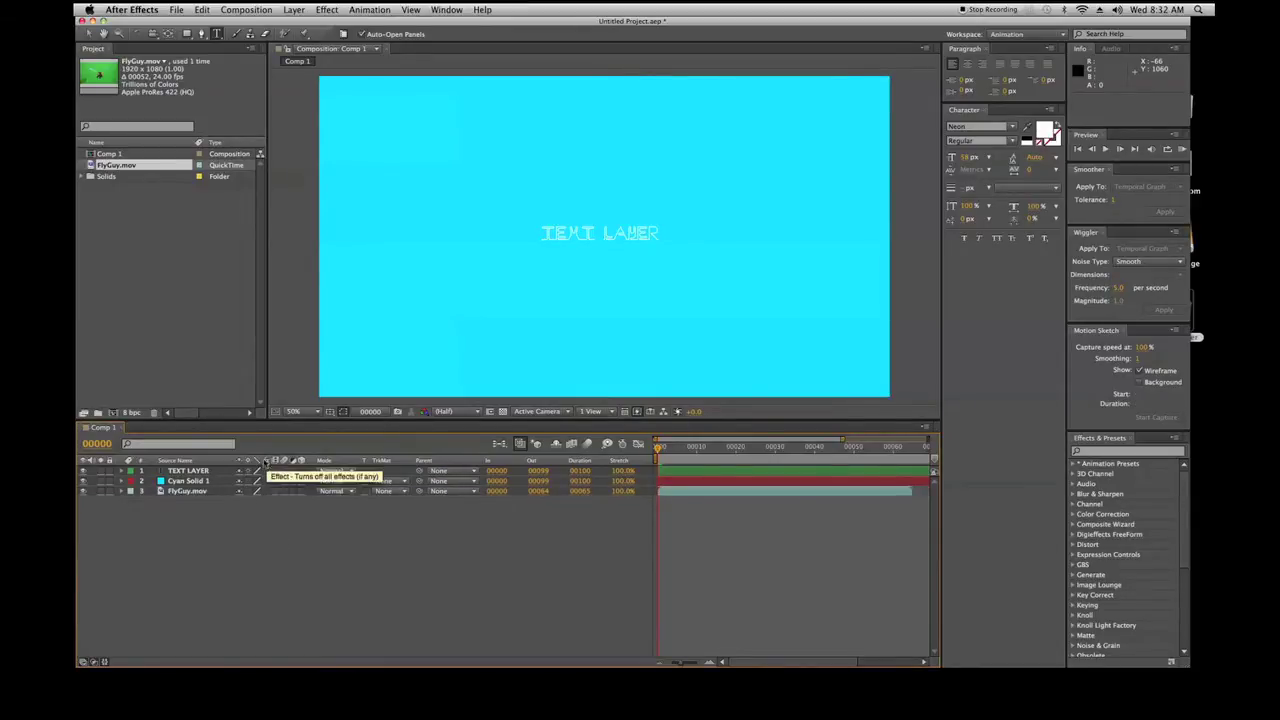
left_click(178, 491)
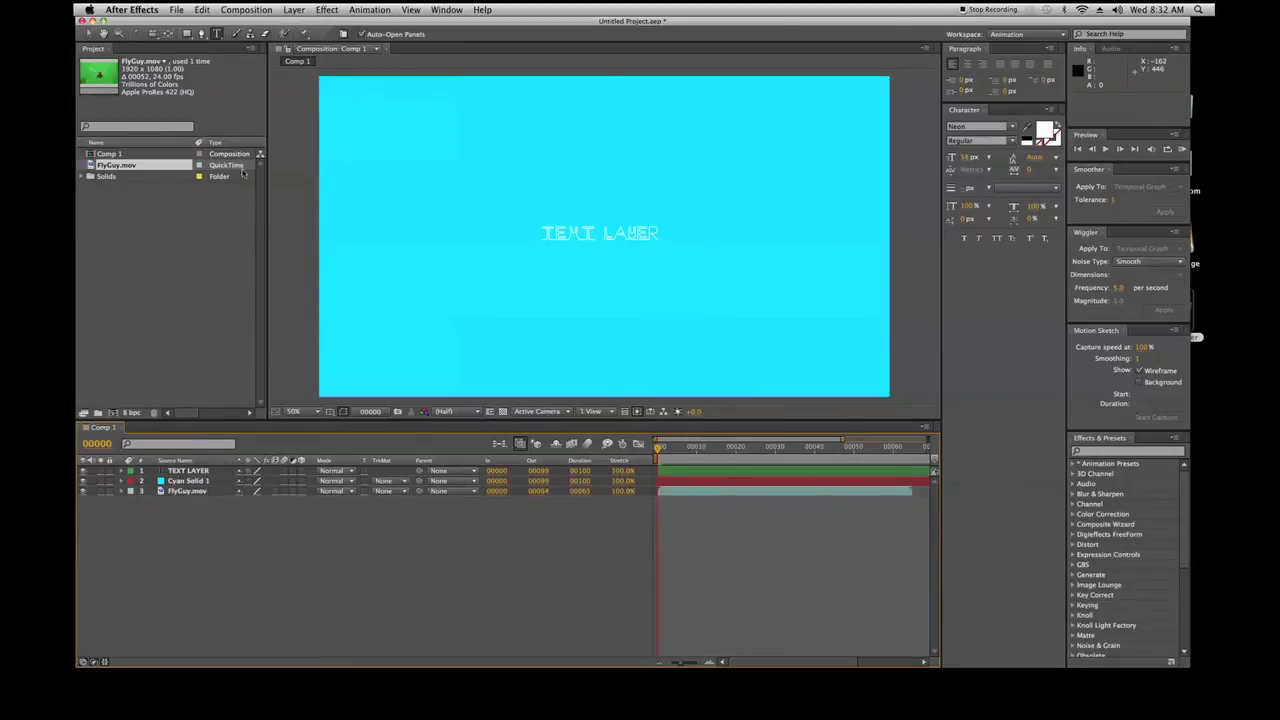
Apply Color Correction > Brightness & Contrast to FlyGuy.mov and dock Effect Controls beside the Project panel.
left_click(328, 9)
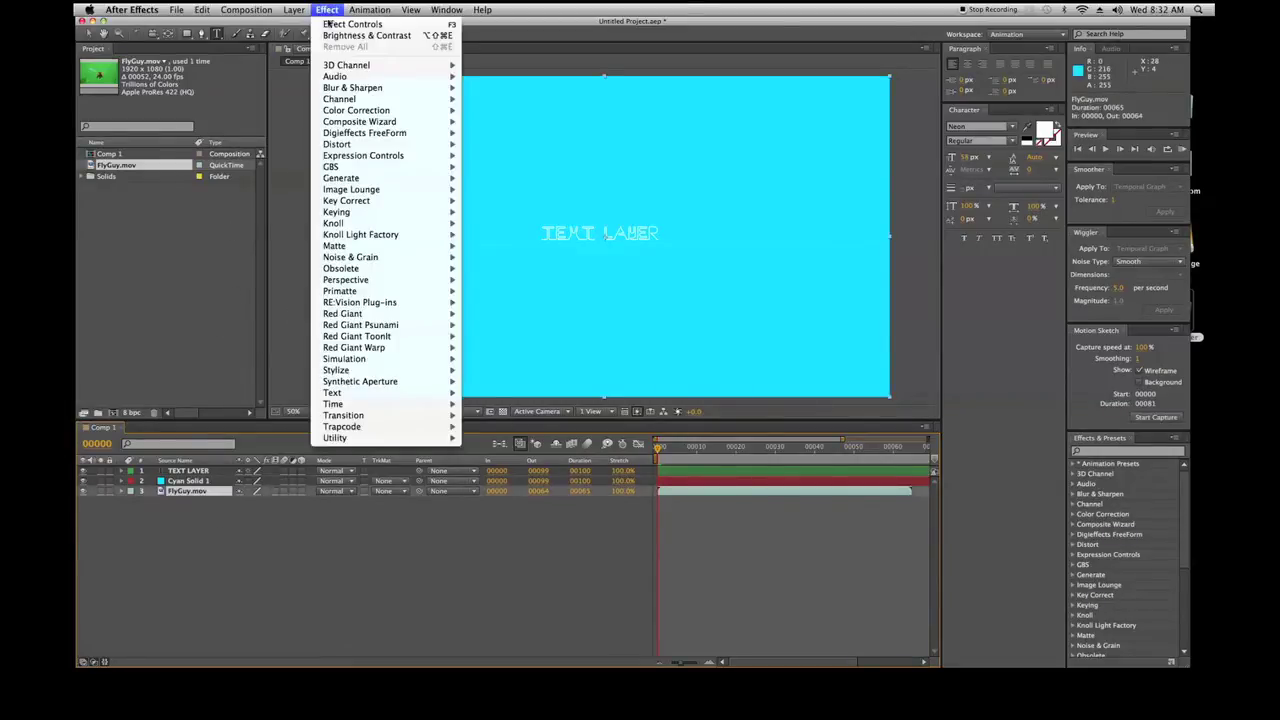
mouse_move(350, 111)
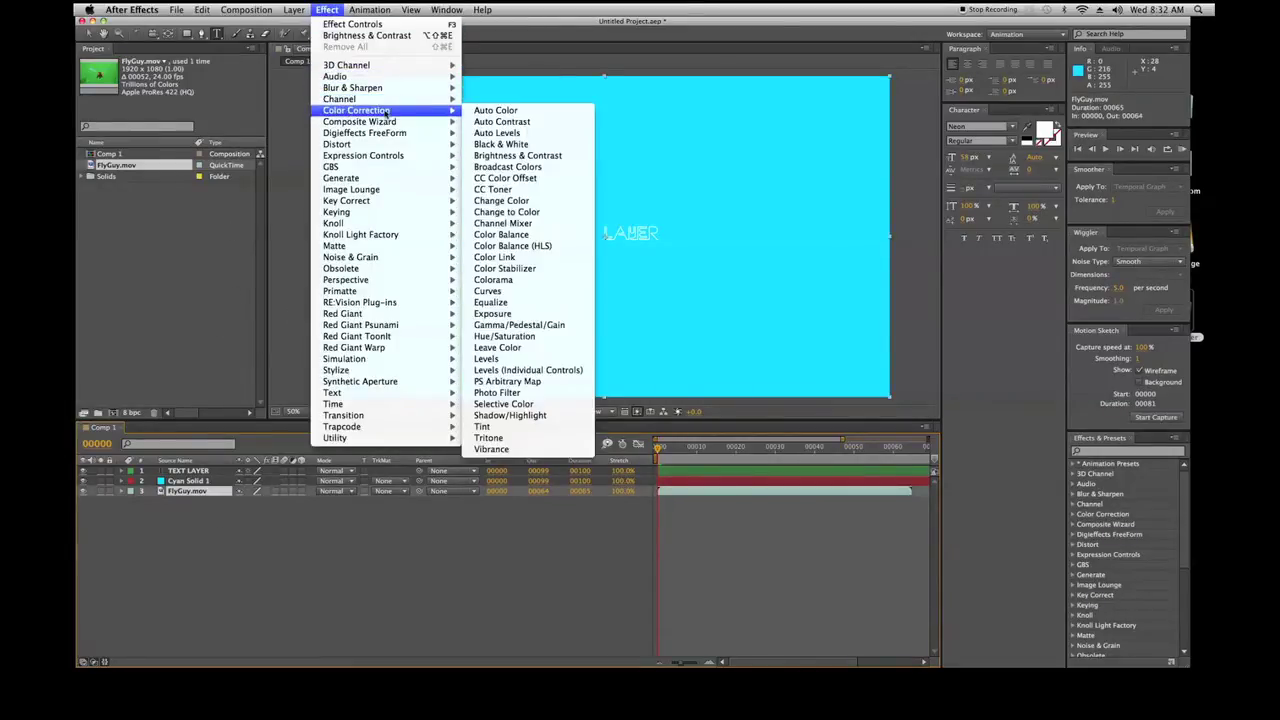
left_click(477, 161)
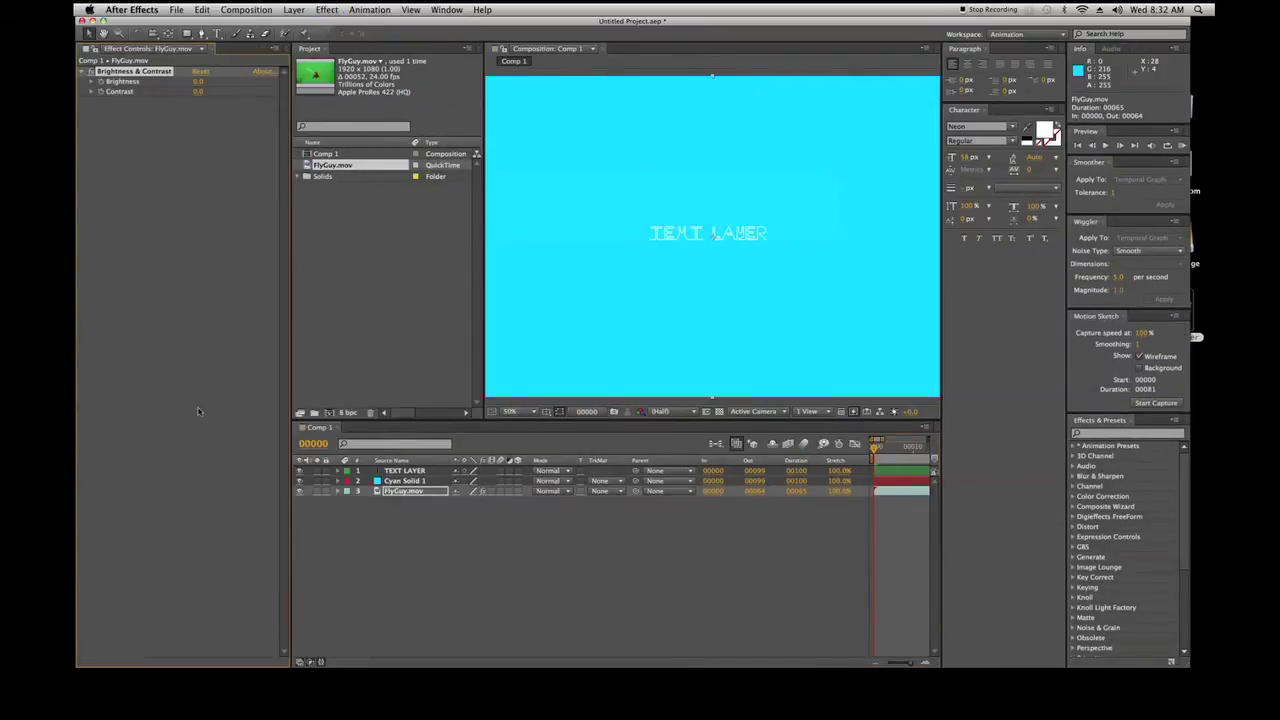
left_click_drag(80, 50, 336, 64)
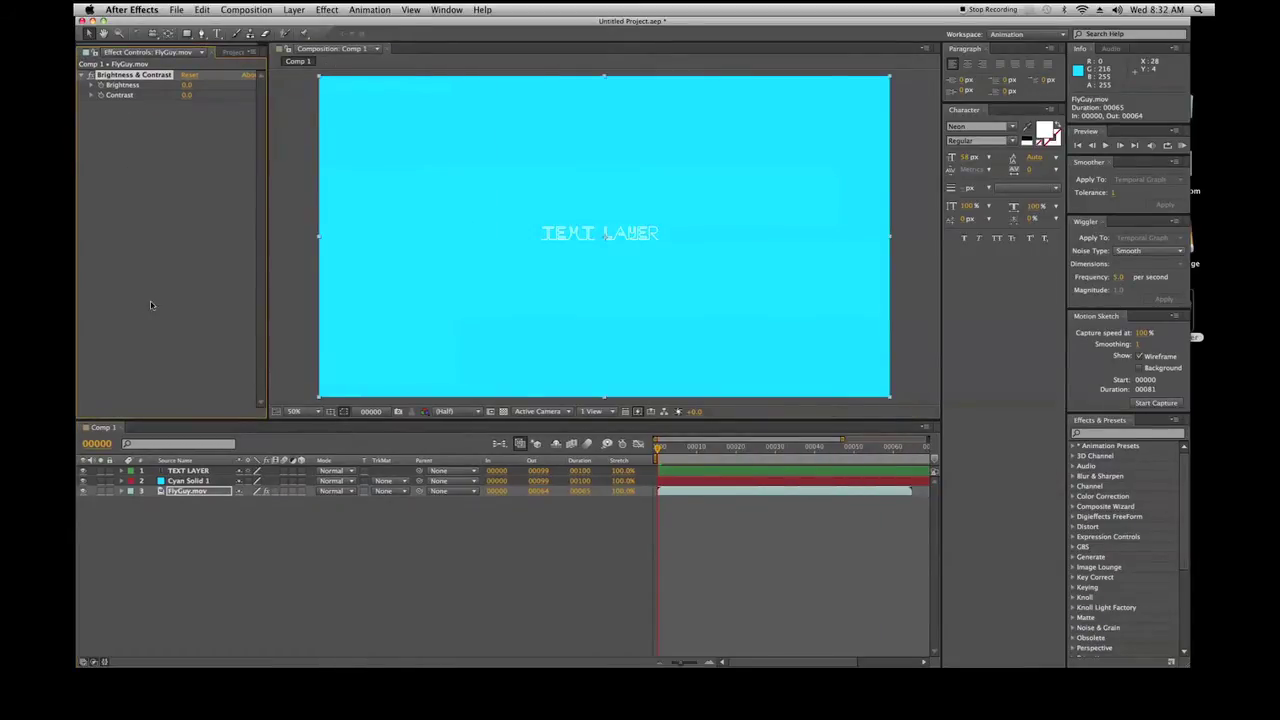
Hide Cyan Solid 1 and scrub FlyGuy.mov's Brightness up to 96.
left_click(84, 481)
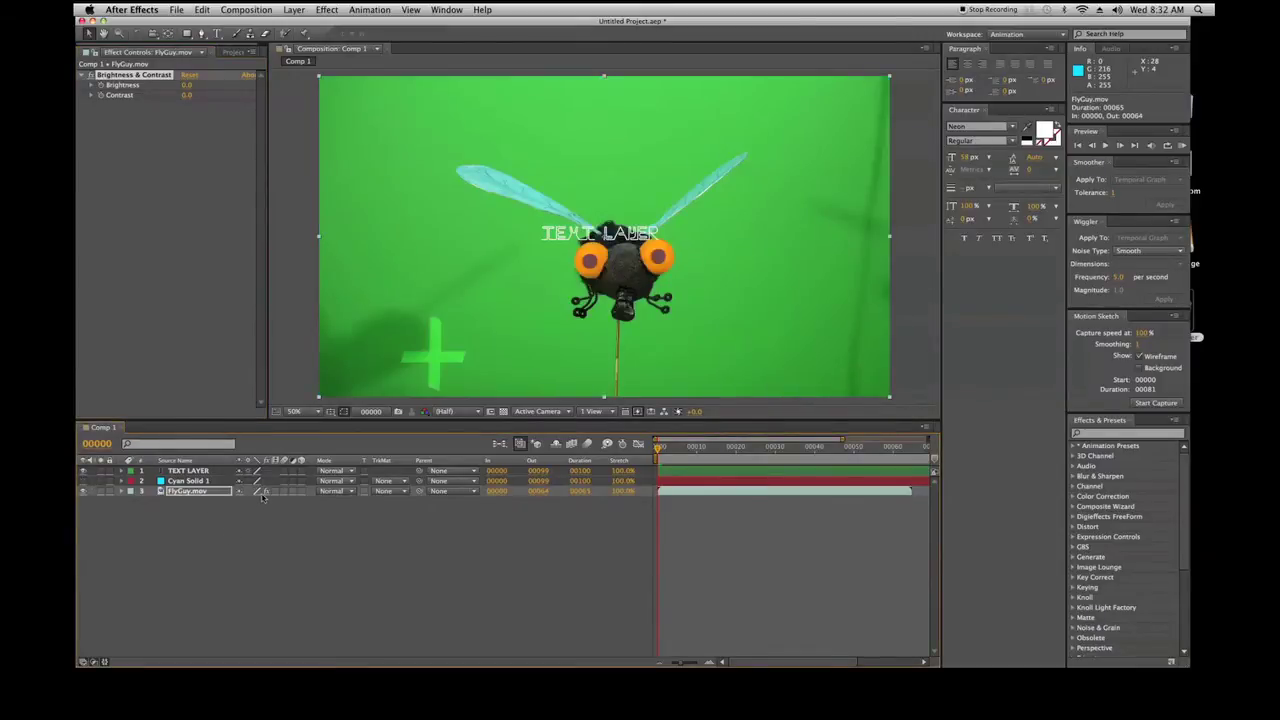
left_click(194, 493)
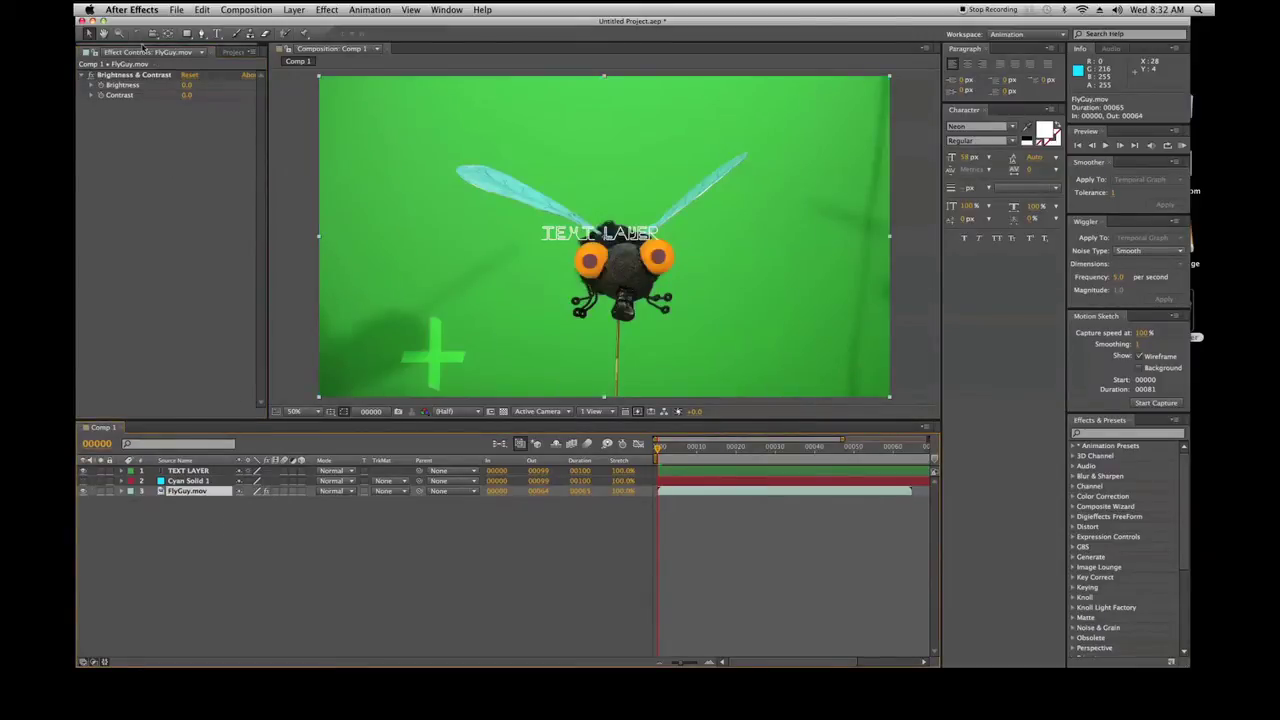
left_click(185, 92)
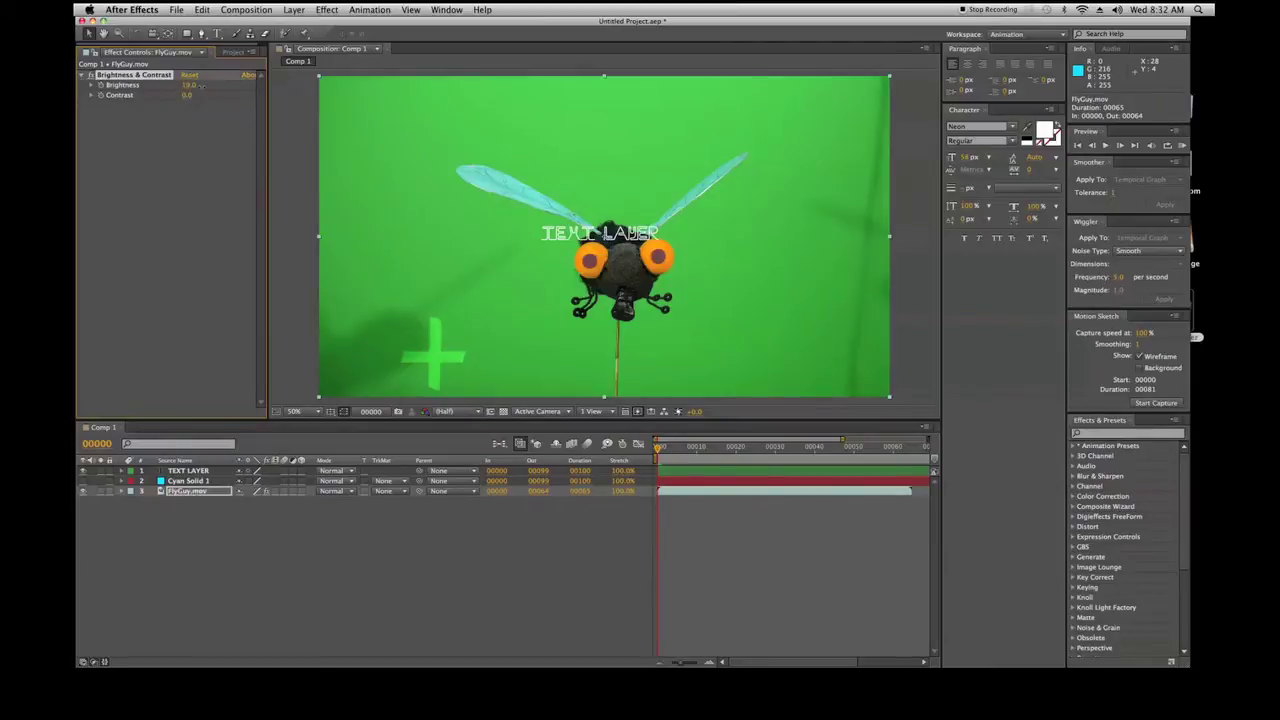
left_click_drag(185, 87, 281, 88)
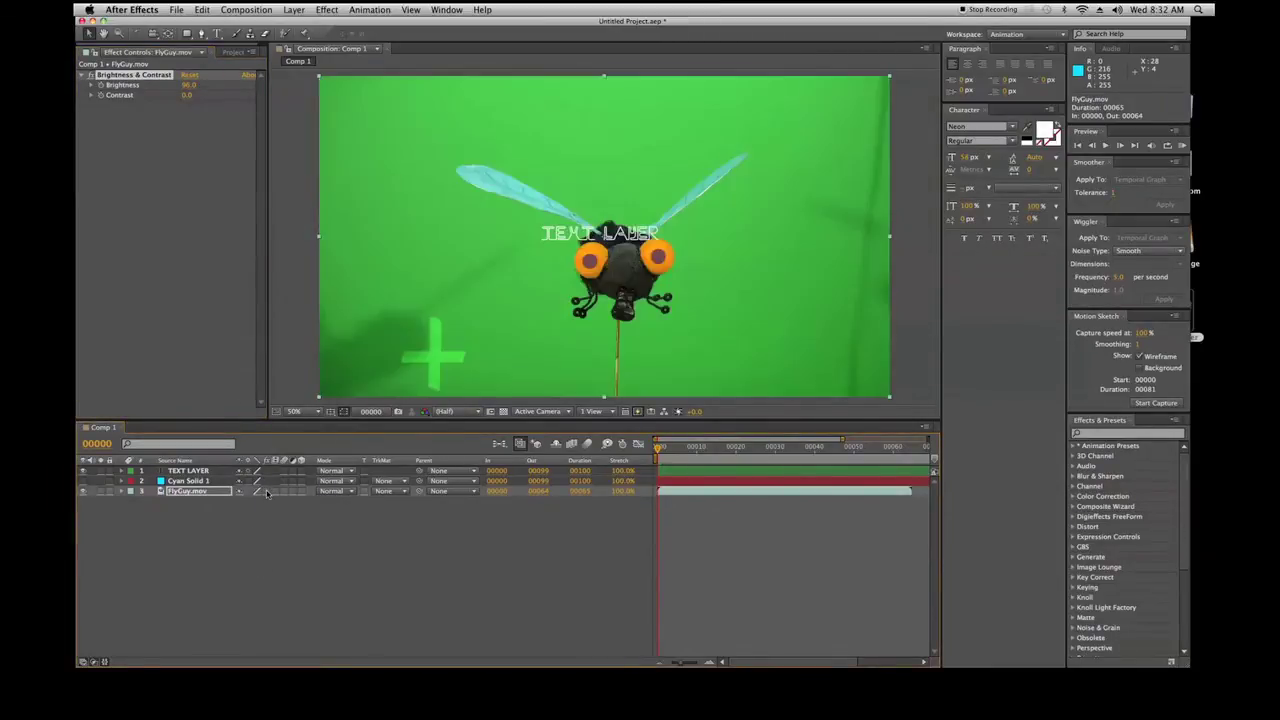
left_click(232, 537)
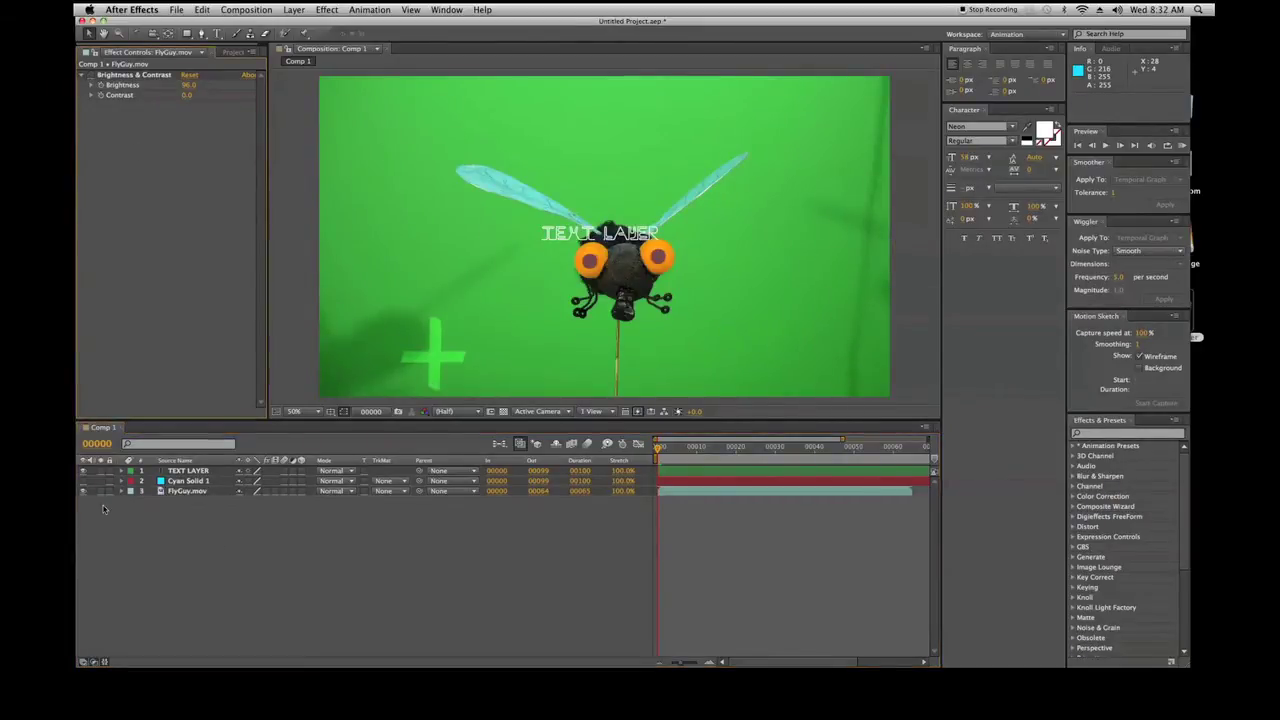
Turn Cyan Solid 1 back on, then hide it again to show the footage.
left_click(87, 484)
left_click(84, 482)
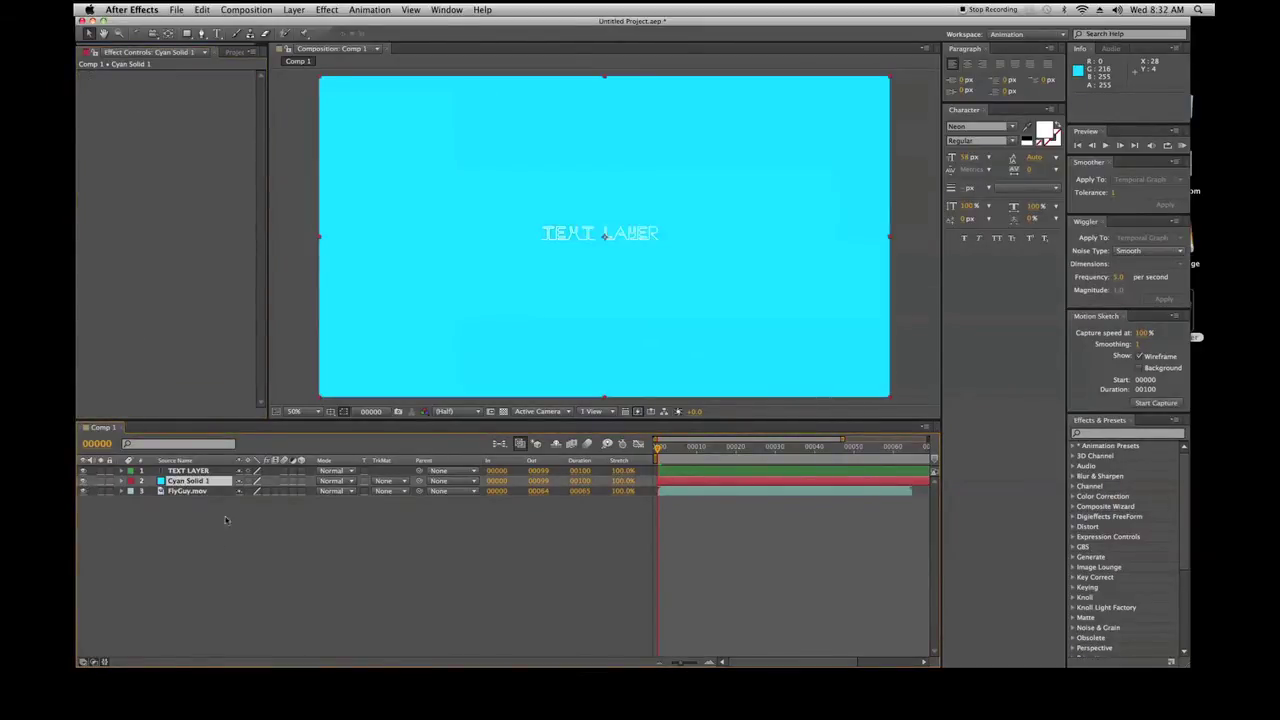
left_click(323, 501)
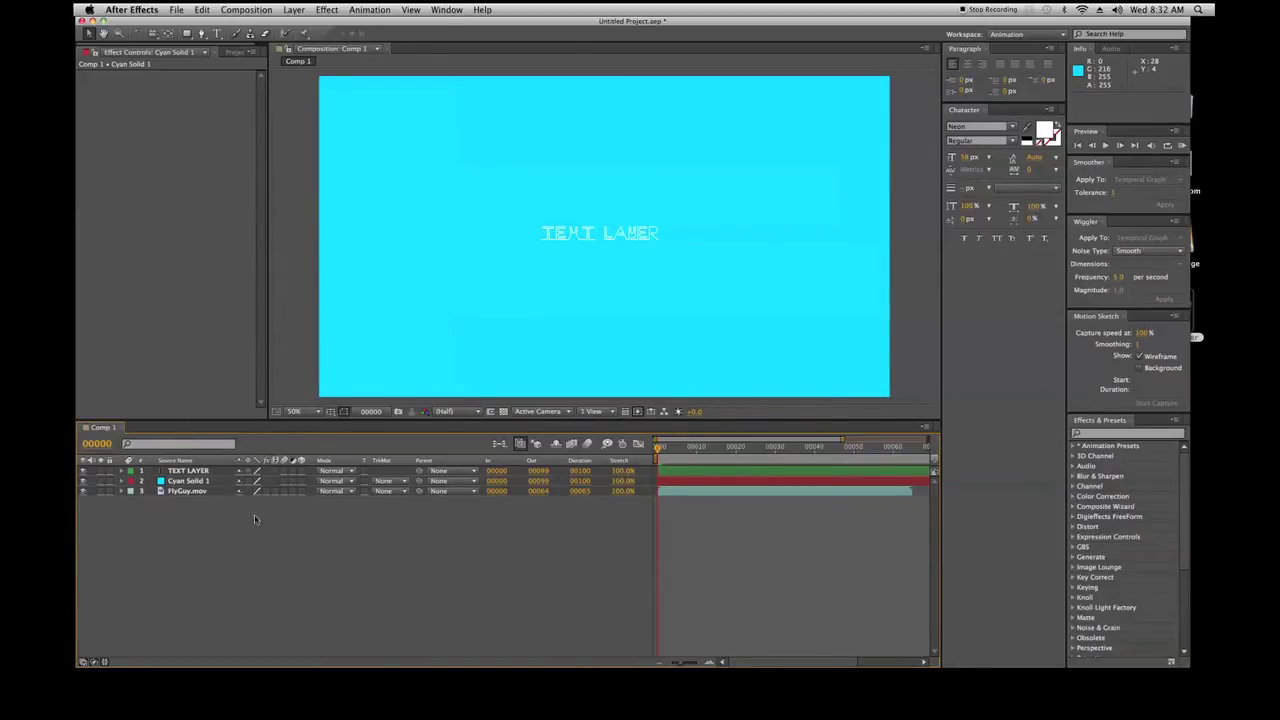
left_click(84, 481)
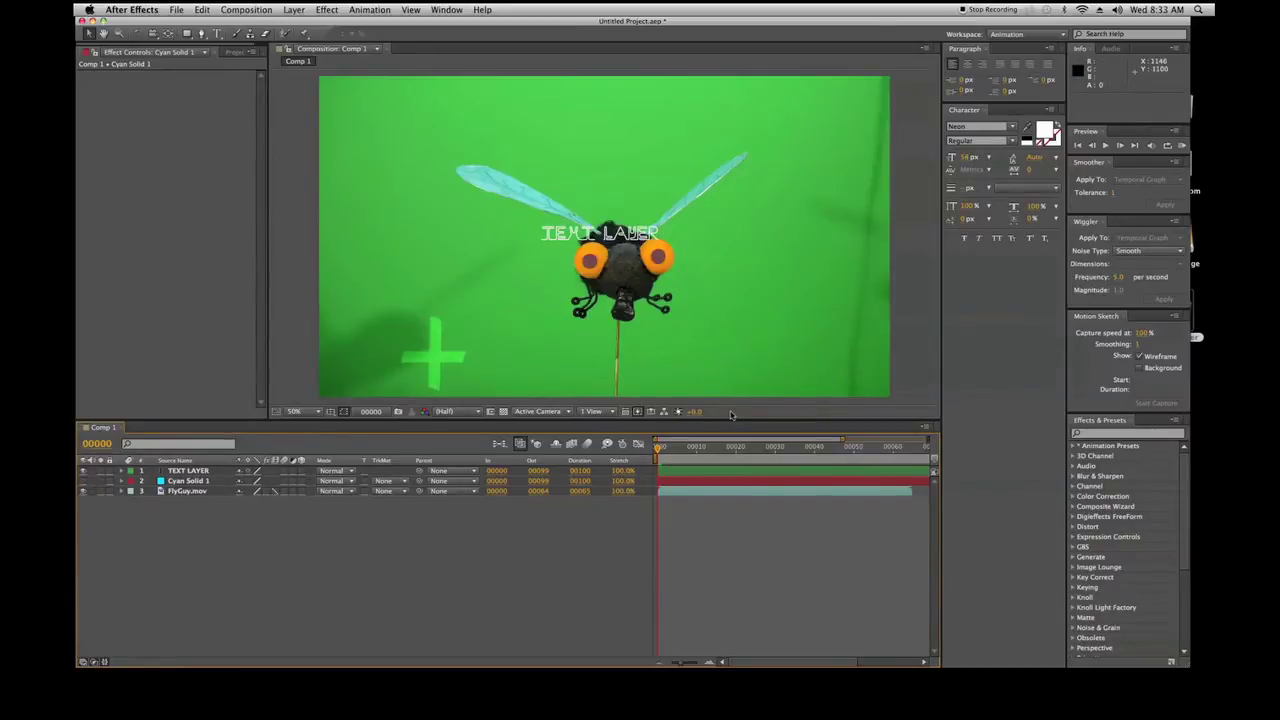
Scrub the time indicator through frames 27, 40, 10 and 23, settling on frame 19.
left_click(766, 447)
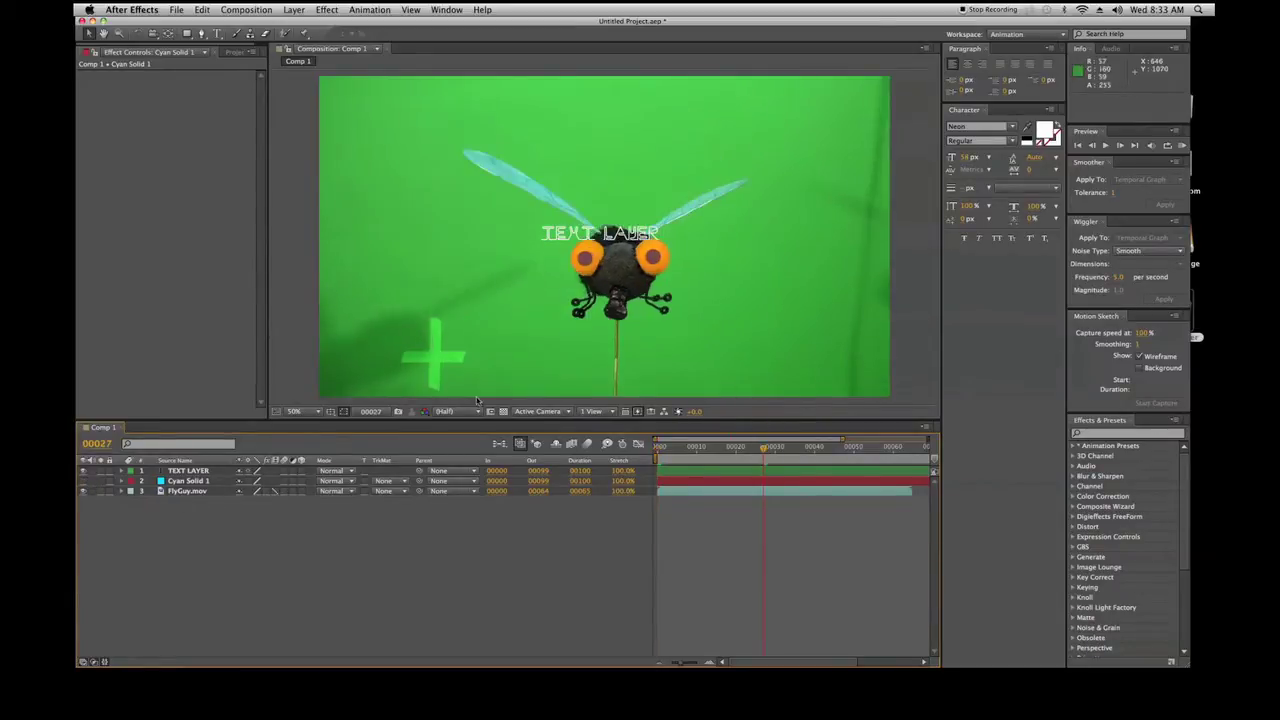
left_click(814, 452)
left_click(721, 452)
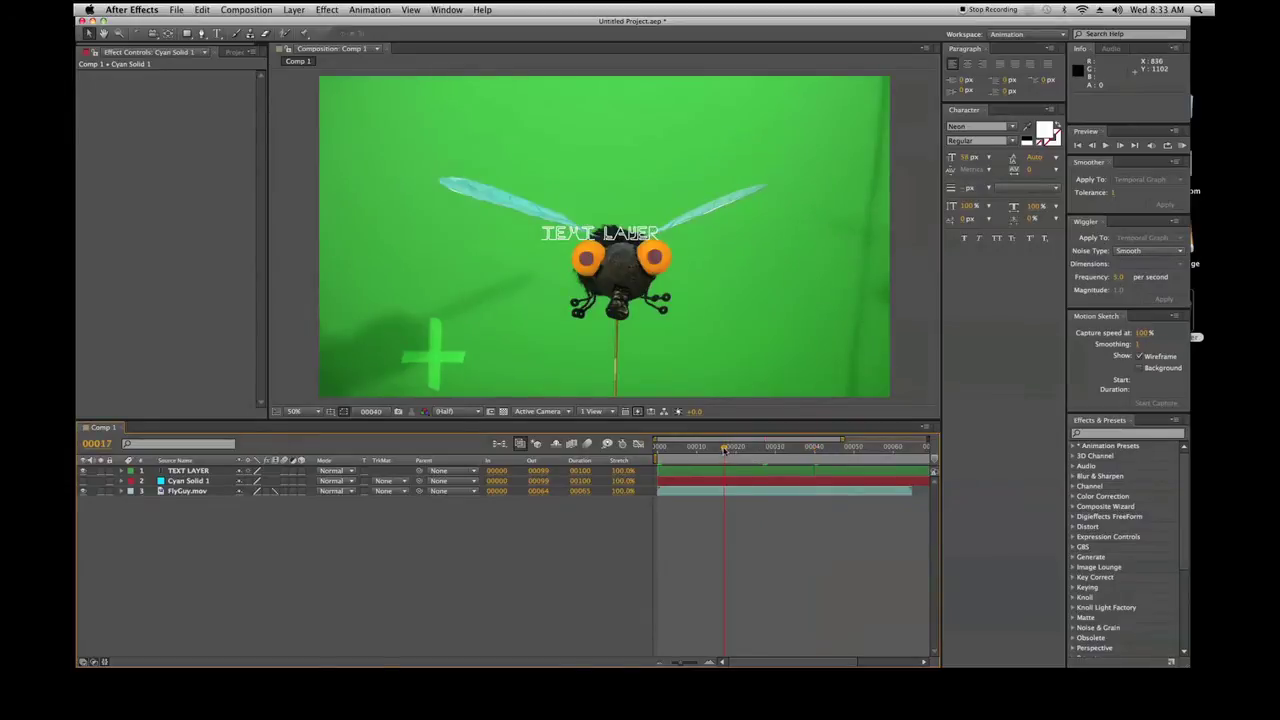
left_click(697, 450)
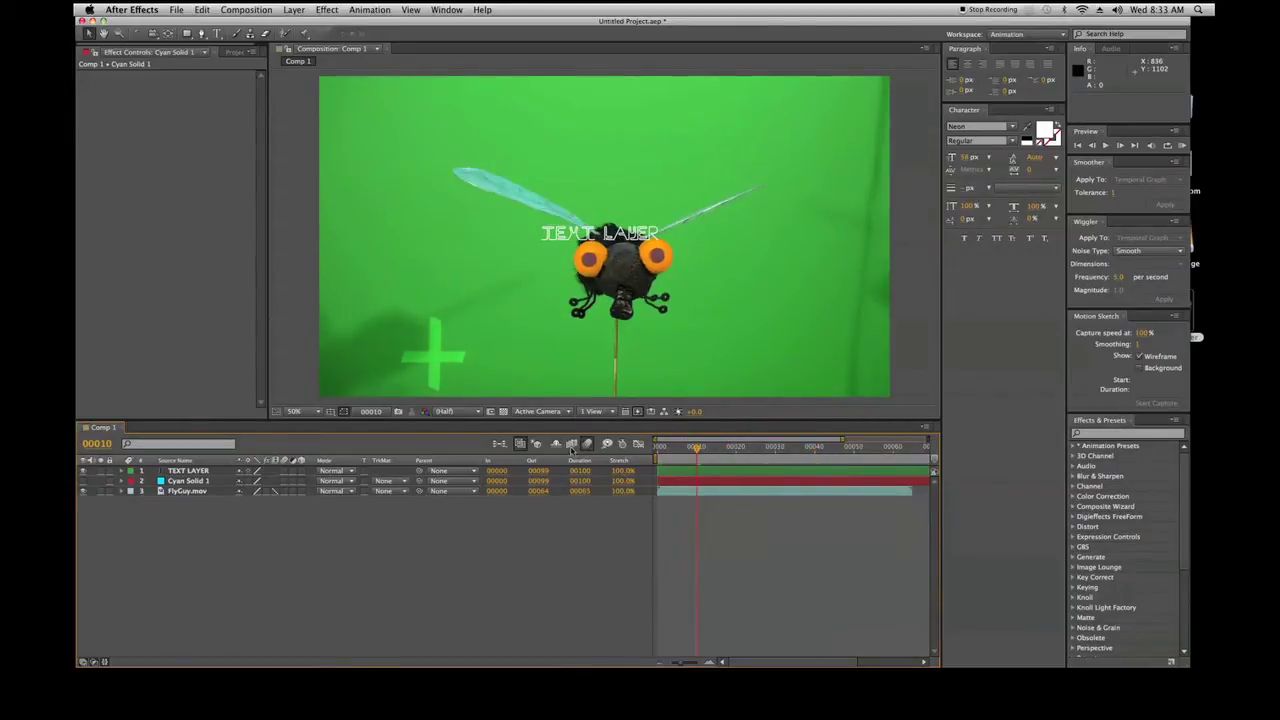
left_click(748, 450)
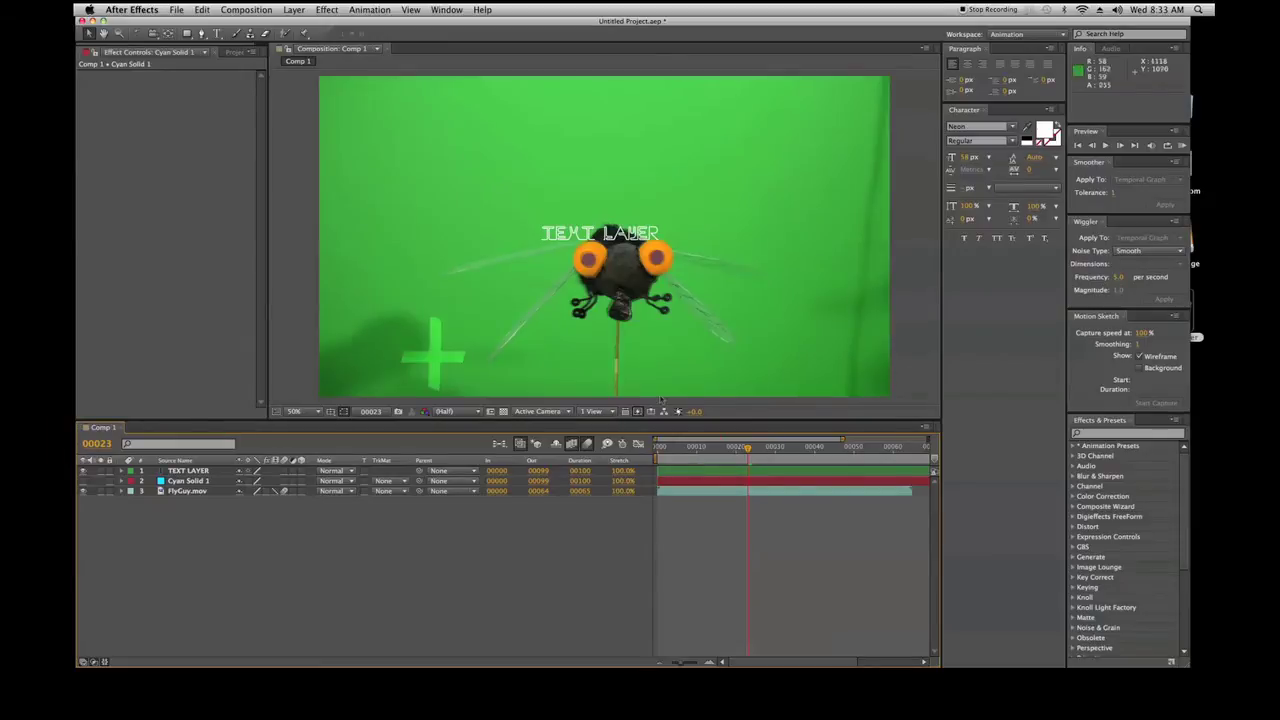
left_click_drag(766, 447, 708, 447)
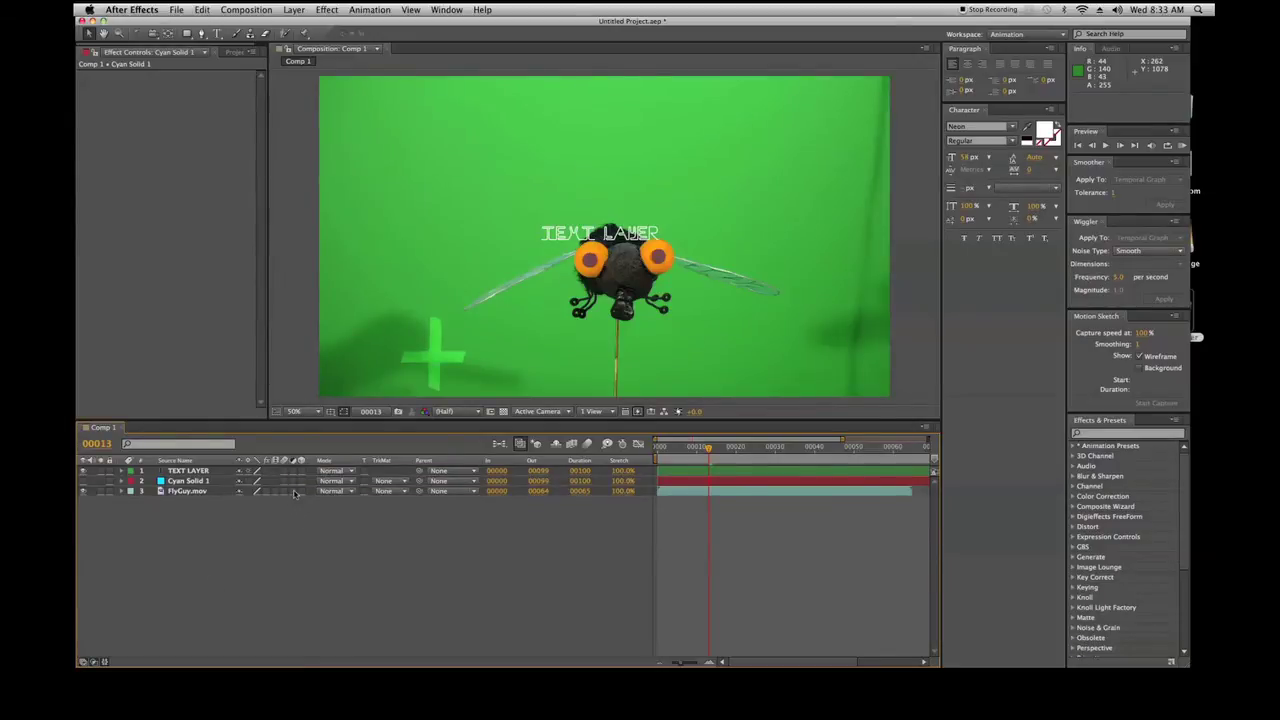
Toggle FlyGuy.mov's adjustment layer switch on and off, then make it a 3D layer.
left_click(293, 493)
left_click(292, 495)
left_click(300, 491)
left_click_drag(228, 492, 628, 224)
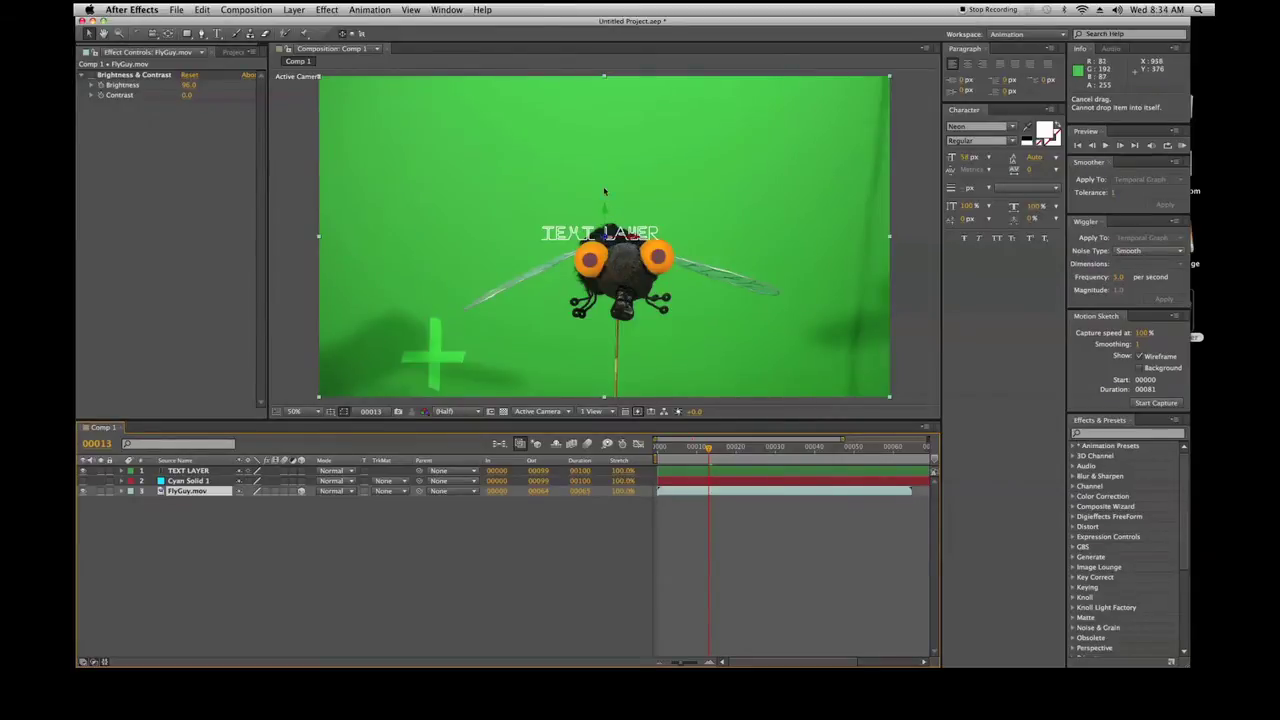
left_click(313, 520)
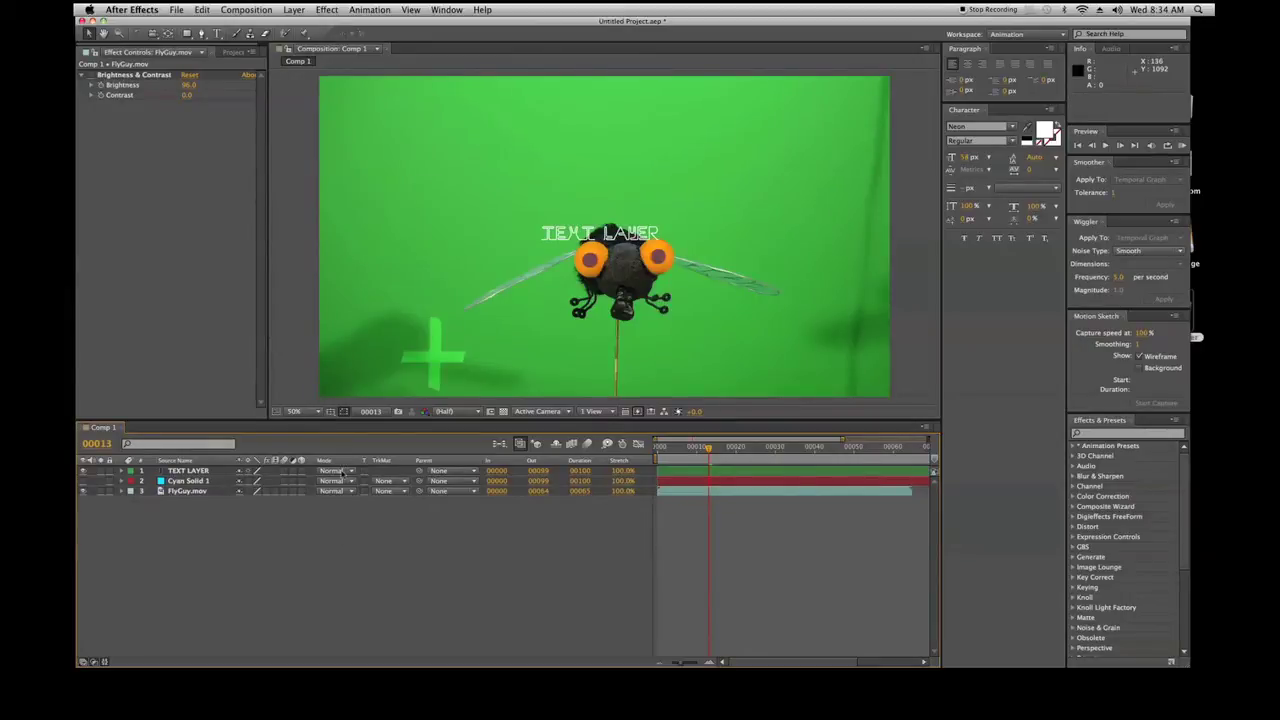
Show Cyan Solid 1 and try its Overlay and Soft Light blend modes.
left_click(83, 481)
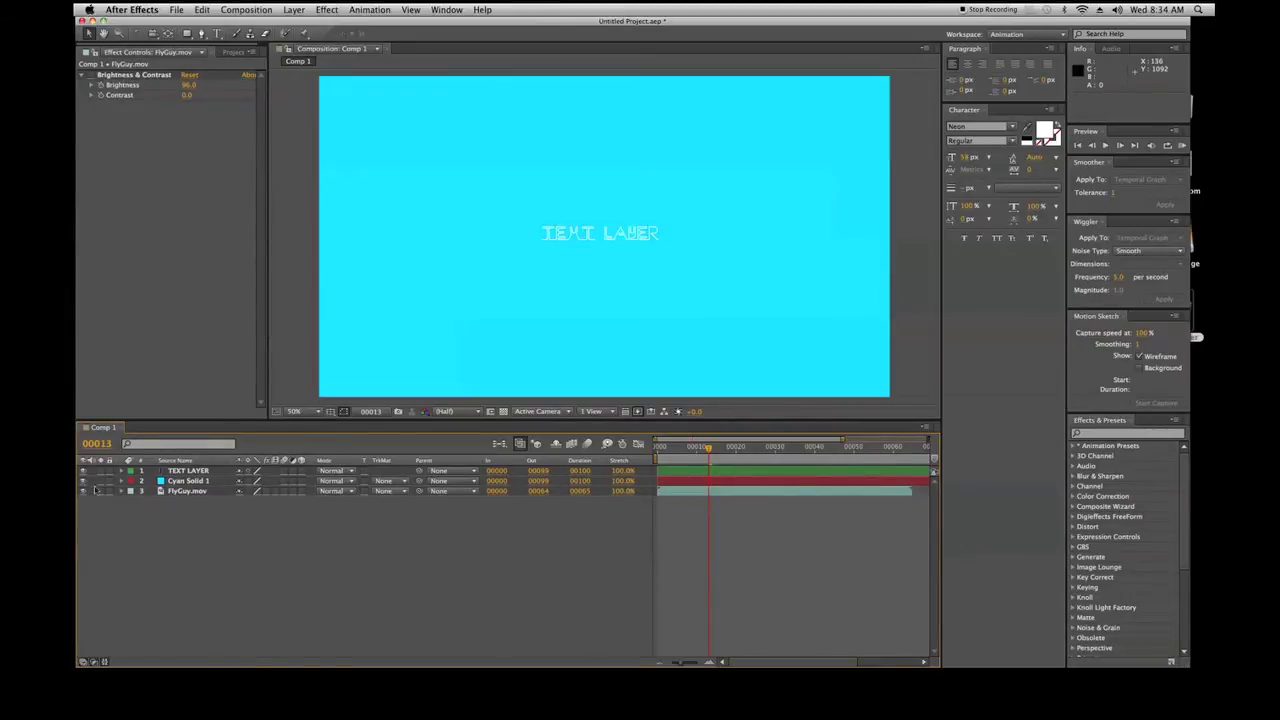
left_click(347, 482)
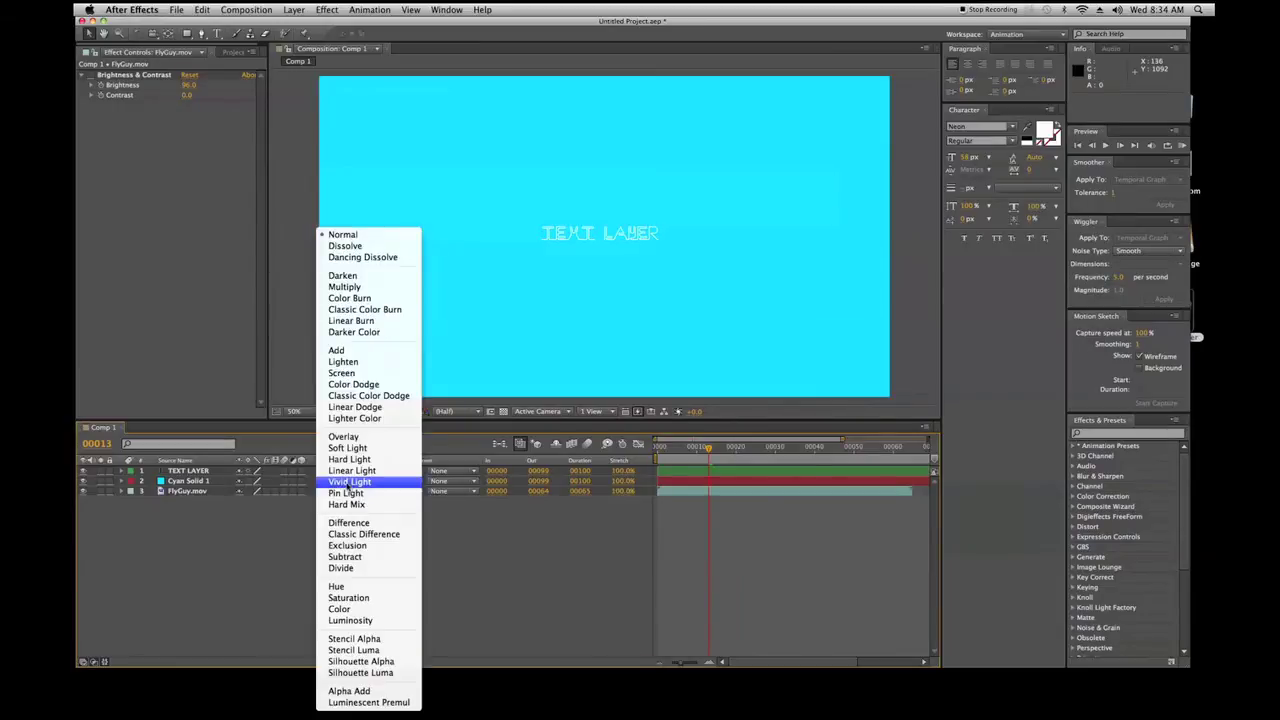
left_click(340, 437)
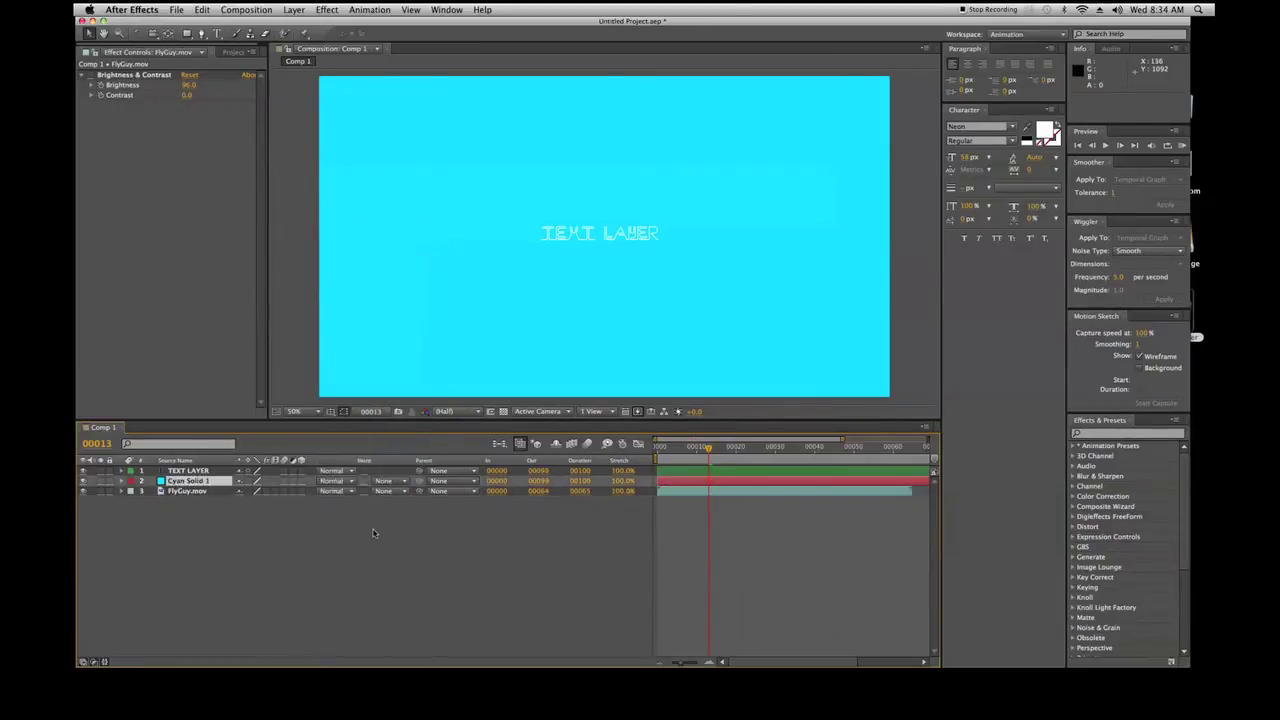
left_click(351, 482)
left_click(356, 452)
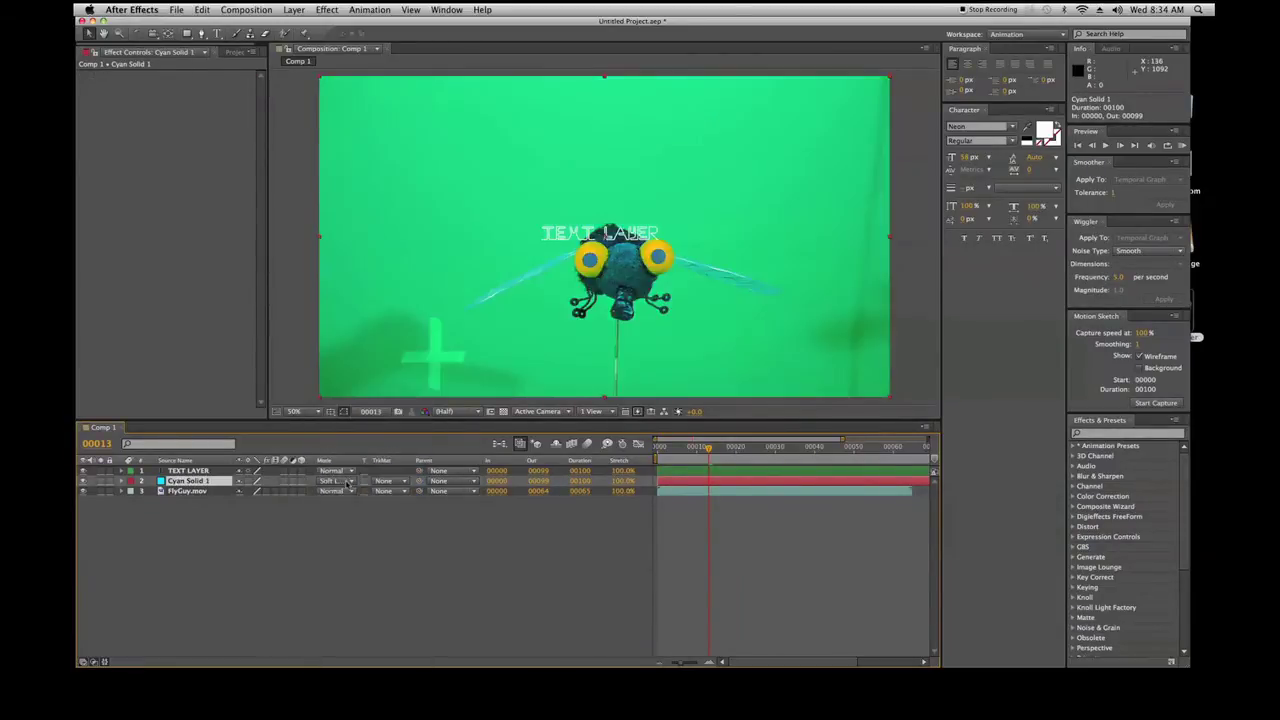
left_click(348, 484)
left_click(386, 472)
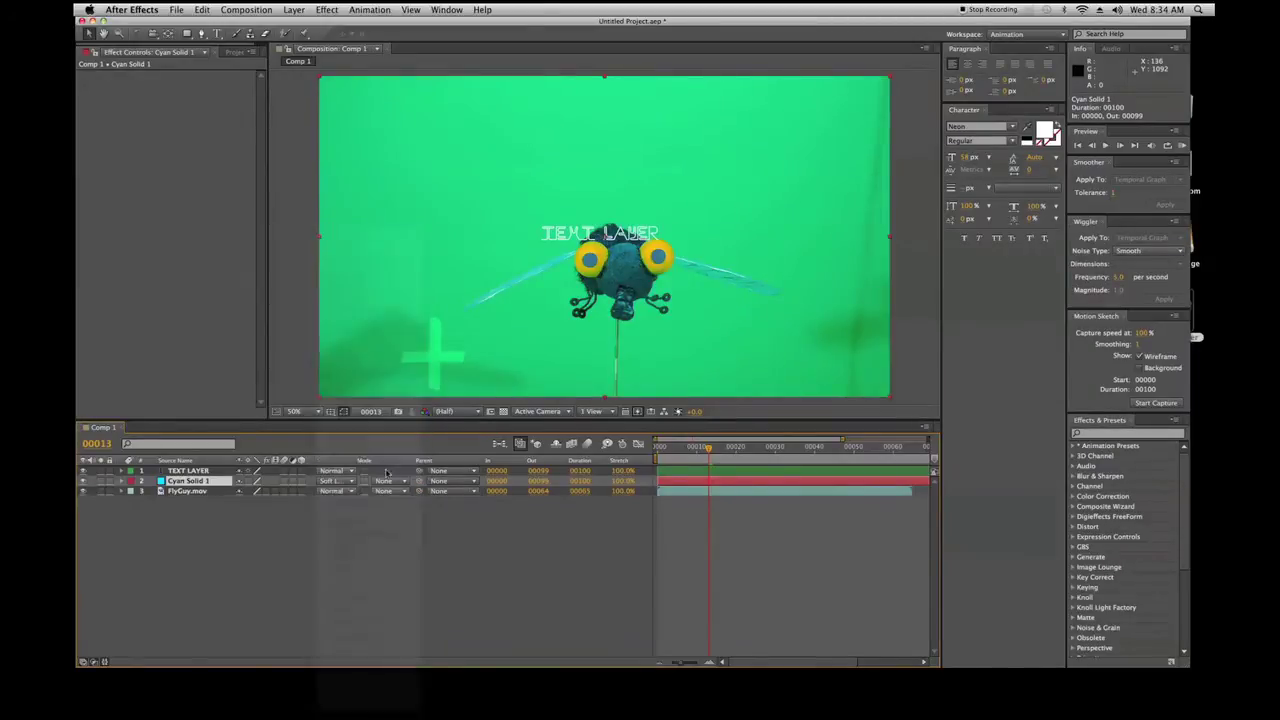
Try Darken, Hue and Screen blend modes on Cyan Solid 1.
left_click(348, 482)
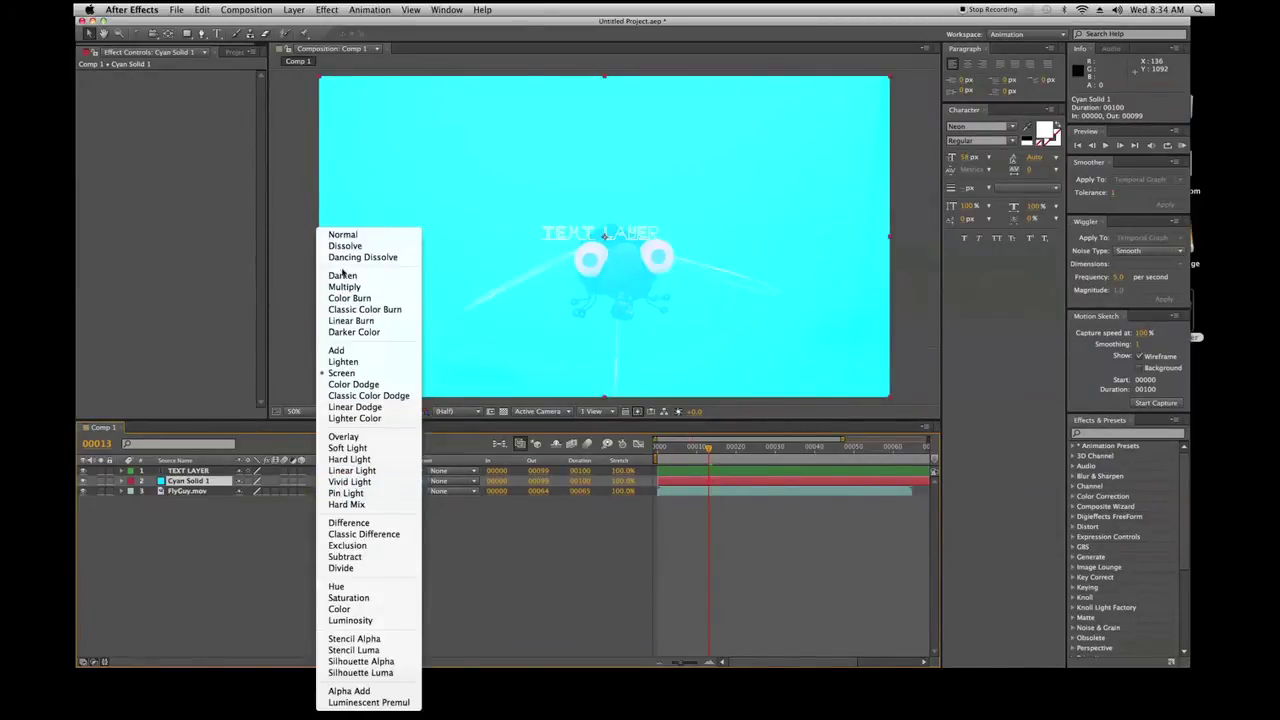
left_click(342, 275)
left_click(346, 484)
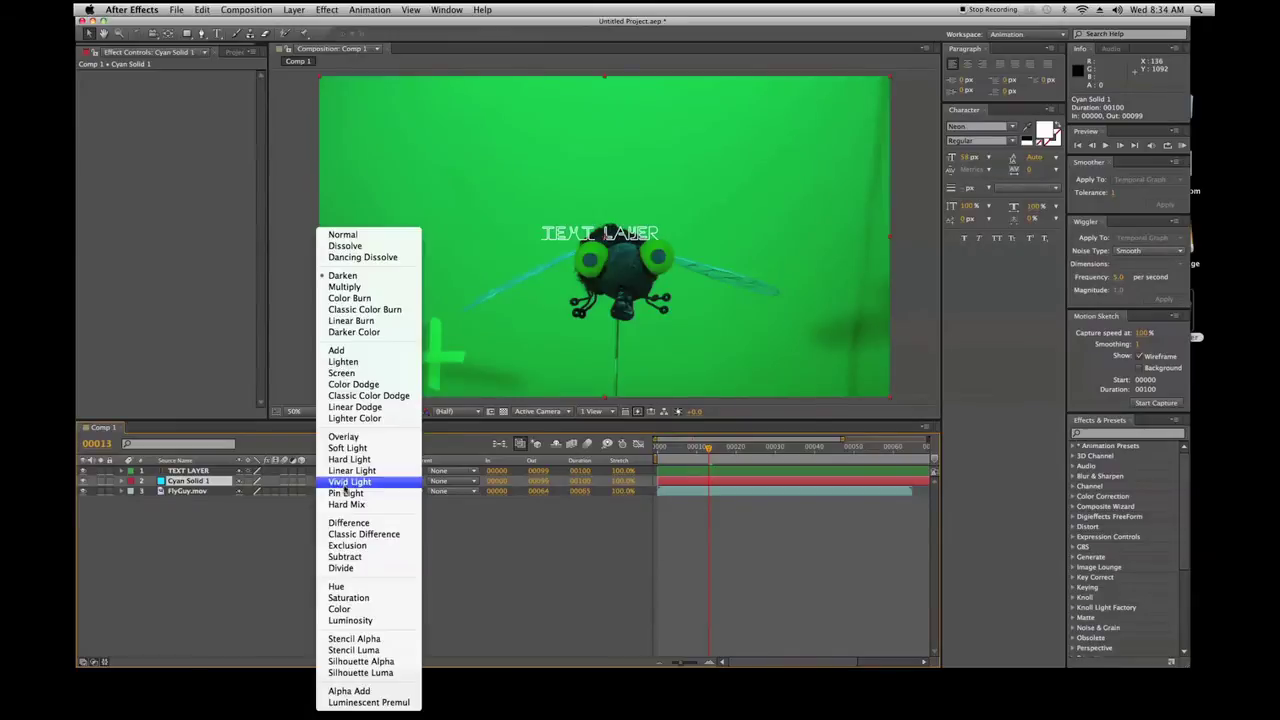
left_click(336, 586)
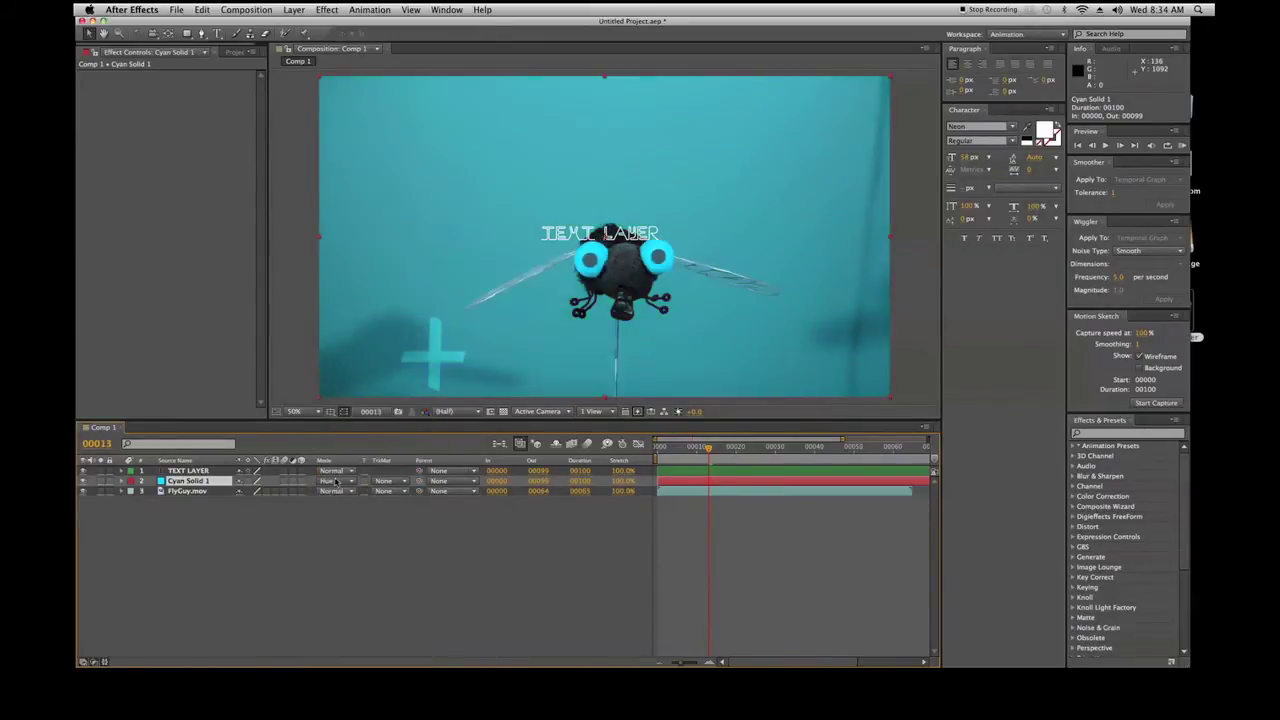
left_click(336, 482)
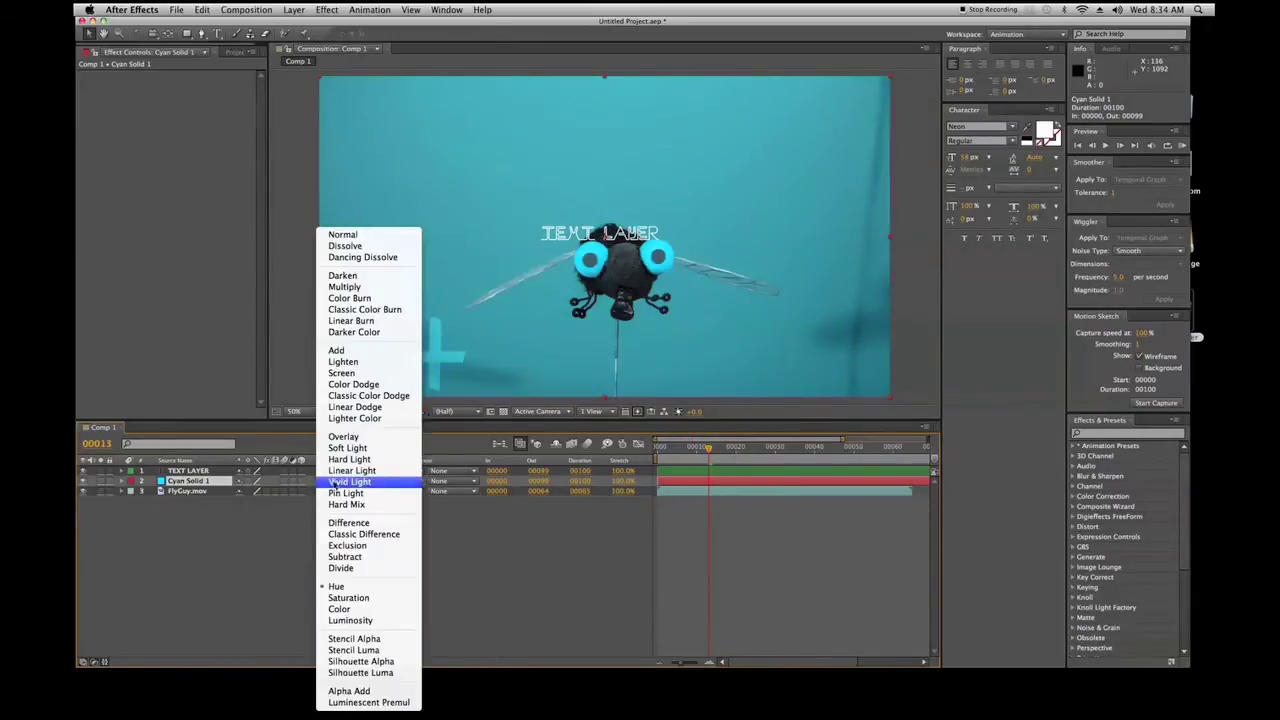
left_click(341, 373)
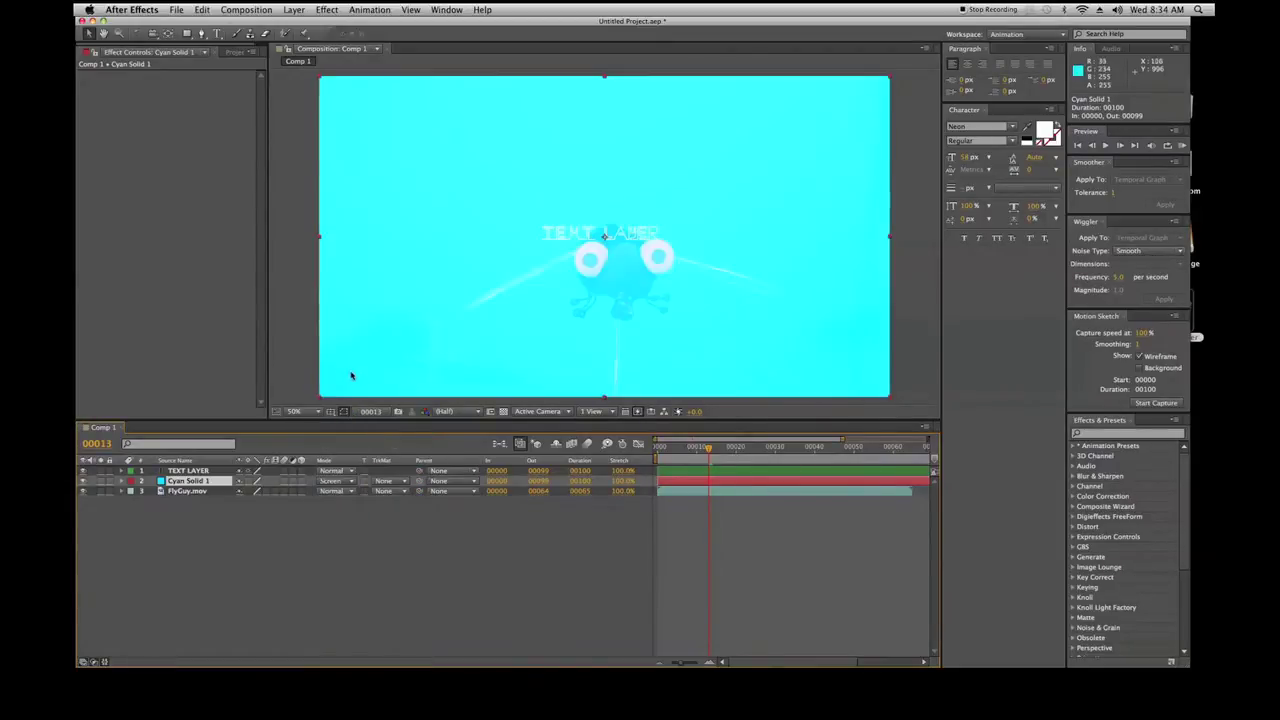
Set Cyan Solid 1's blend mode back to Normal.
left_click(349, 483)
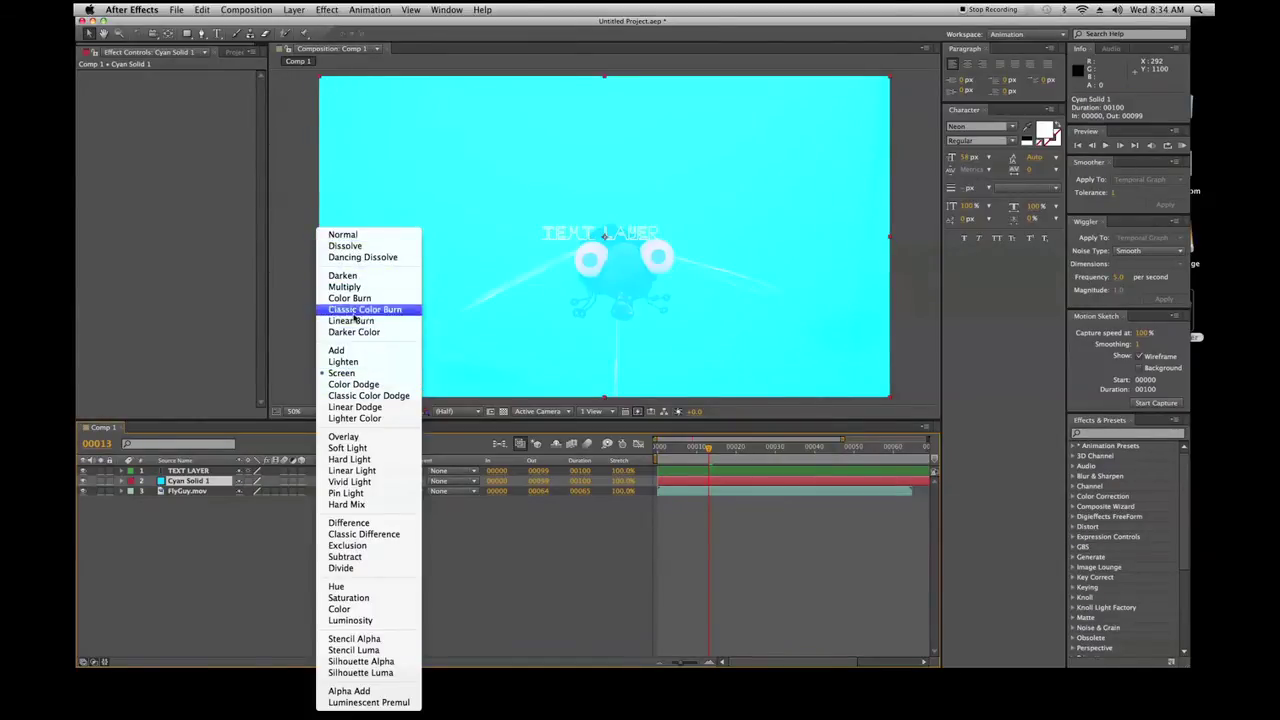
left_click(274, 603)
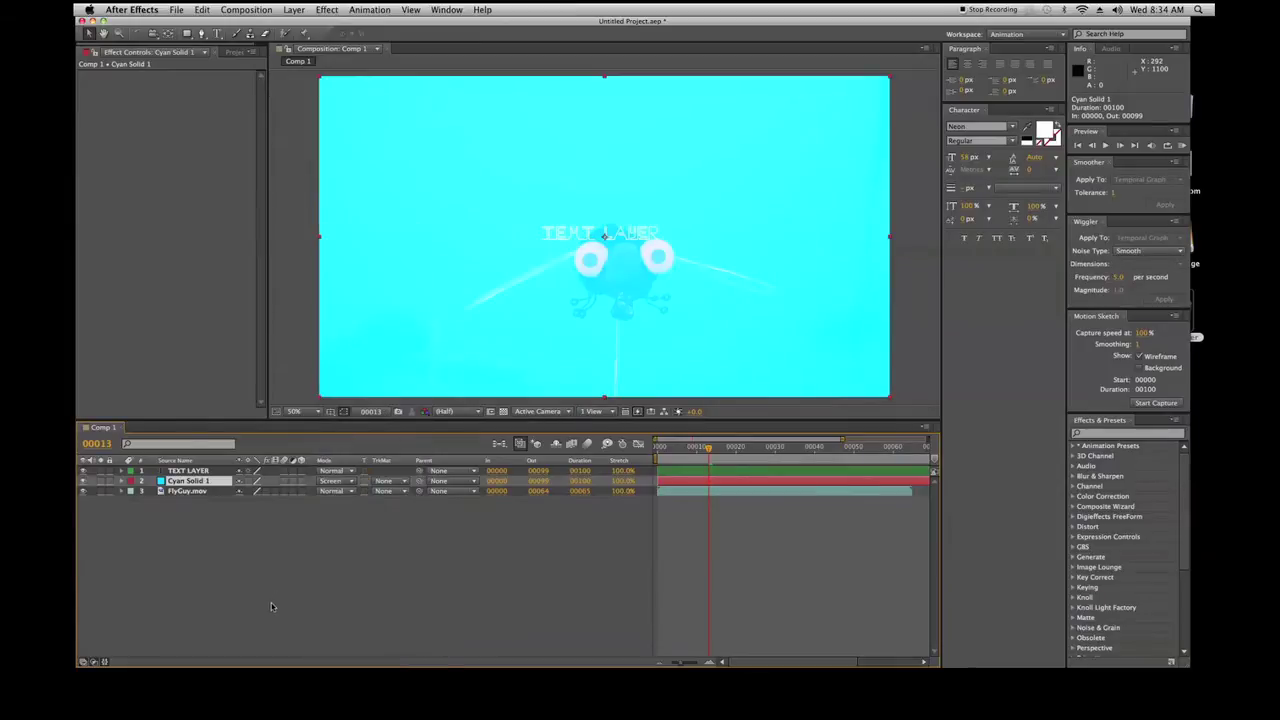
left_click(333, 481)
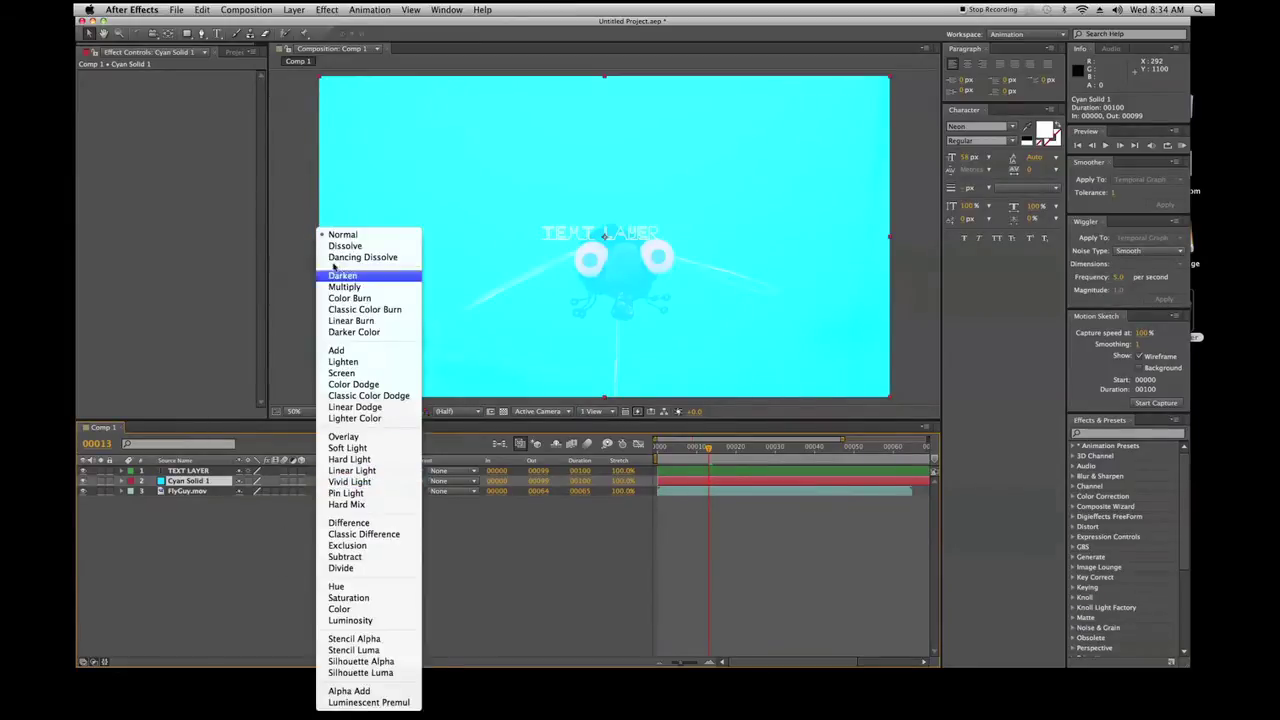
left_click(292, 526)
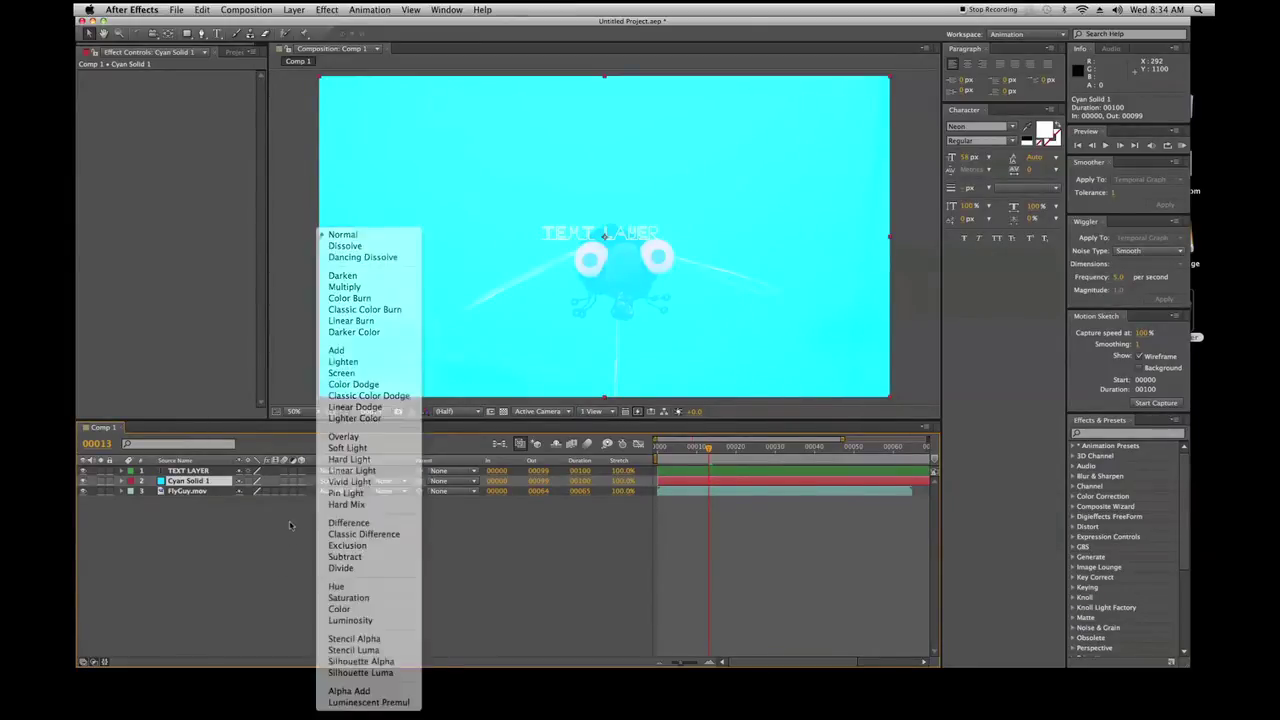
left_click(330, 483)
left_click(338, 239)
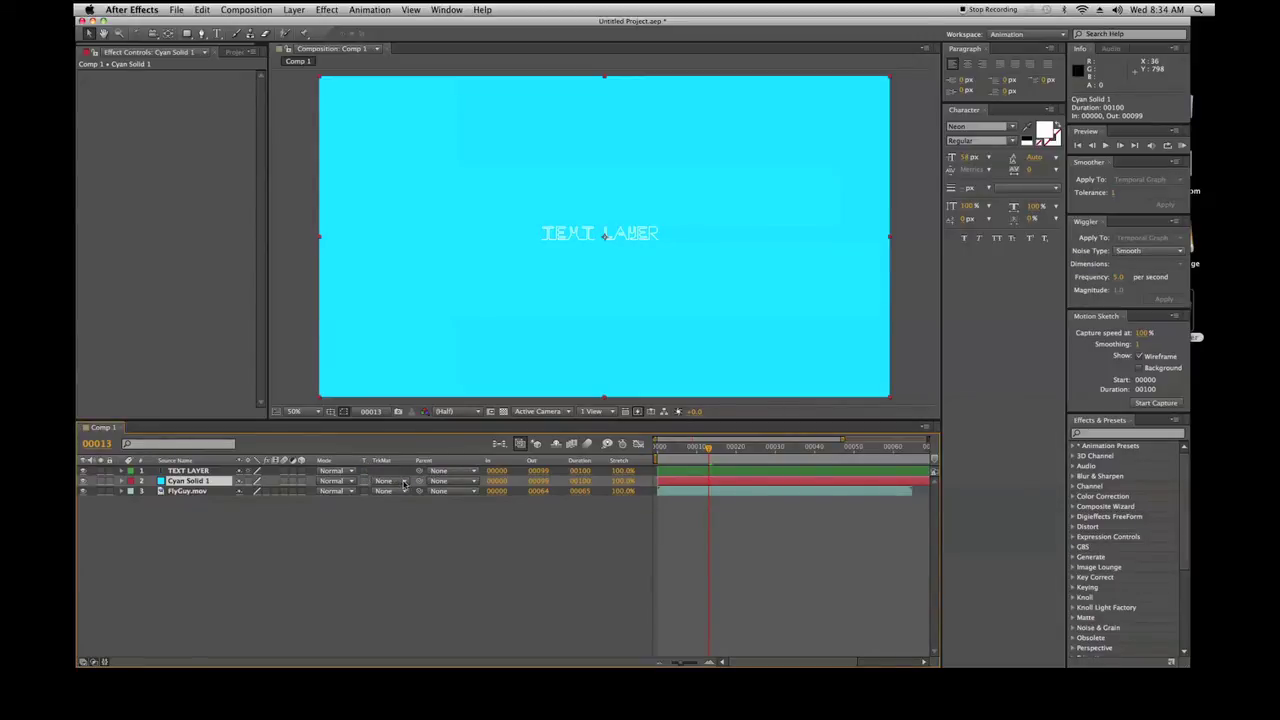
left_click(274, 528)
Hide Cyan Solid 1 and draw a rectangle mask around the fly on FlyGuy.mov.
left_click(190, 498)
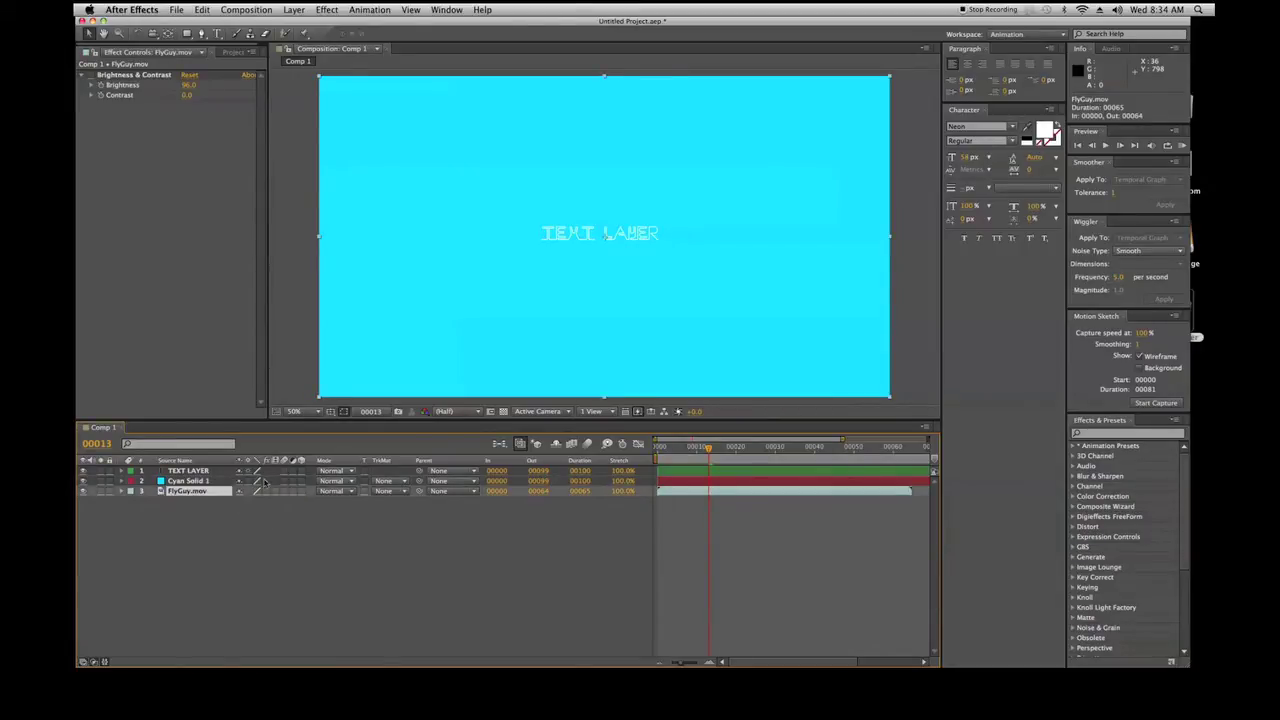
left_click(83, 481)
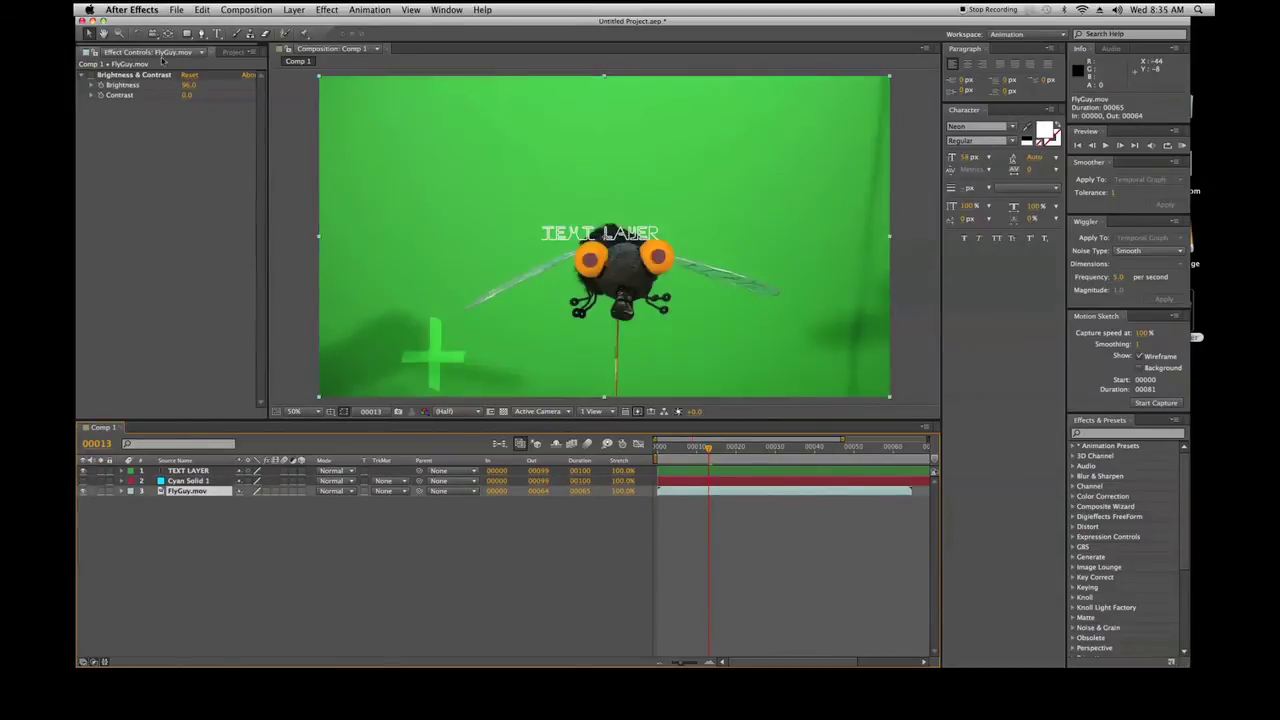
left_click(187, 33)
left_click_drag(487, 202, 790, 347)
left_click(427, 517)
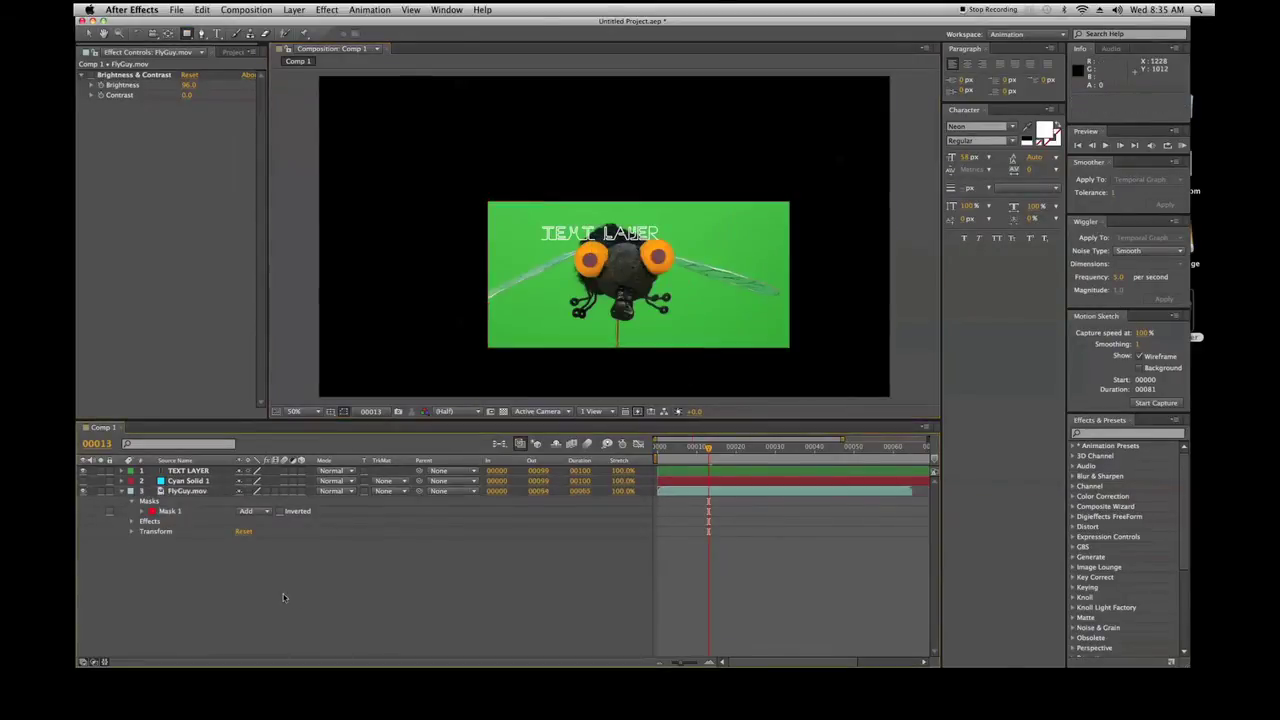
Show Cyan Solid 1 and set its track matte to TEXT LAYER alpha, then inverted alpha.
left_click(84, 481)
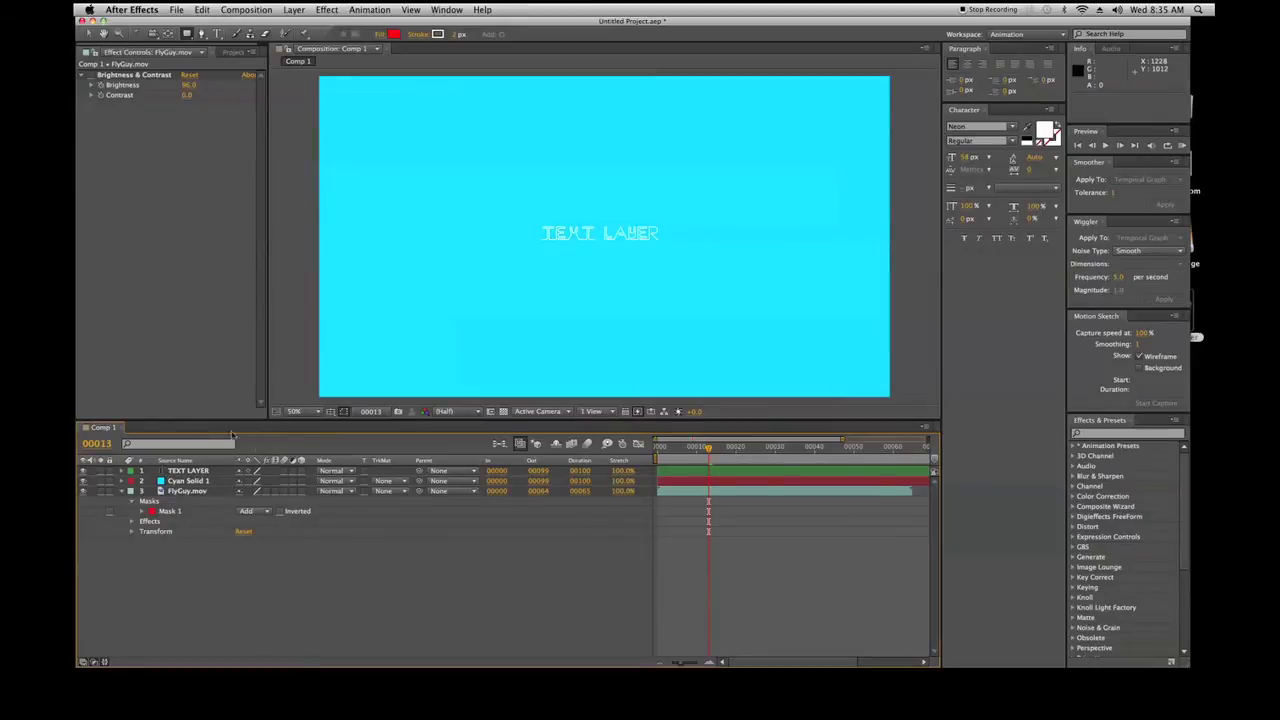
left_click(389, 484)
left_click(391, 514)
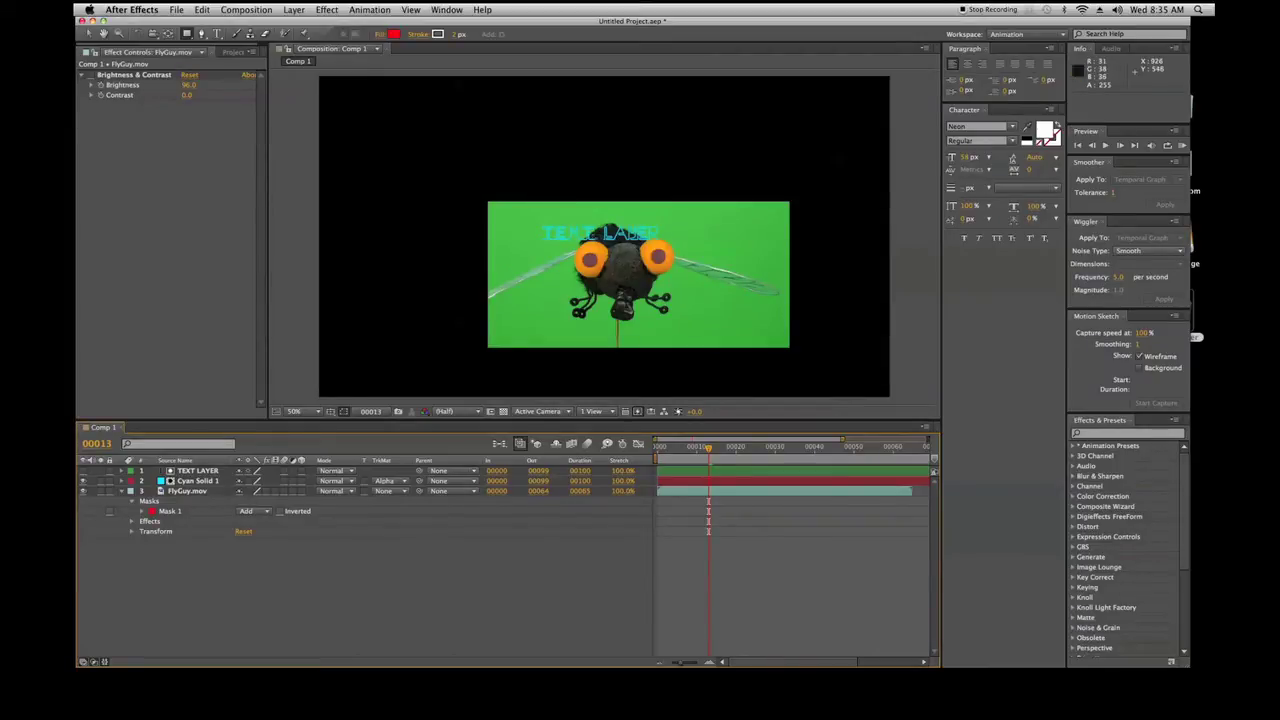
left_click(387, 484)
left_click(389, 516)
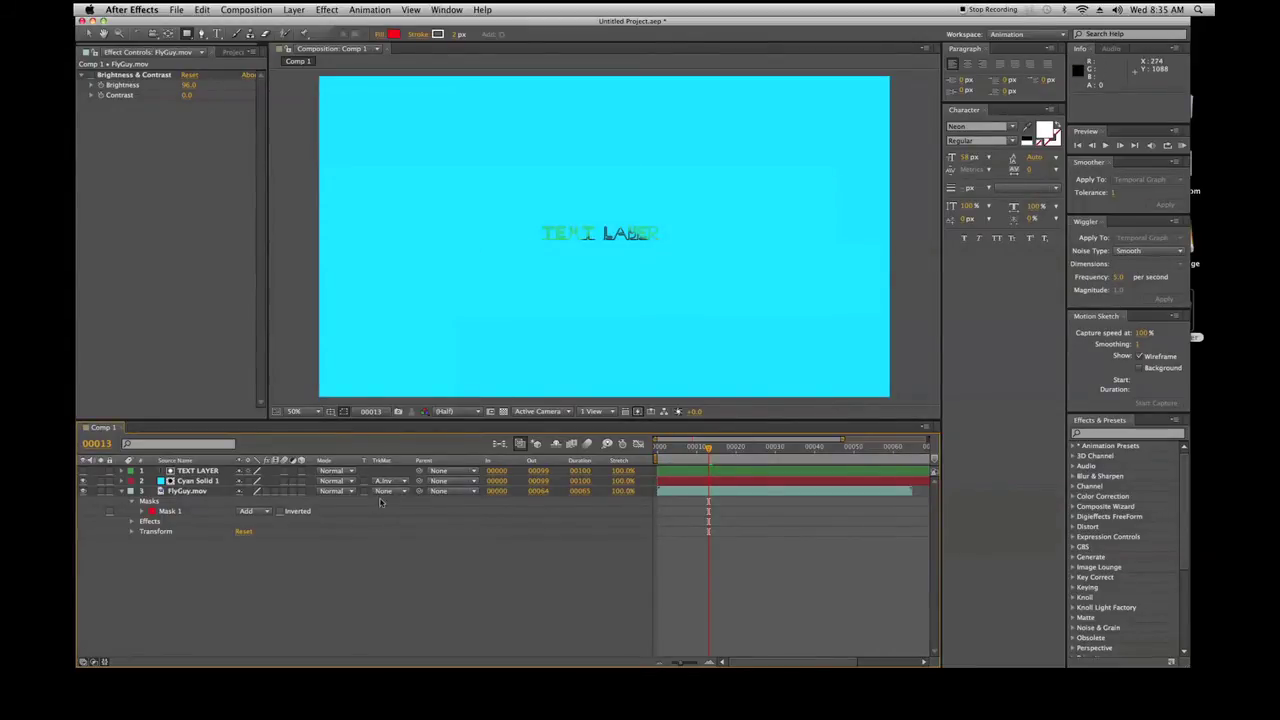
Switch Cyan Solid 1's track matte to Luma Matte, then set it to None.
left_click(389, 484)
left_click(382, 531)
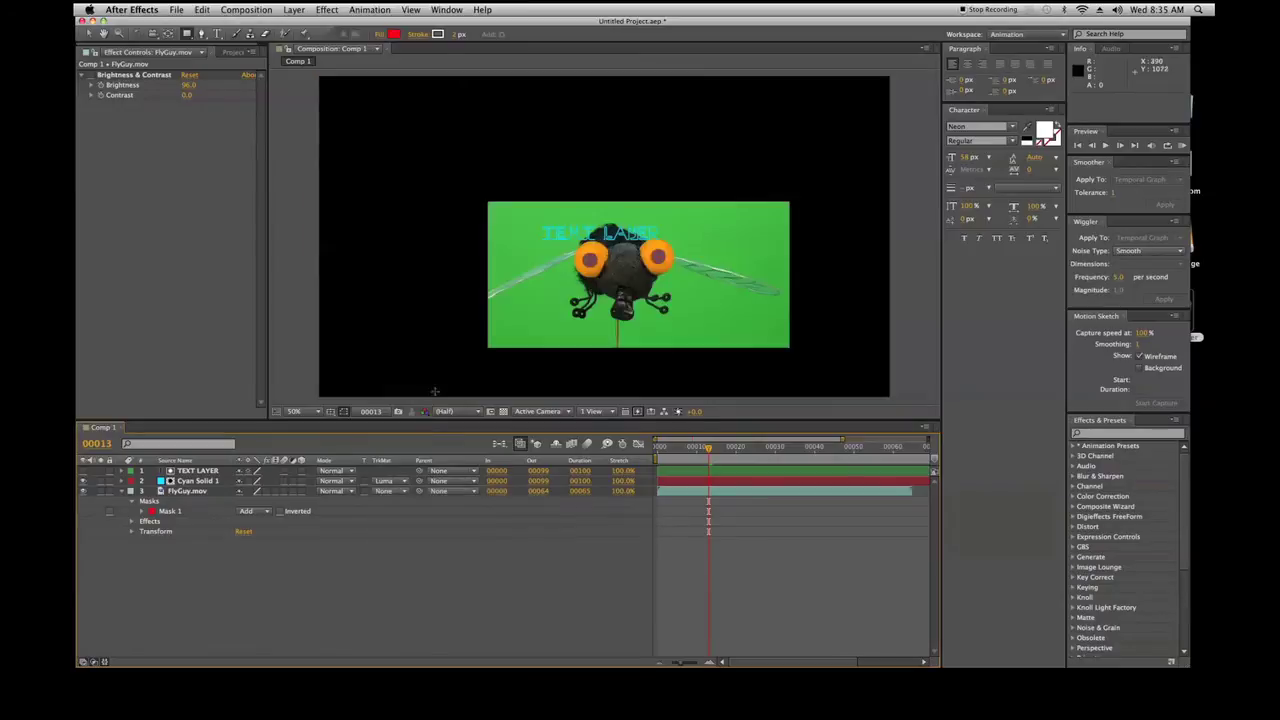
left_click(387, 481)
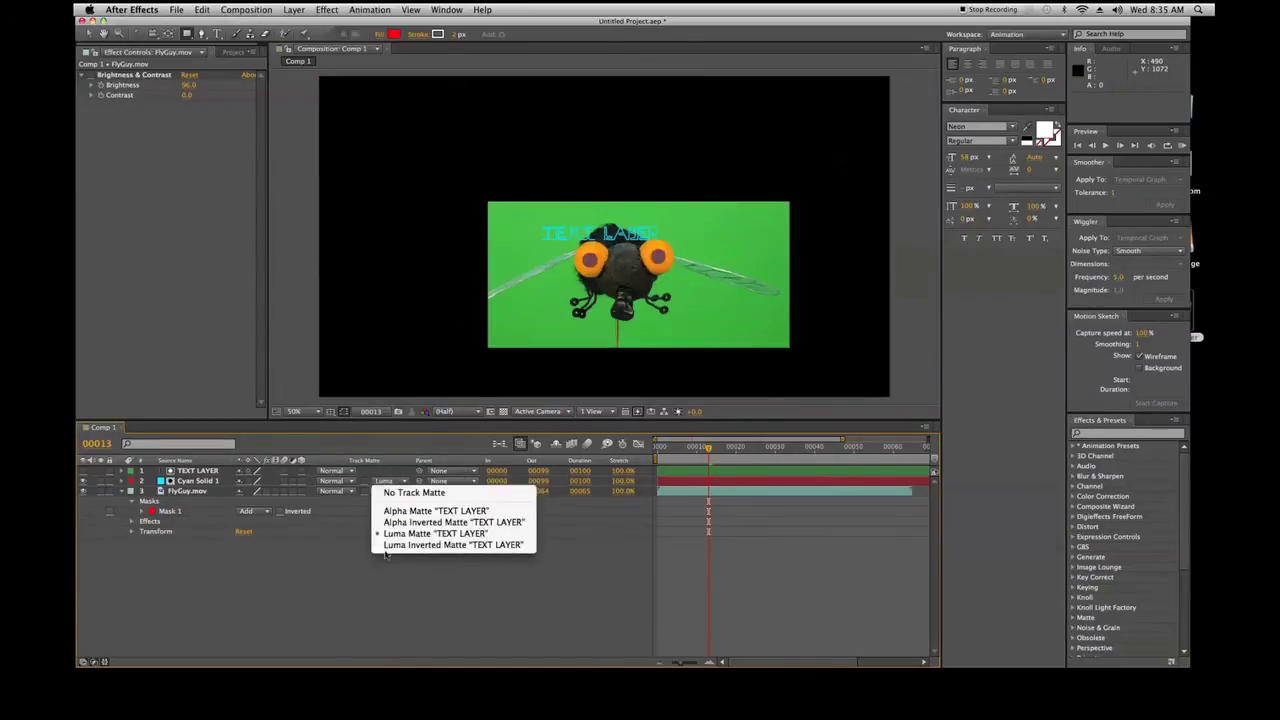
left_click(385, 554)
left_click(384, 482)
left_click(386, 494)
Move FlyGuy.mov under TEXT LAYER and try Alpha, Alpha Inverted and Luma mattes on the cyan solid.
left_click_drag(180, 492, 174, 482)
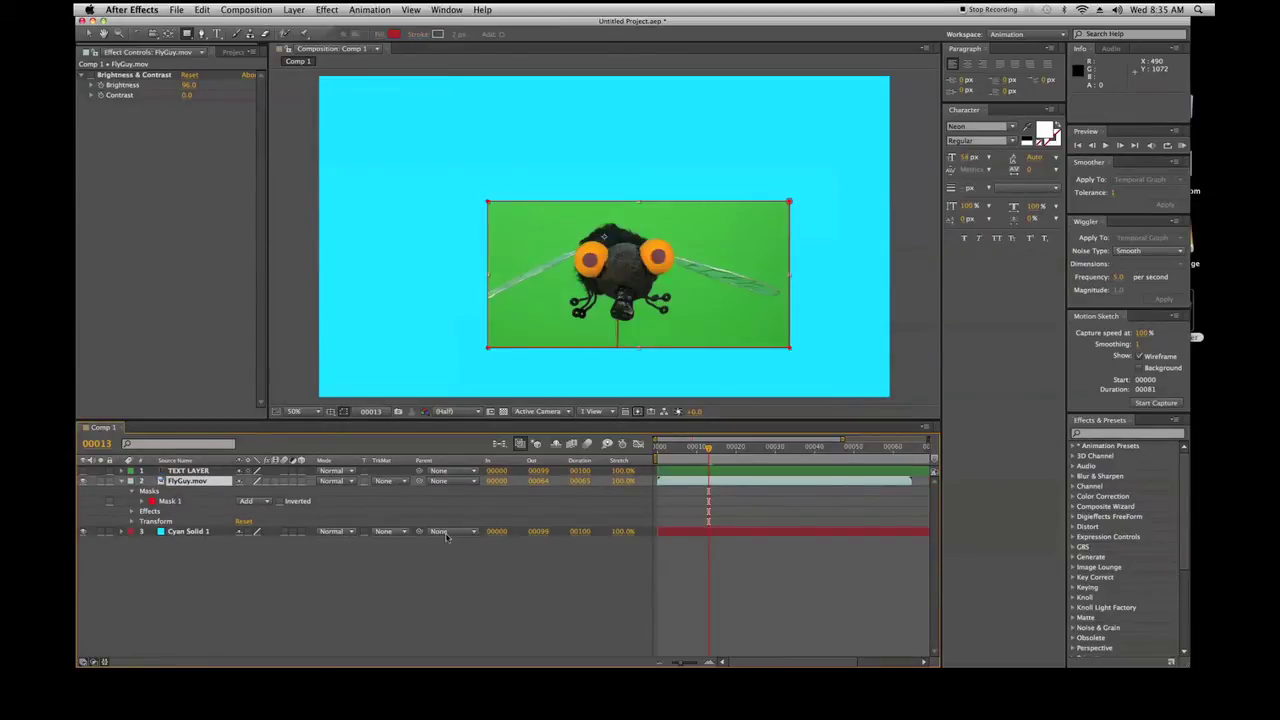
left_click(386, 533)
left_click(384, 560)
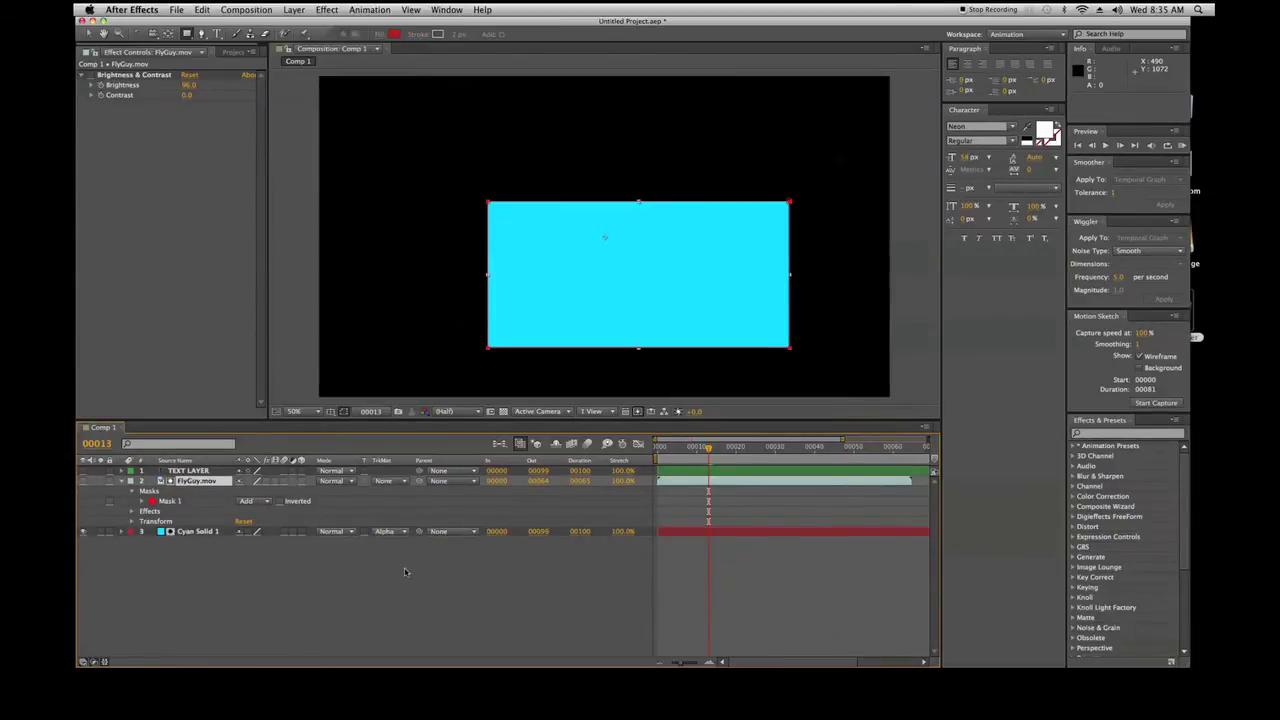
left_click(382, 533)
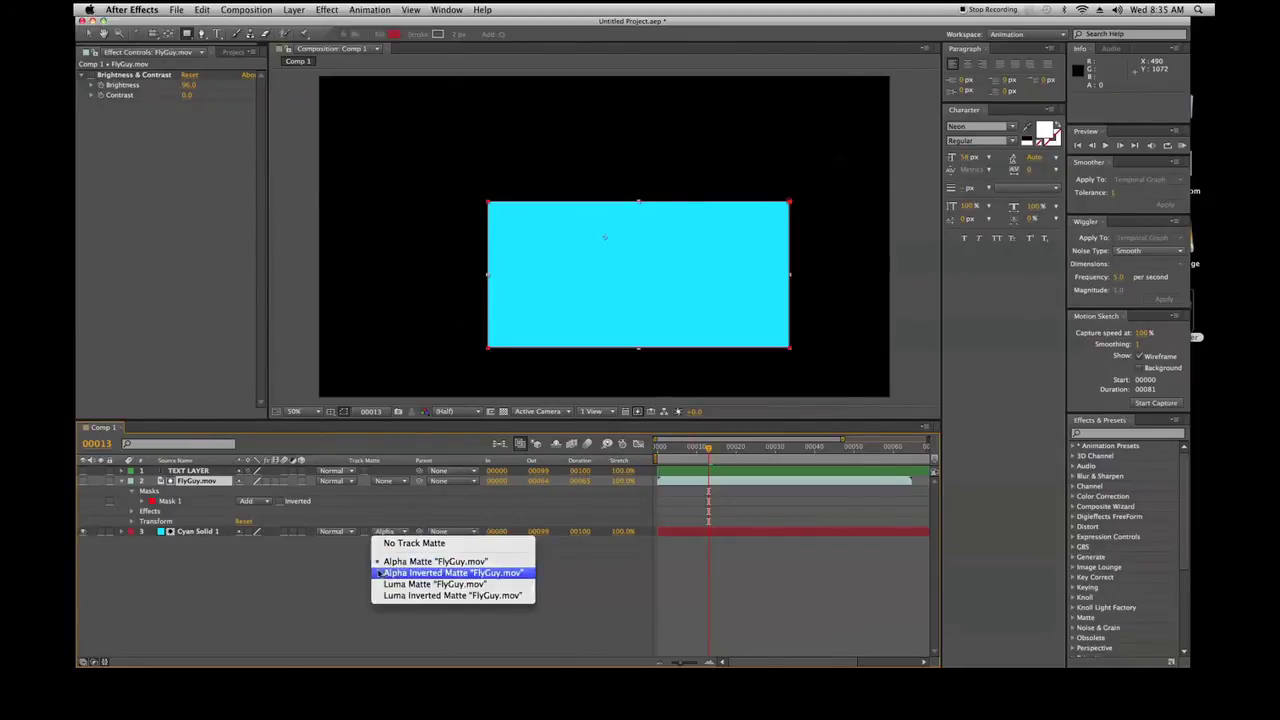
left_click(378, 571)
left_click(387, 532)
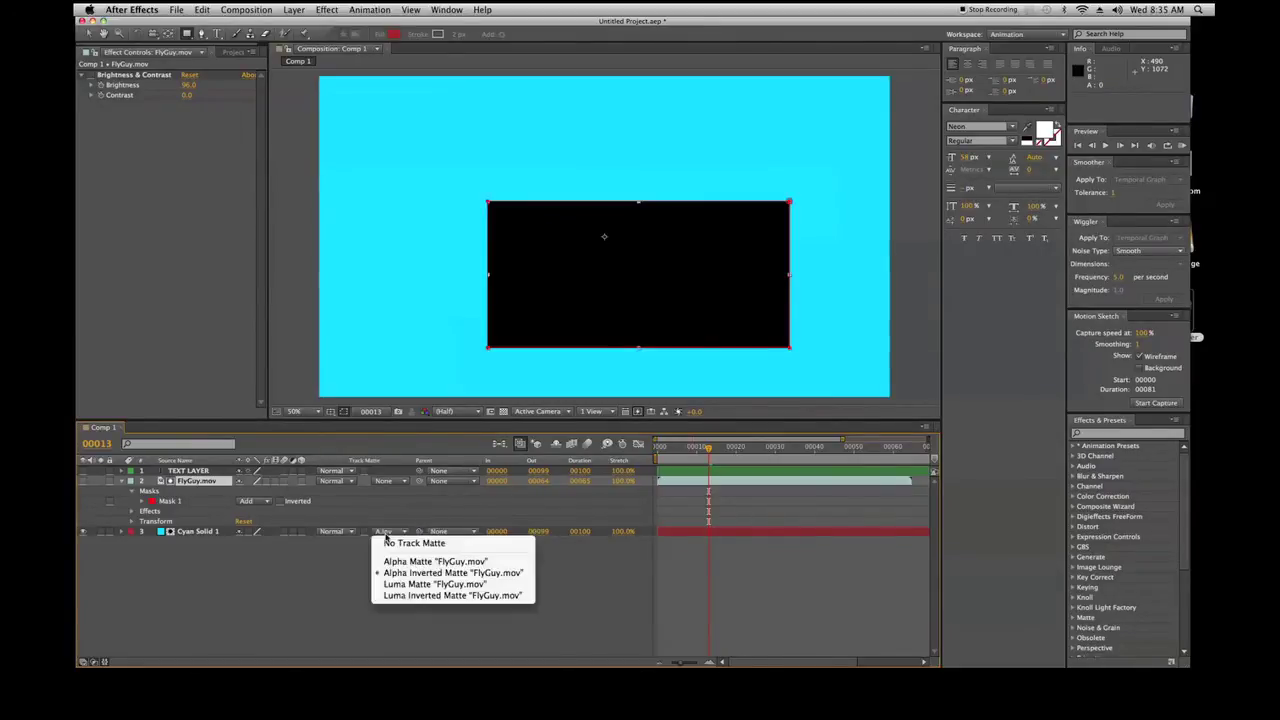
left_click(385, 586)
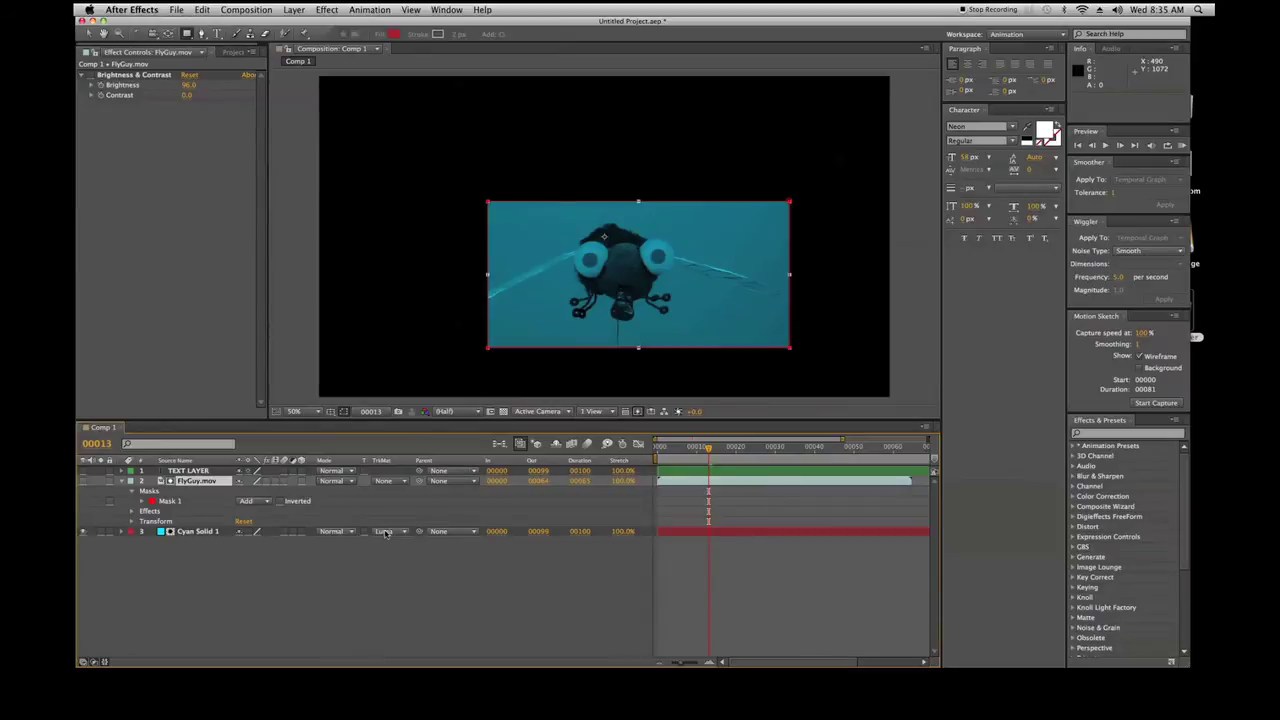
Set the cyan solid to Luma Inverted, then No Track Matte, and show FlyGuy.mov and TEXT LAYER.
left_click(386, 533)
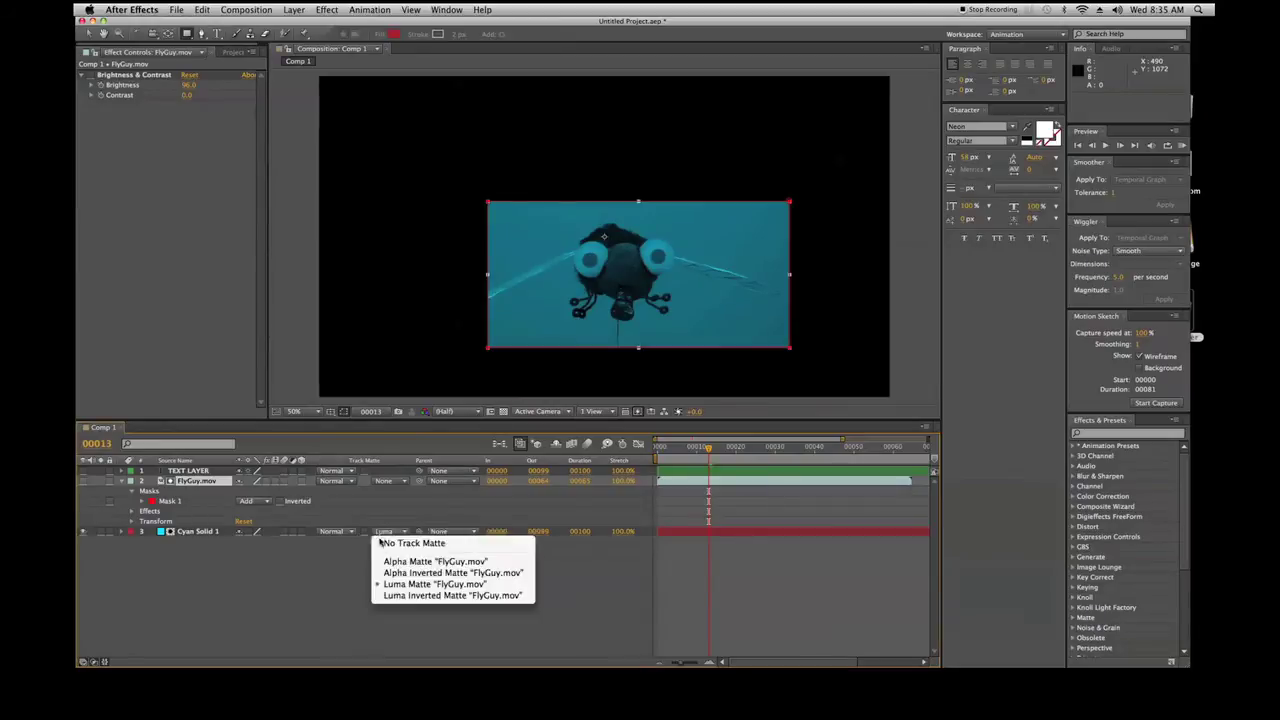
left_click(400, 595)
left_click(340, 556)
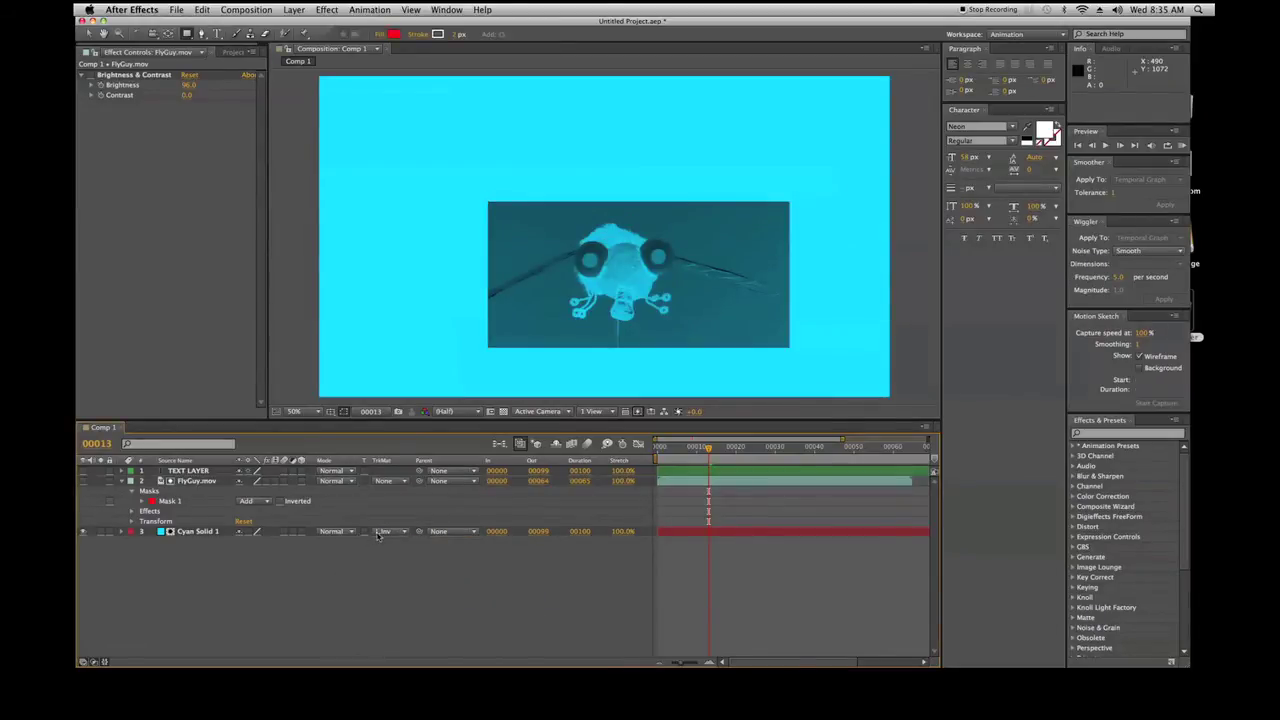
left_click(370, 531)
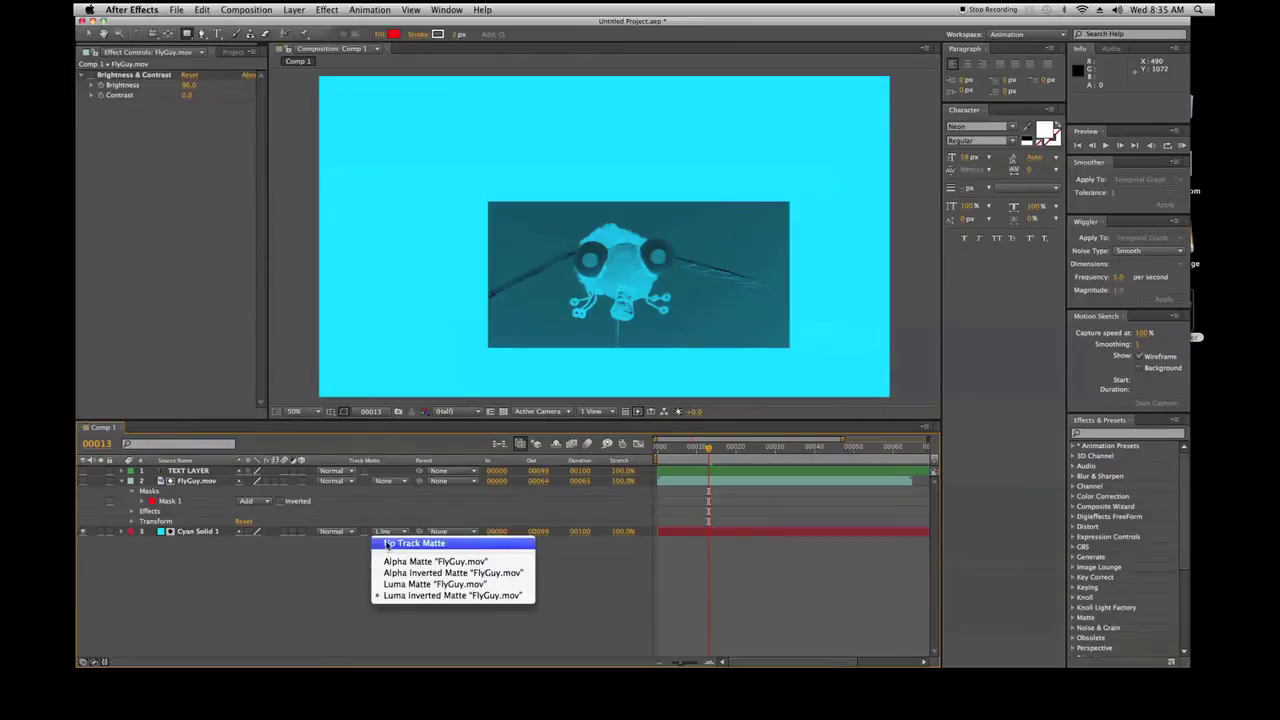
left_click(387, 541)
left_click(84, 481)
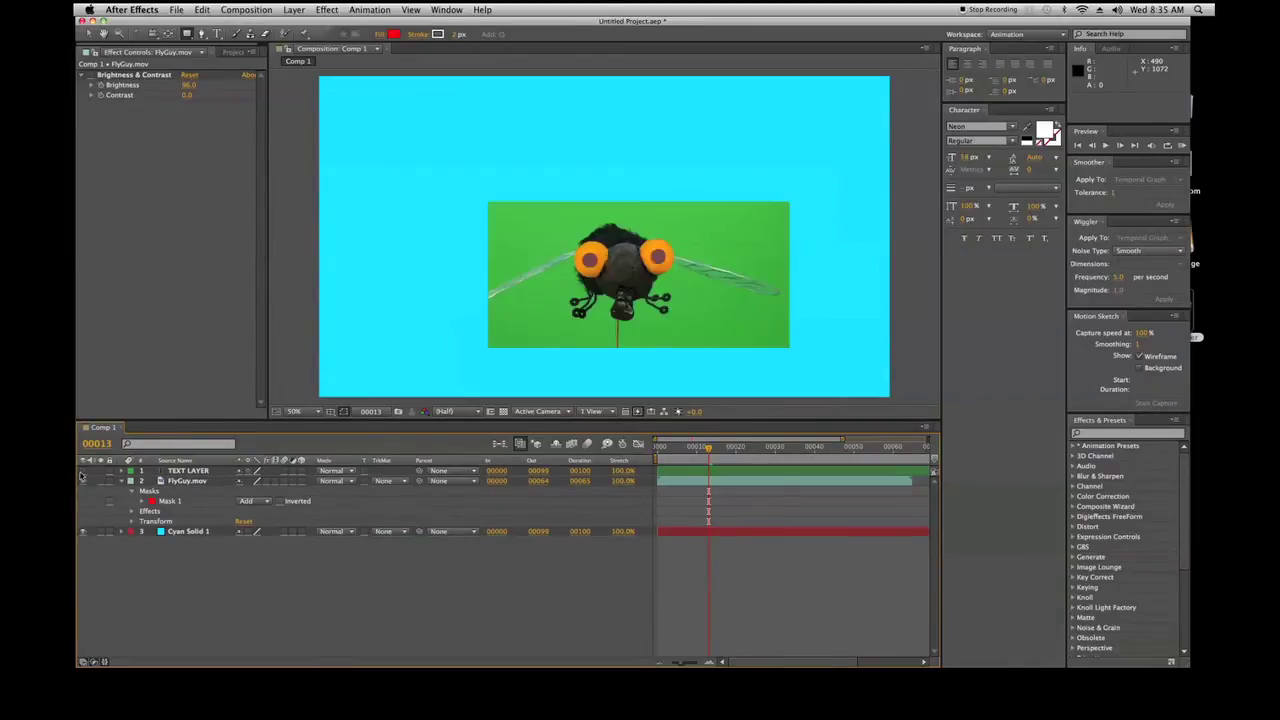
left_click(84, 470)
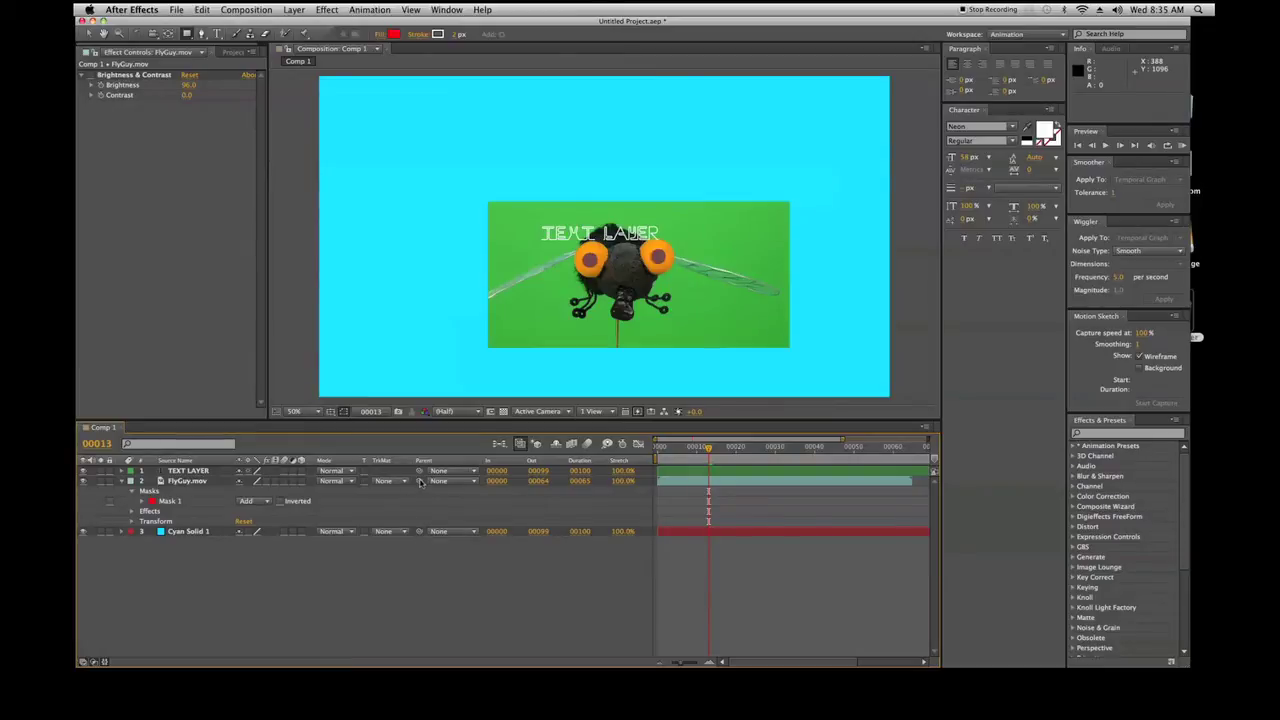
Parent TEXT LAYER to FlyGuy.mov with the pick whip.
left_click_drag(419, 483, 190, 479)
left_click_drag(421, 473, 191, 491)
left_click(475, 473)
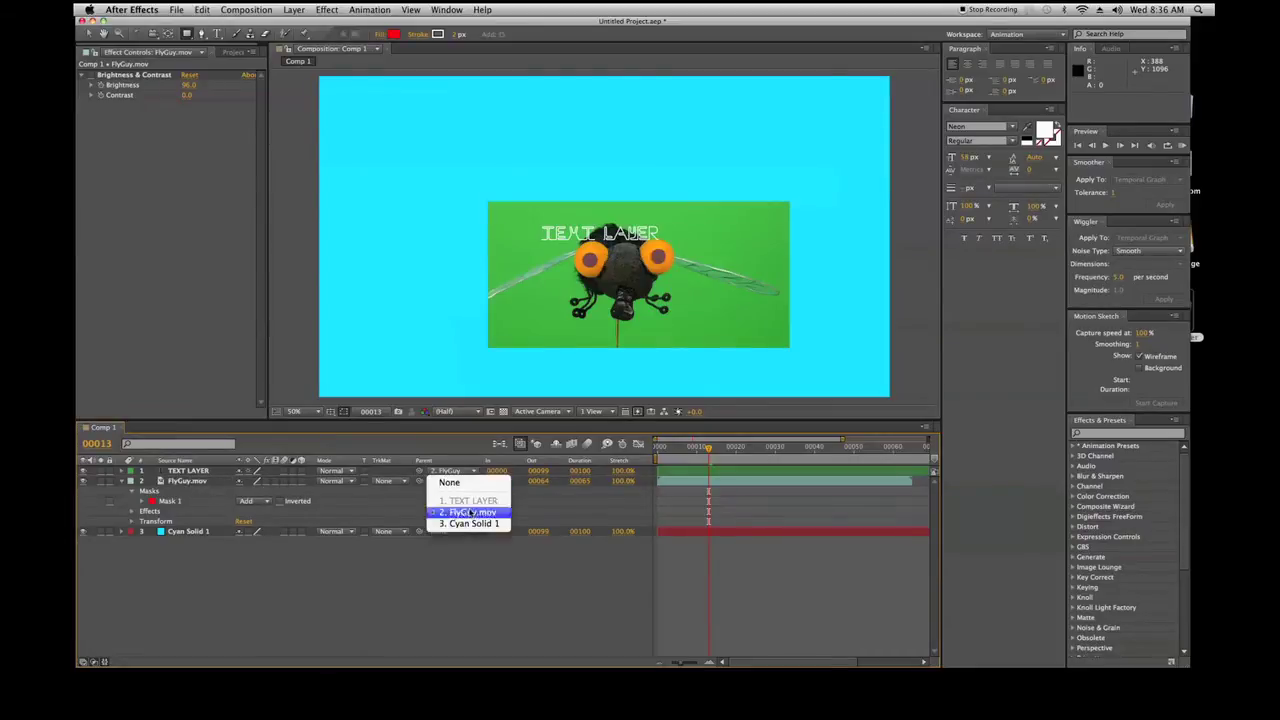
left_click(410, 477)
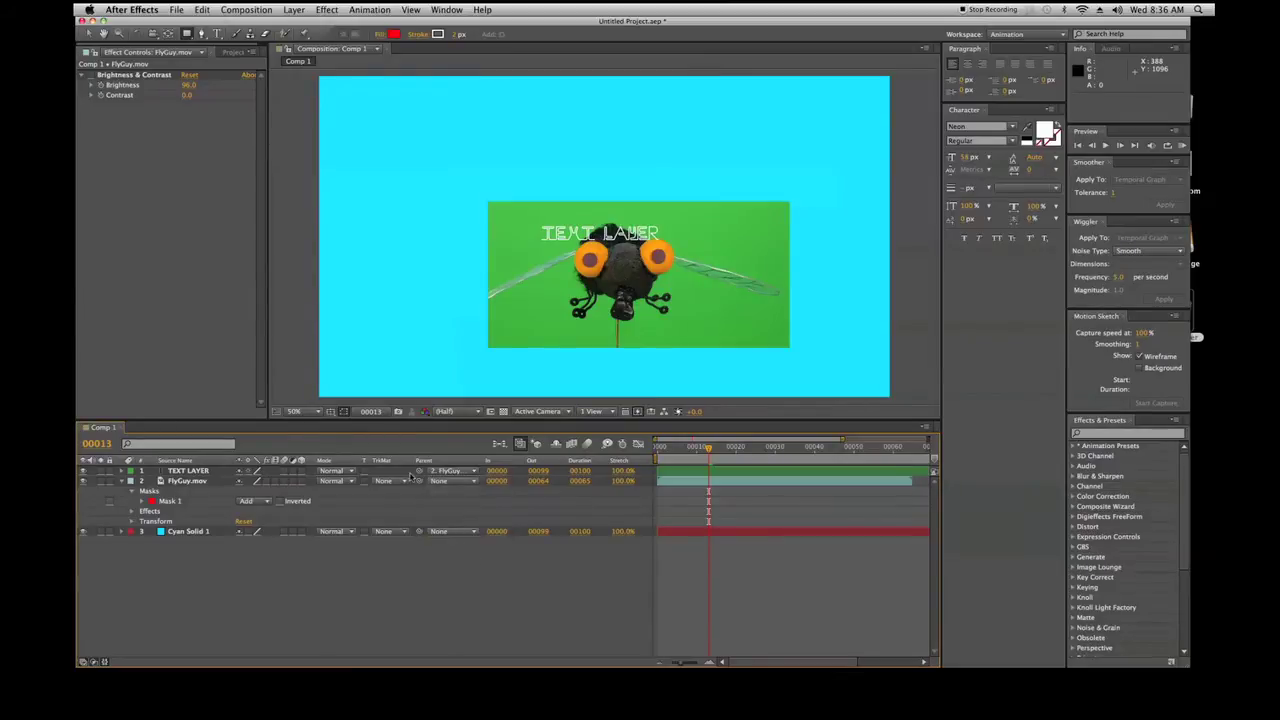
Add and undo a rectangle mask on FlyGuy.mov, then move the clip up and left.
left_click(183, 484)
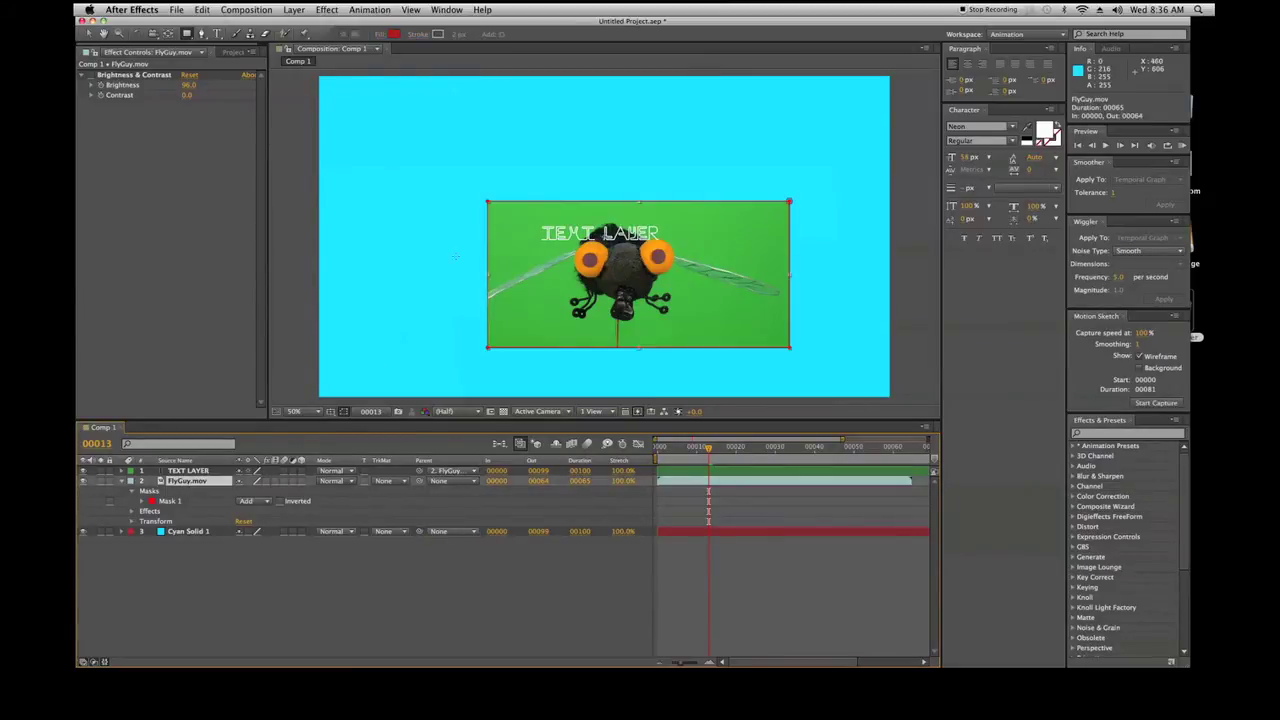
key("super+shift+n")
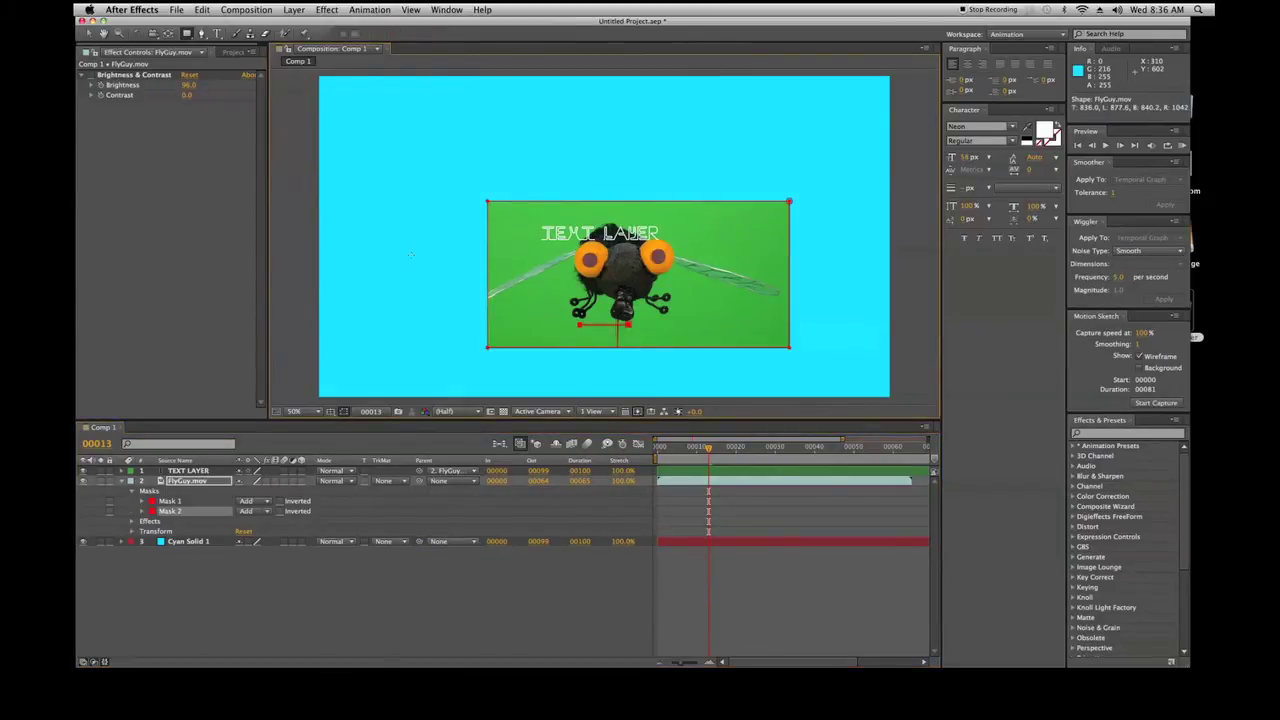
key("super+z")
key("v")
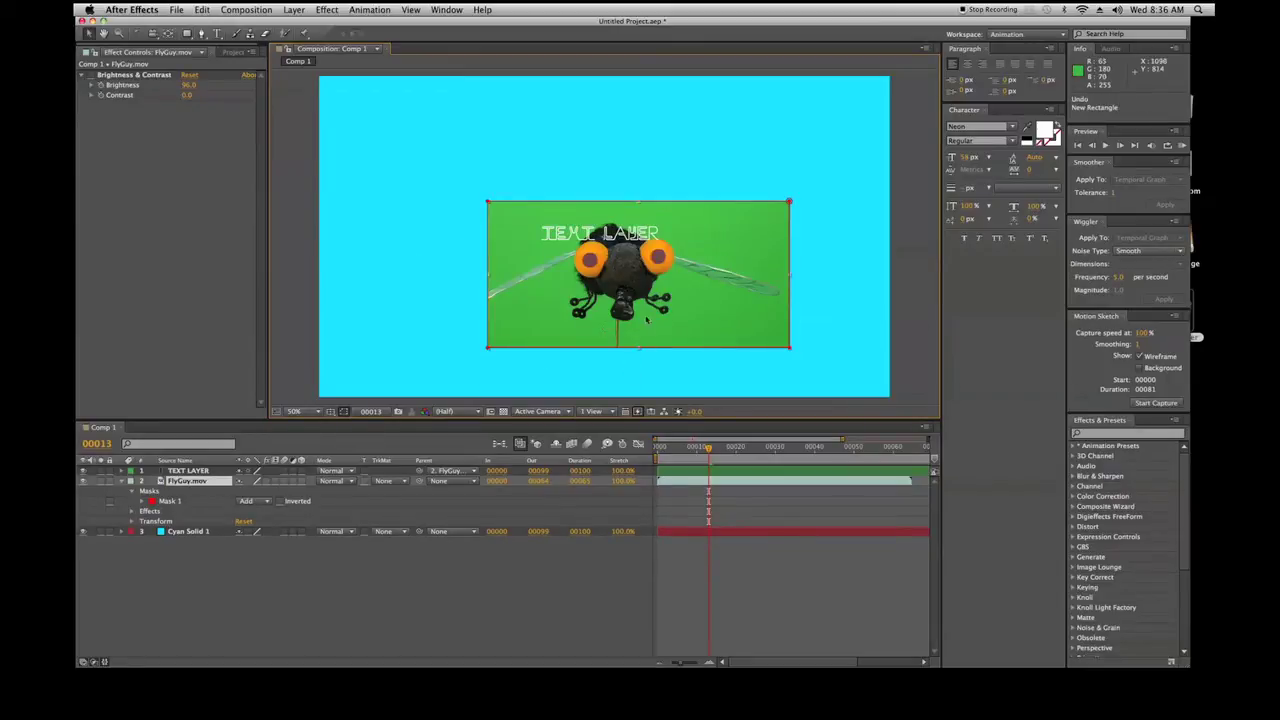
left_click_drag(658, 304, 632, 259)
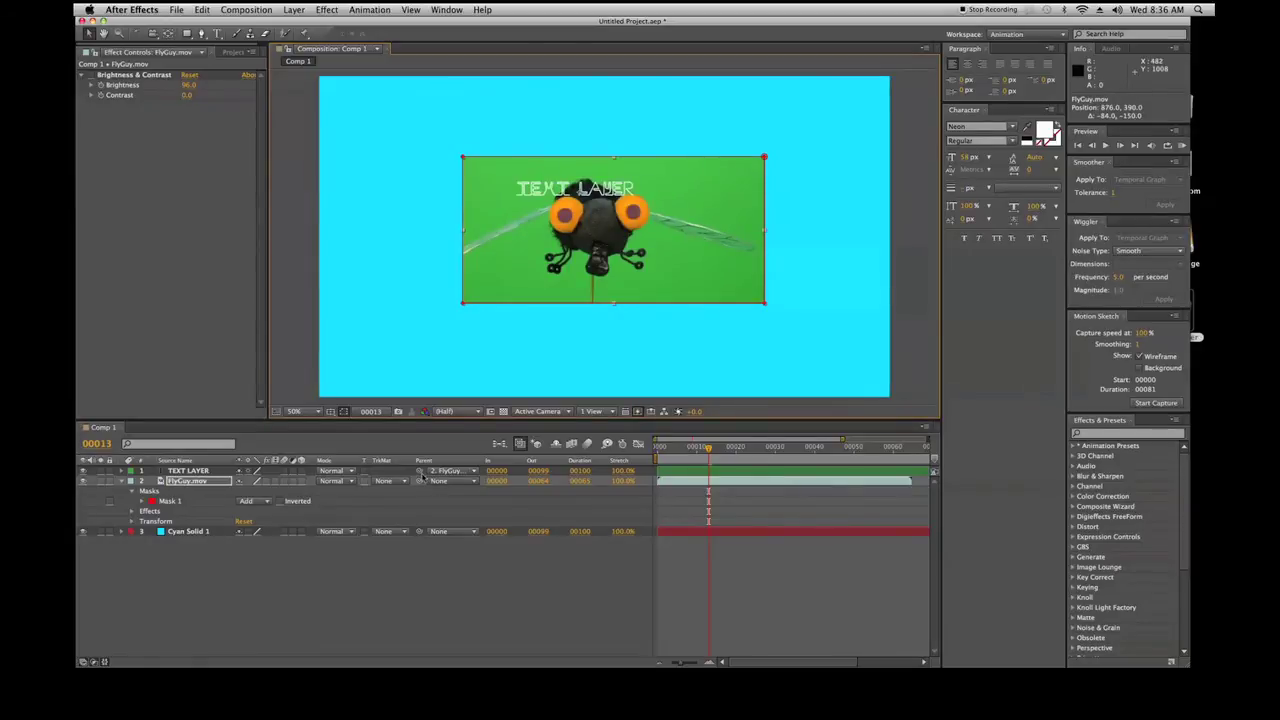
Set TEXT LAYER's parent to None and reposition the fly clip up-left.
left_click(444, 471)
left_click(447, 483)
left_click_drag(745, 268, 728, 294)
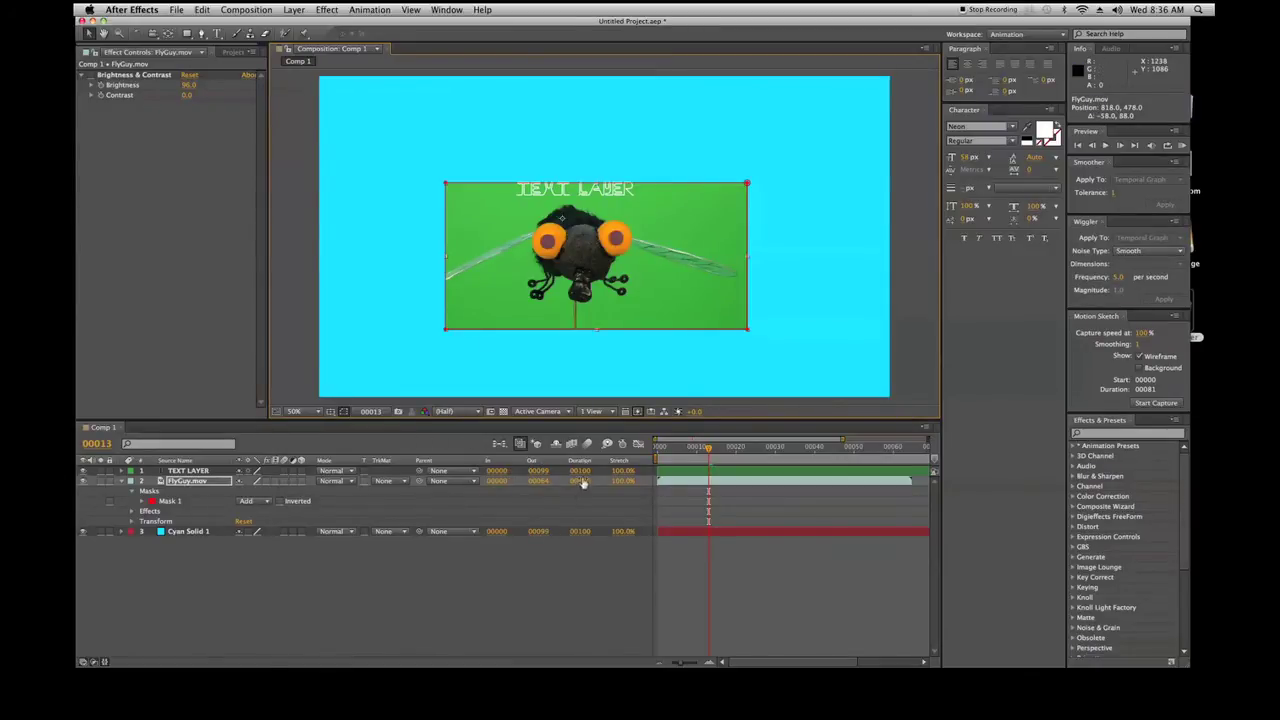
left_click(568, 571)
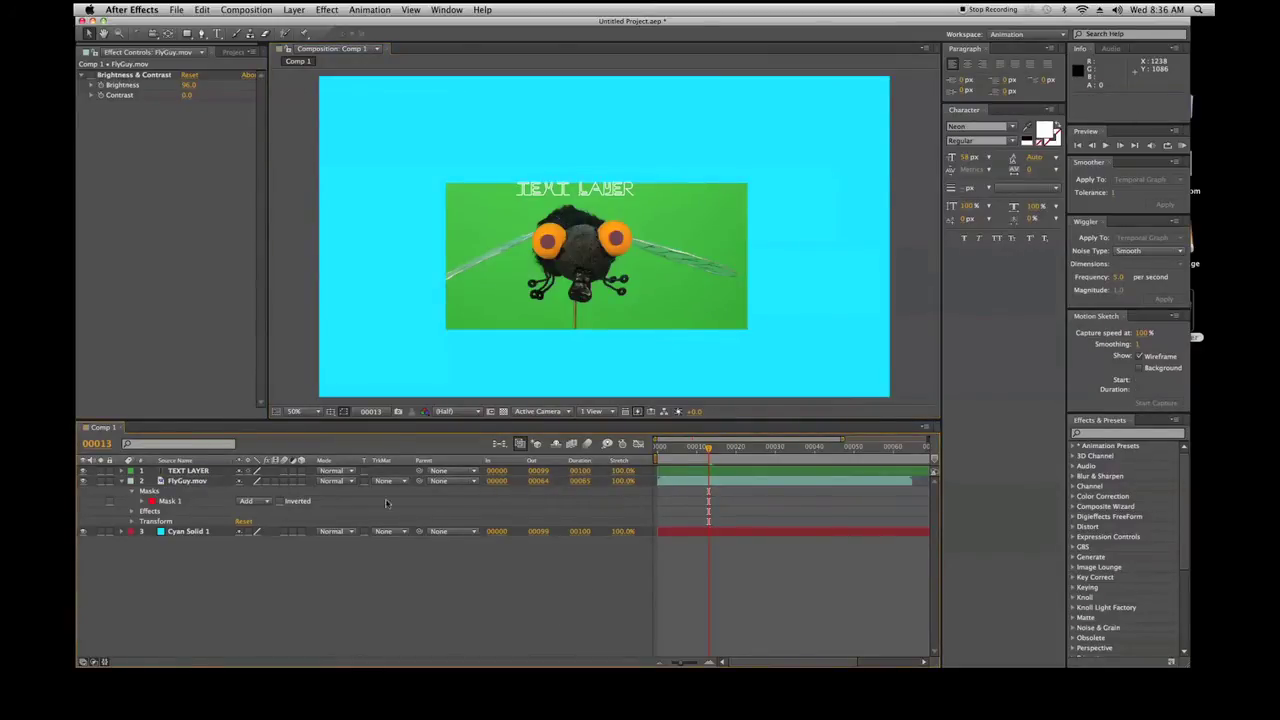
Expand FlyGuy.mov's Masks group to show Mask 1's feather, opacity and expansion.
left_click(131, 492)
left_click(131, 492)
left_click(150, 494)
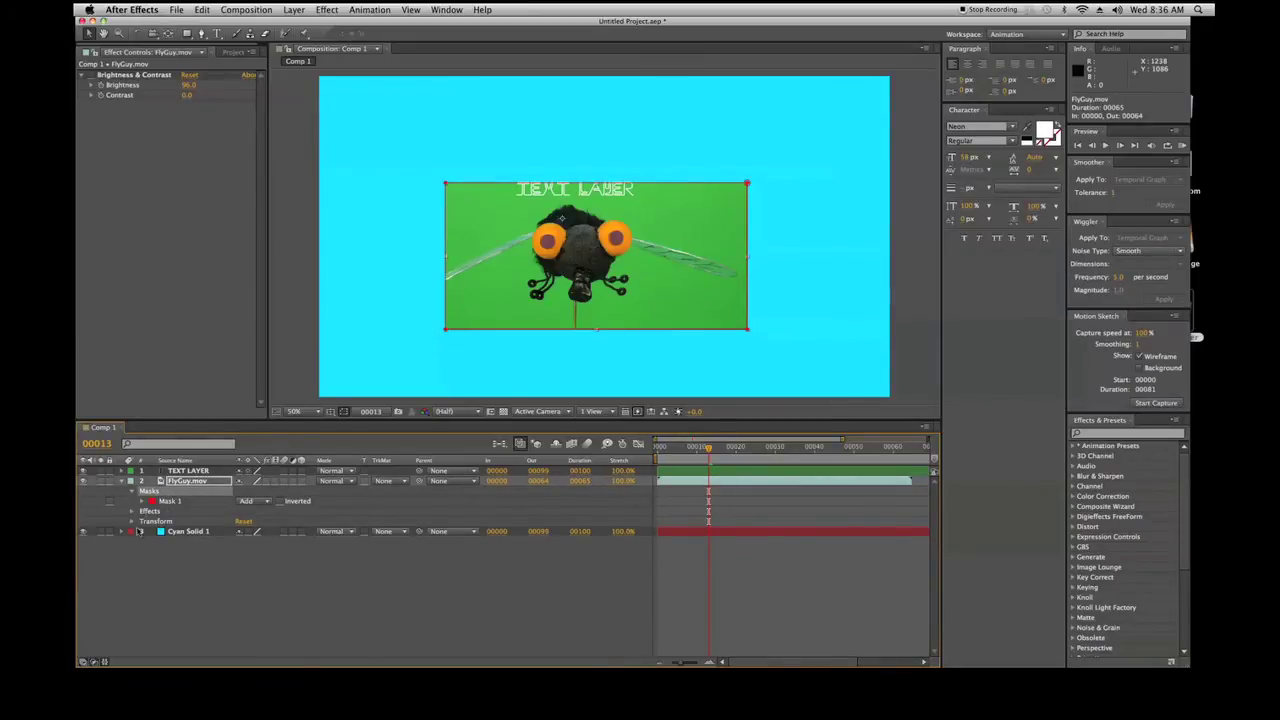
left_click(141, 501)
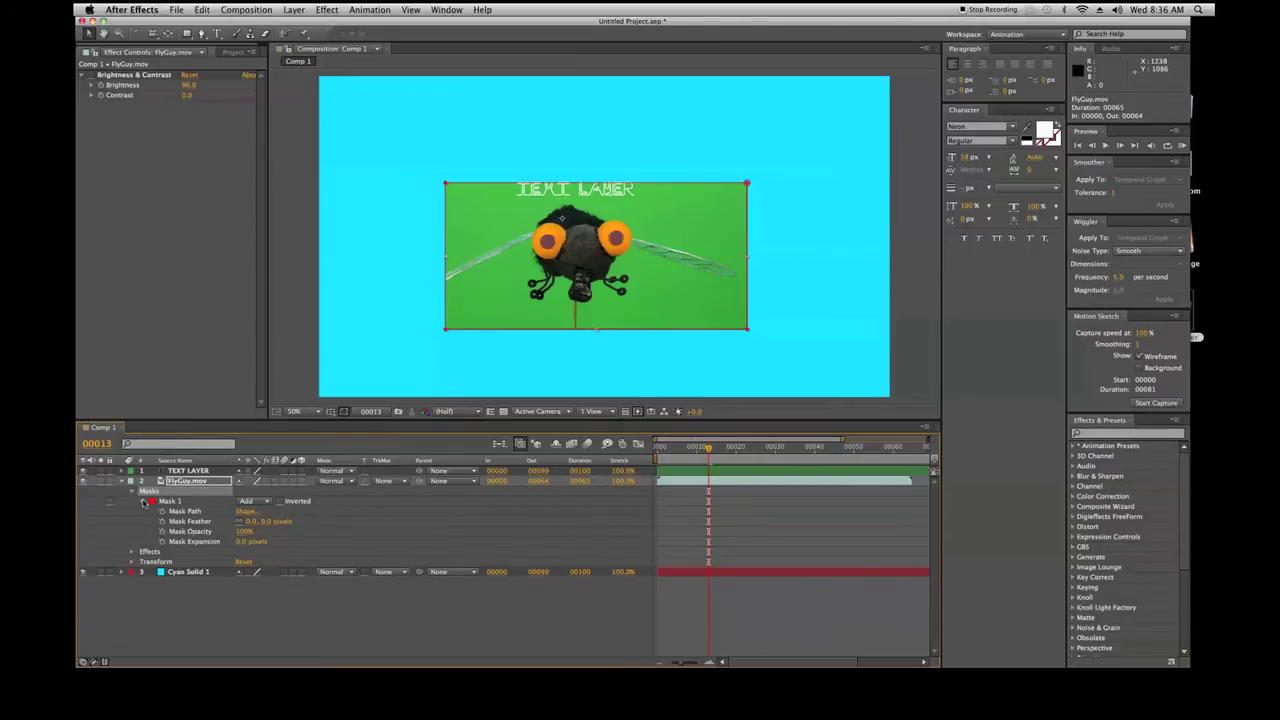
Collapse Mask 1, open FlyGuy.mov's Brightness & Contrast effect and Transform, and select Anchor Point.
left_click(143, 502)
left_click(131, 512)
left_click(131, 512)
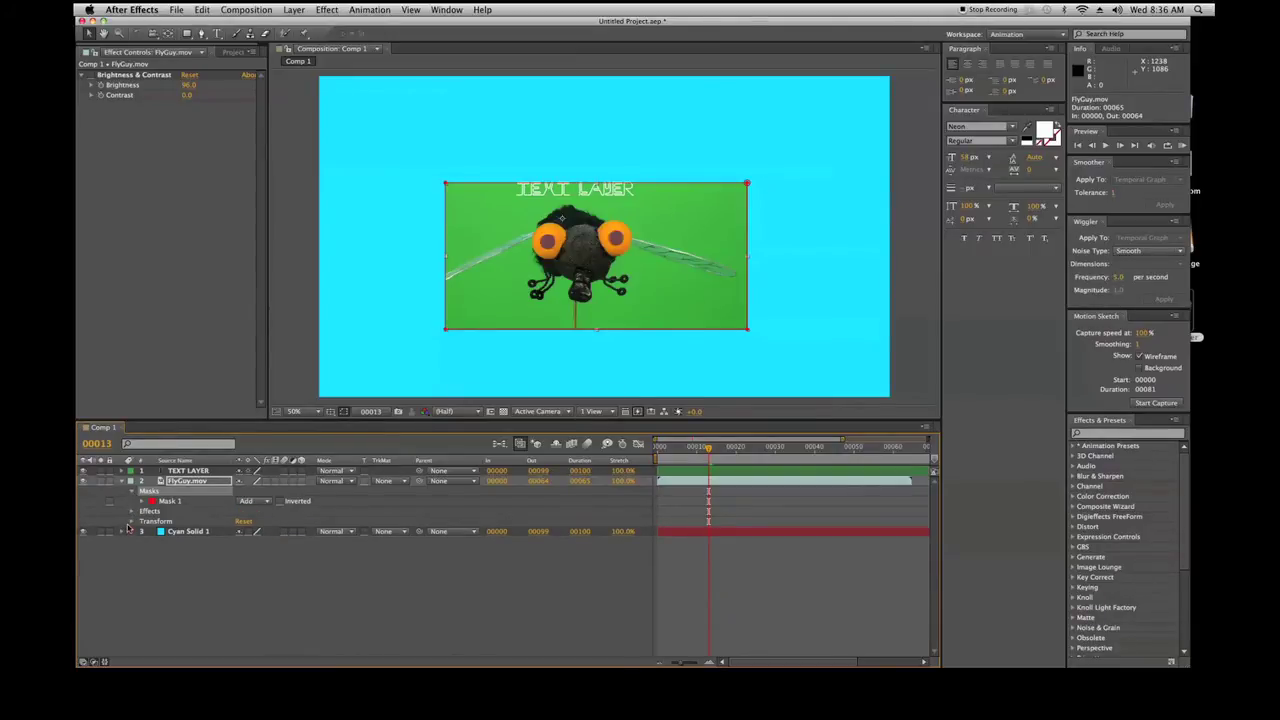
left_click(131, 512)
left_click(131, 512)
left_click(131, 512)
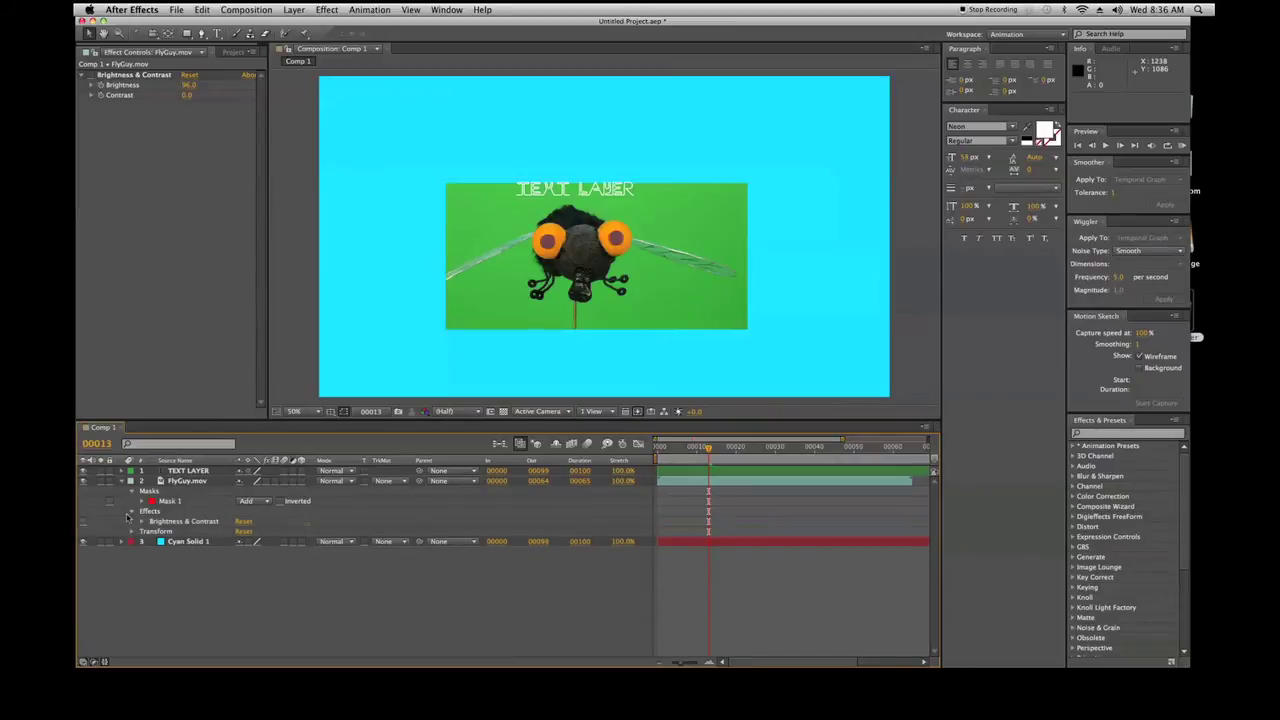
left_click(149, 511)
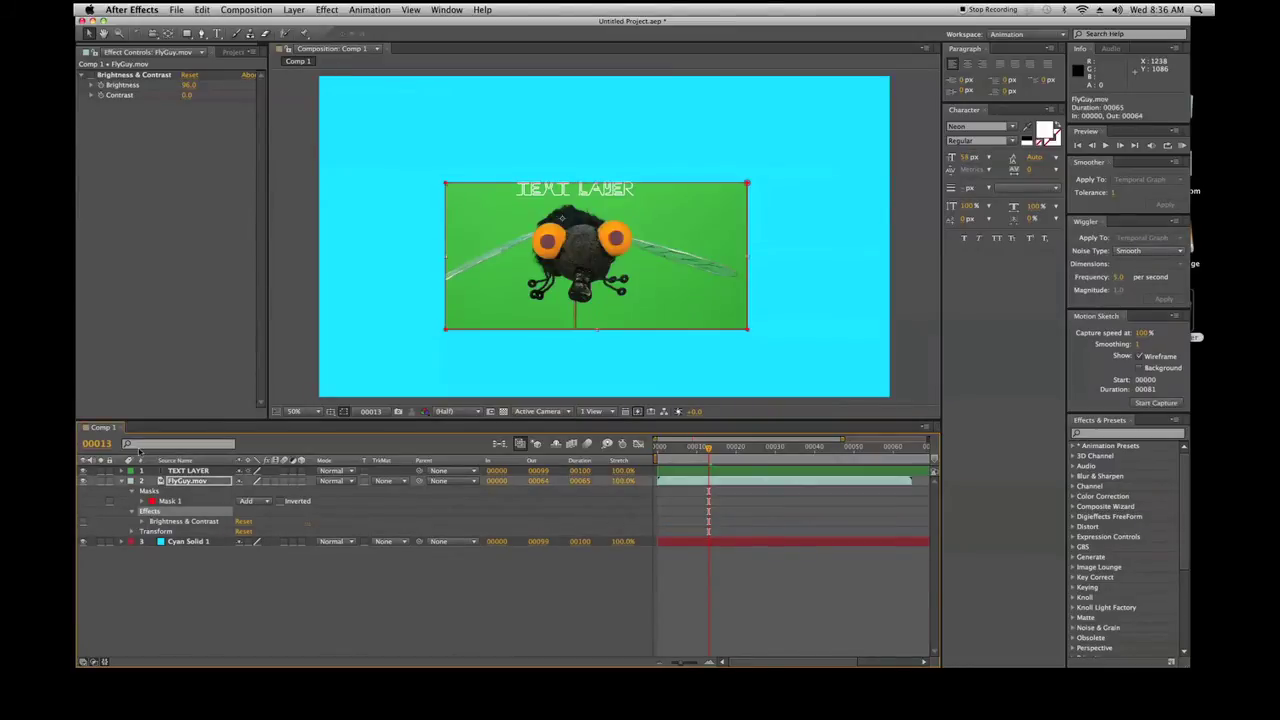
left_click(131, 532)
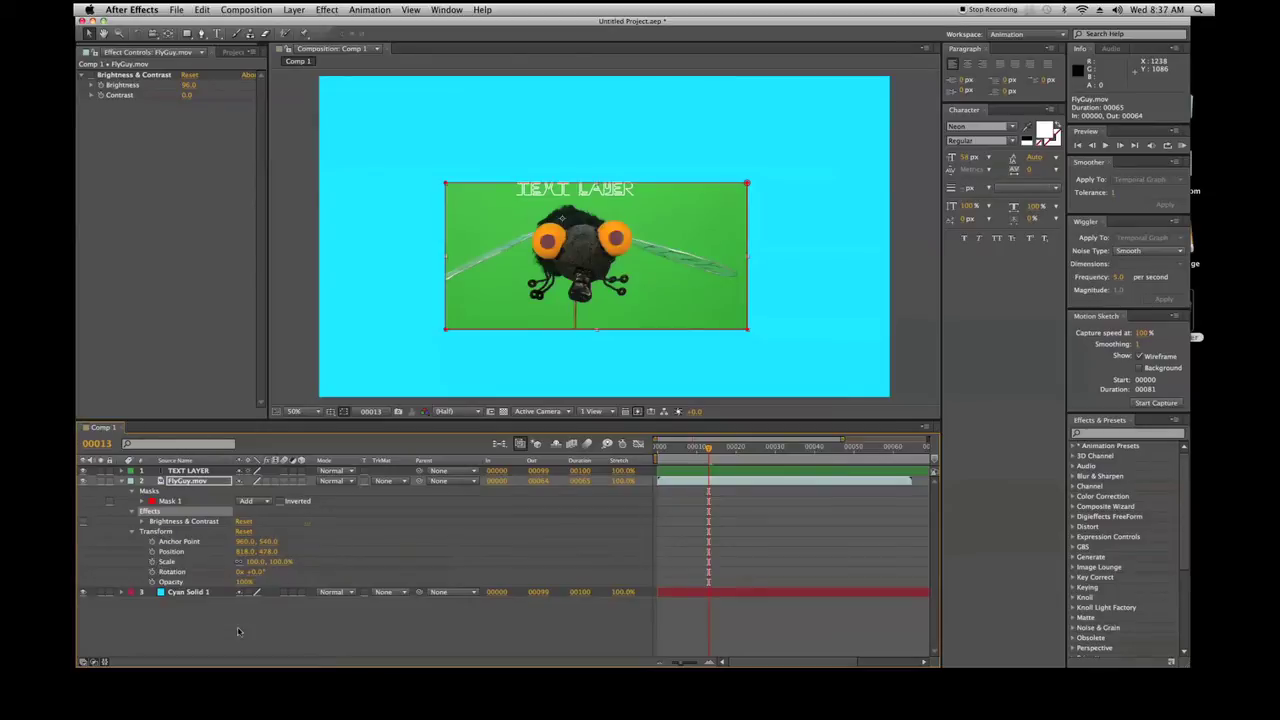
left_click(178, 542)
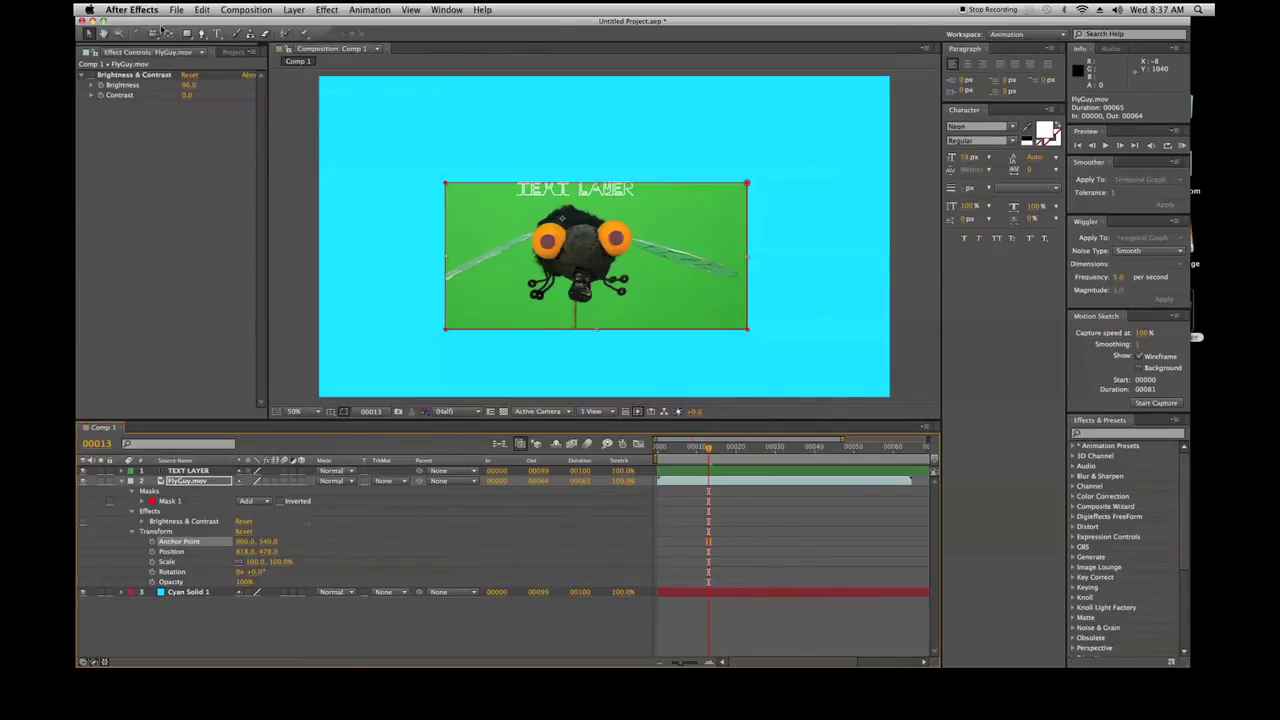
Move the fly clip's anchor and rotate it, then undo back to level with TEXT LAYER parented.
key("y")
left_click_drag(566, 228, 549, 248)
key("w")
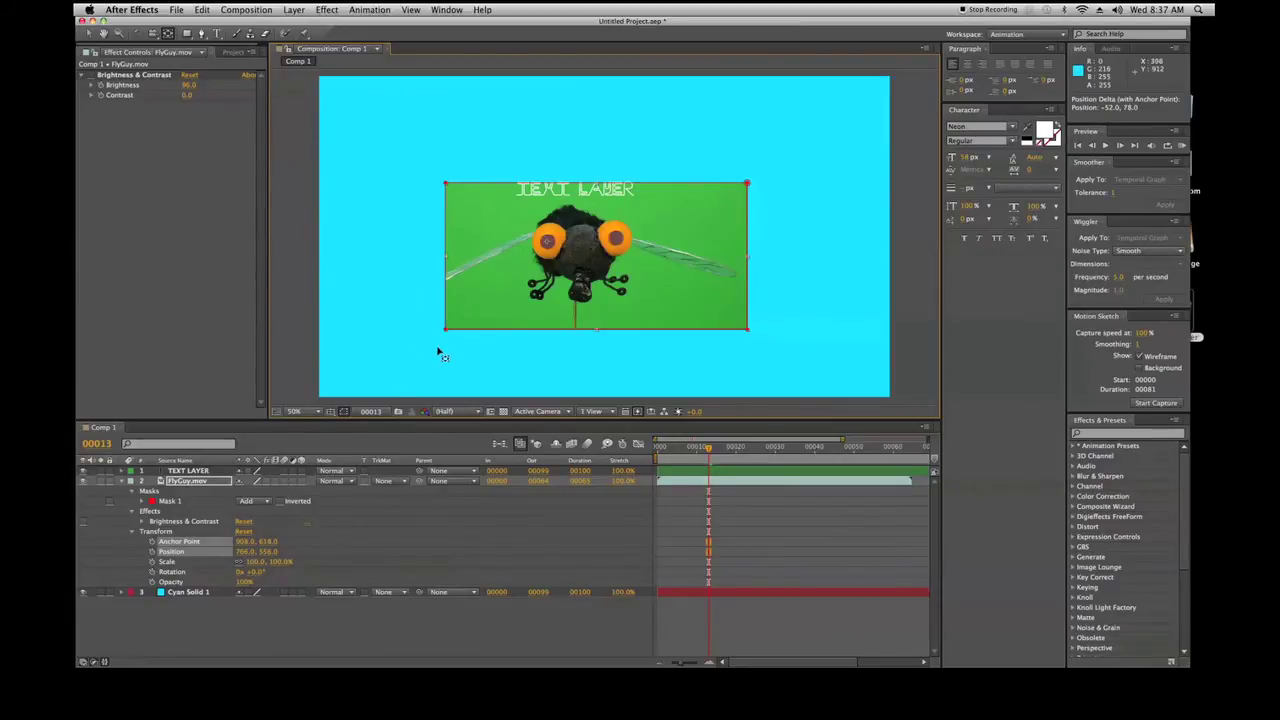
left_click_drag(508, 410, 497, 328)
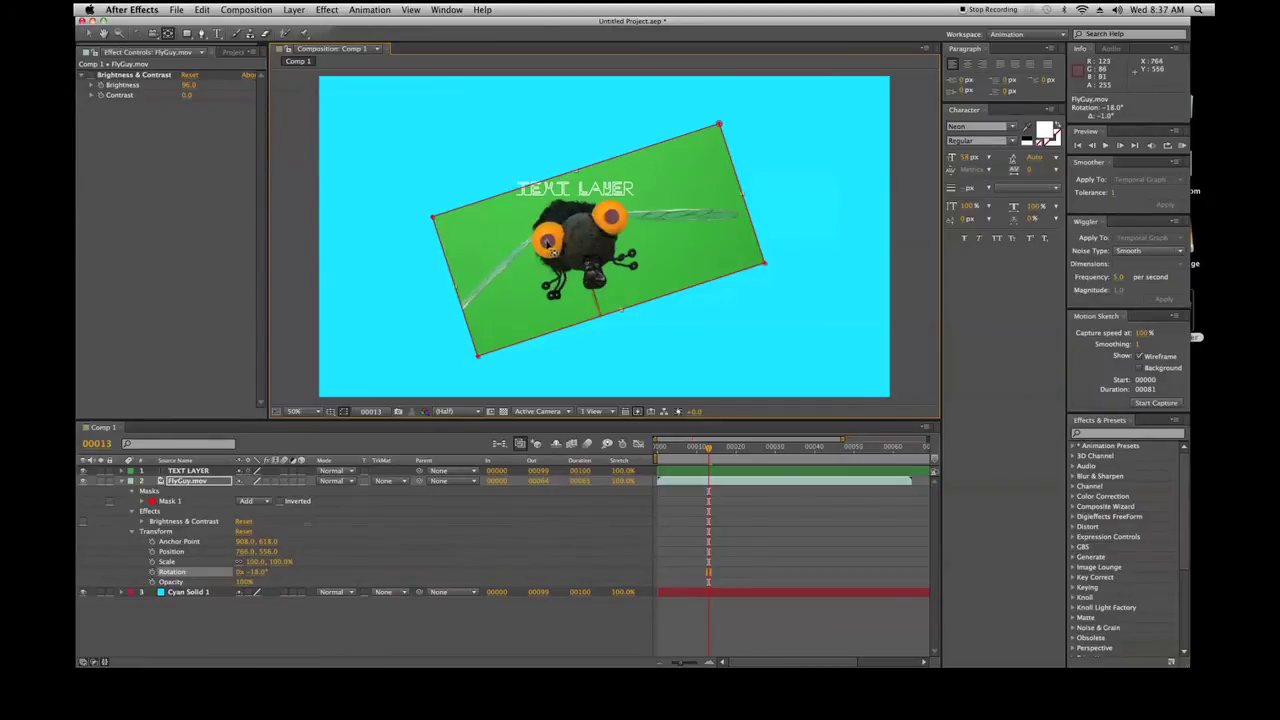
left_click_drag(481, 212, 499, 217)
key("super+z")
key("super+z")
key("super+z")
key("super+z")
key("super+z")
key("super+z")
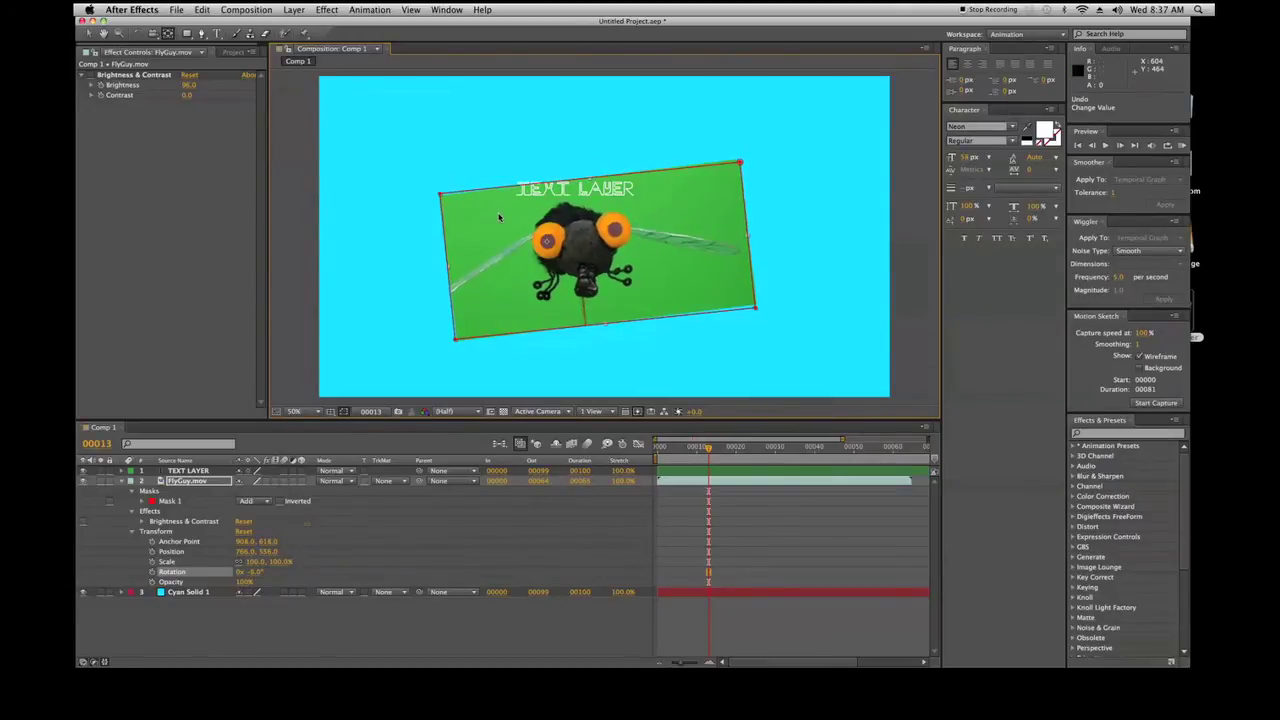
key("super+z")
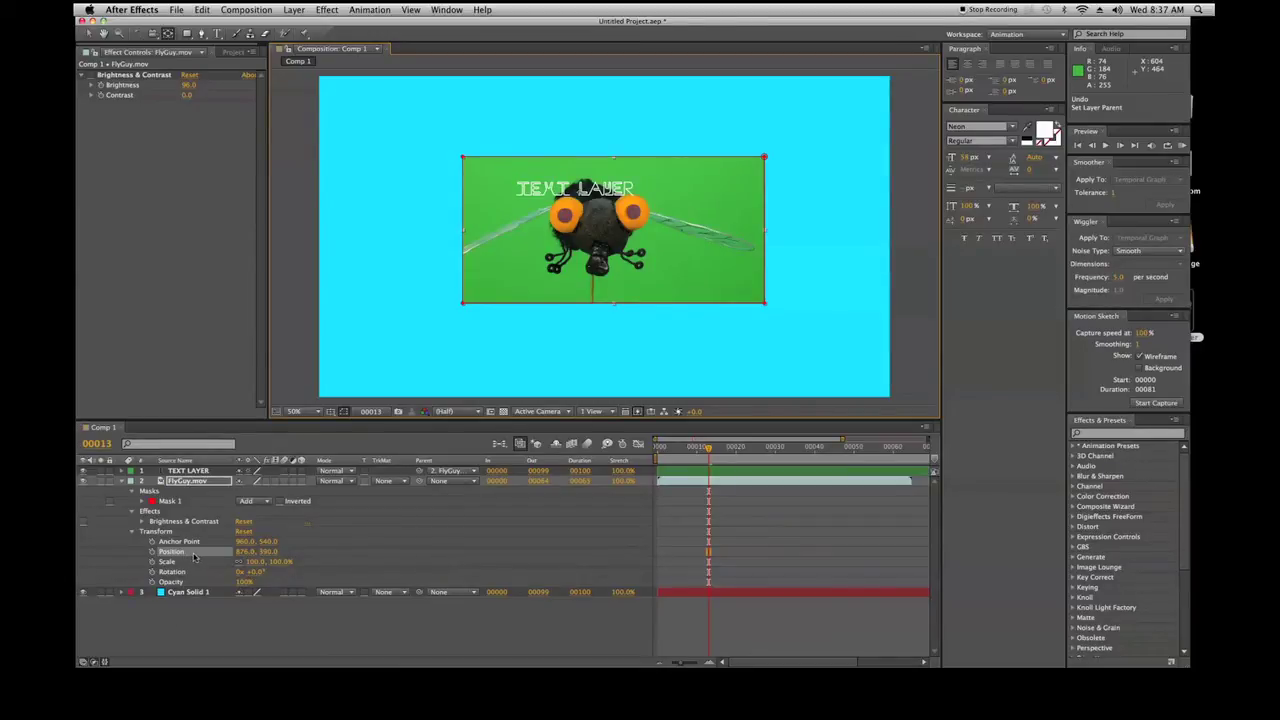
Move the fly clip left, try scaling, width-stretching and -33° rotation, then undo to level at full opacity.
key("v")
left_click_drag(576, 240, 521, 237)
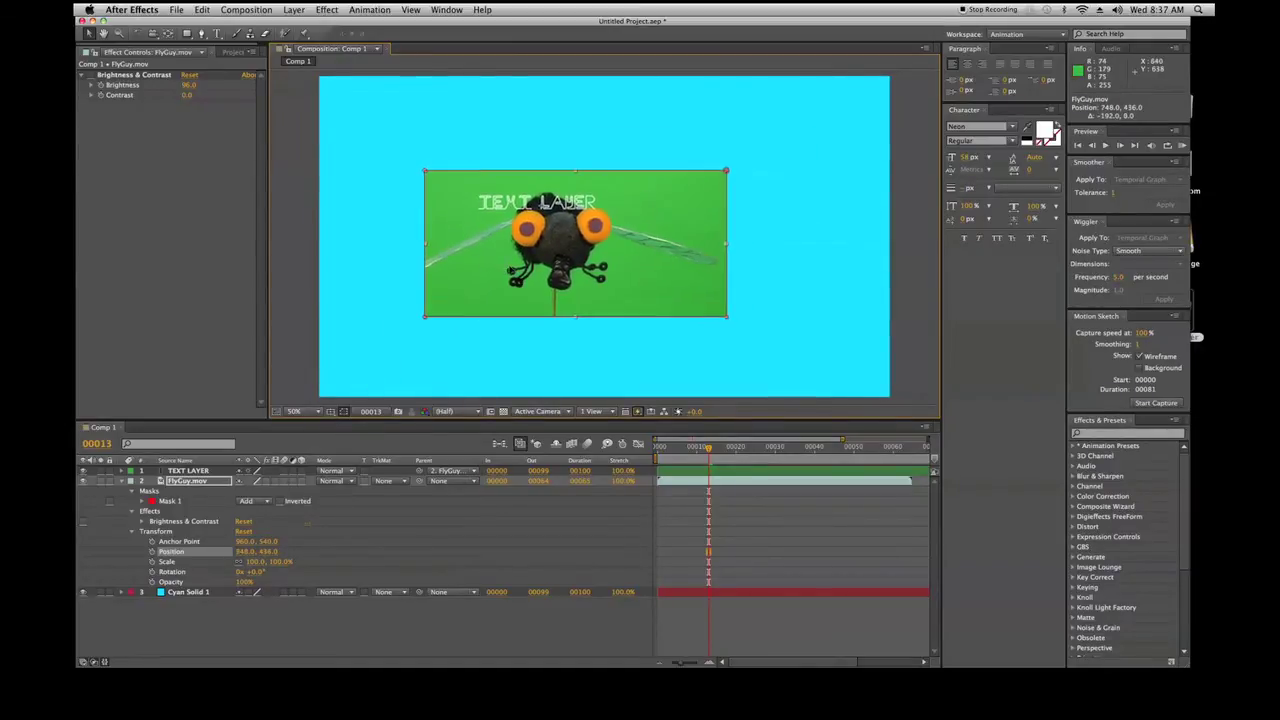
mouse_move(262, 562)
left_mouse_down()
mouse_move(312, 563)
mouse_move(236, 563)
mouse_move(258, 563)
left_mouse_up()
left_click(240, 564)
key("super+z")
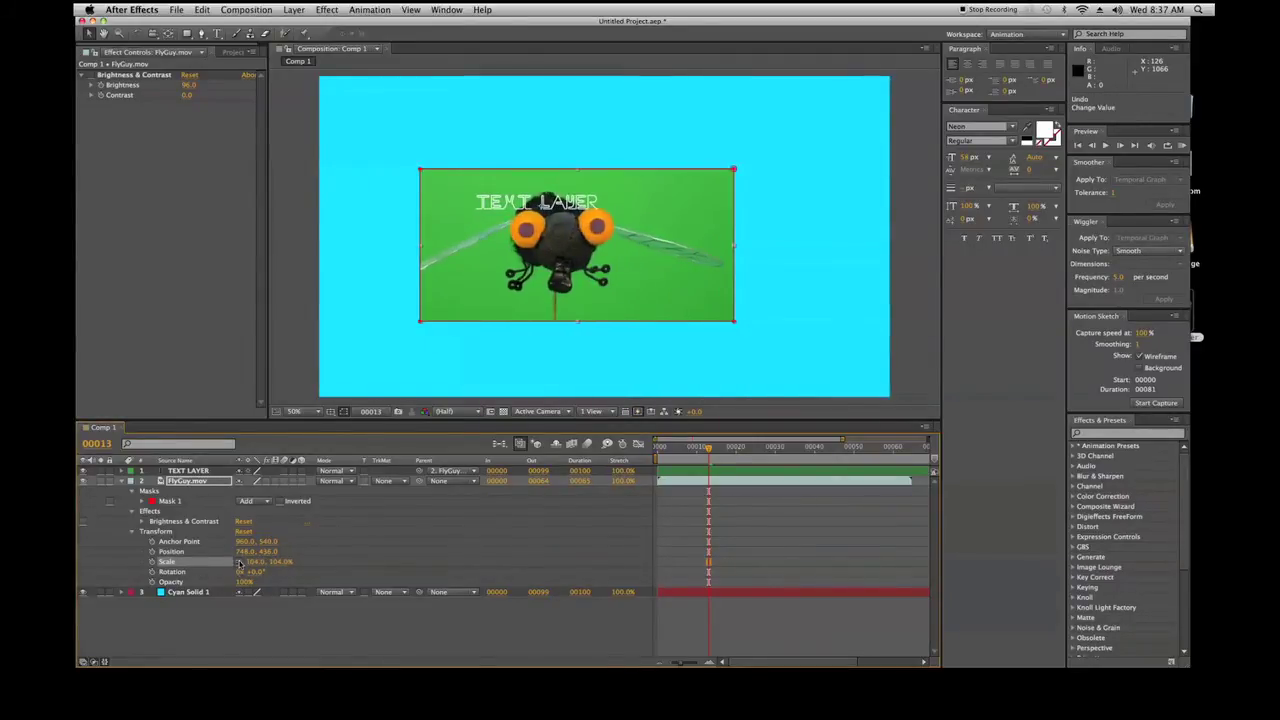
left_click_drag(250, 572, 185, 582)
key("super+z")
key("super+z")
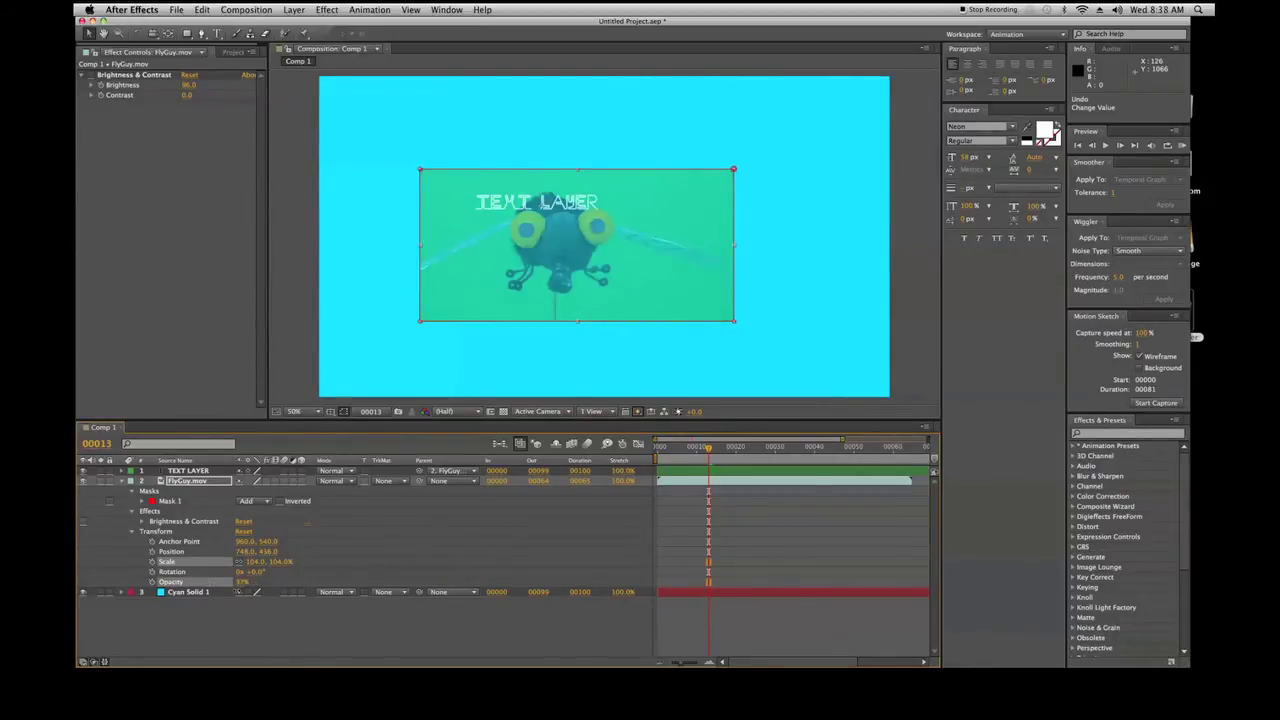
key("super+z")
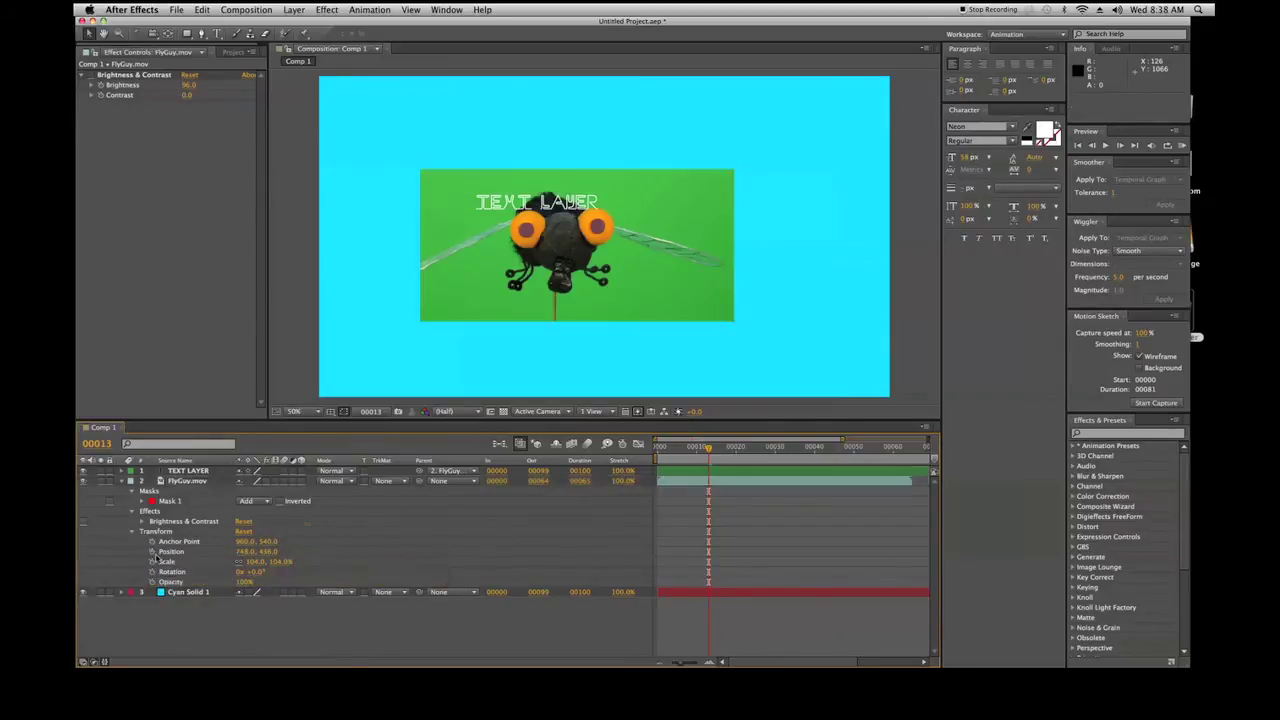
Keyframe FlyGuy.mov's Position from 1200, 362 to 604, 434 at frame 42.
left_click(152, 552)
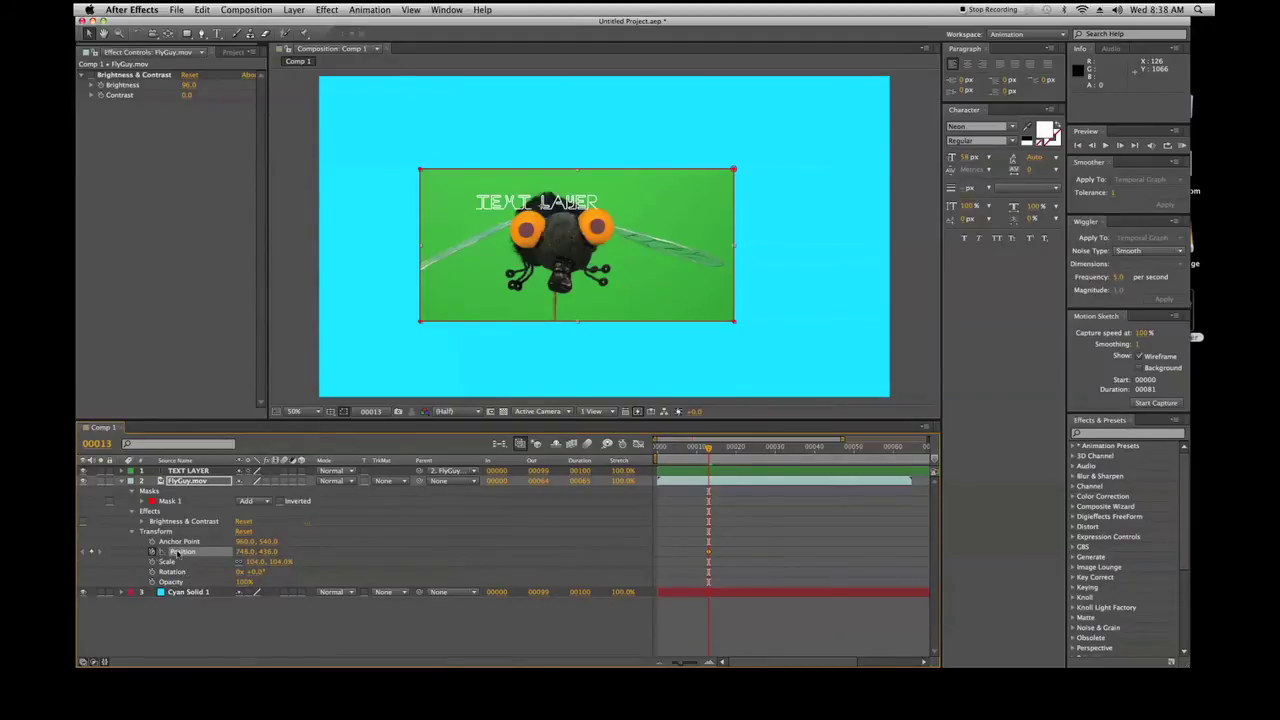
left_click_drag(600, 280, 734, 258)
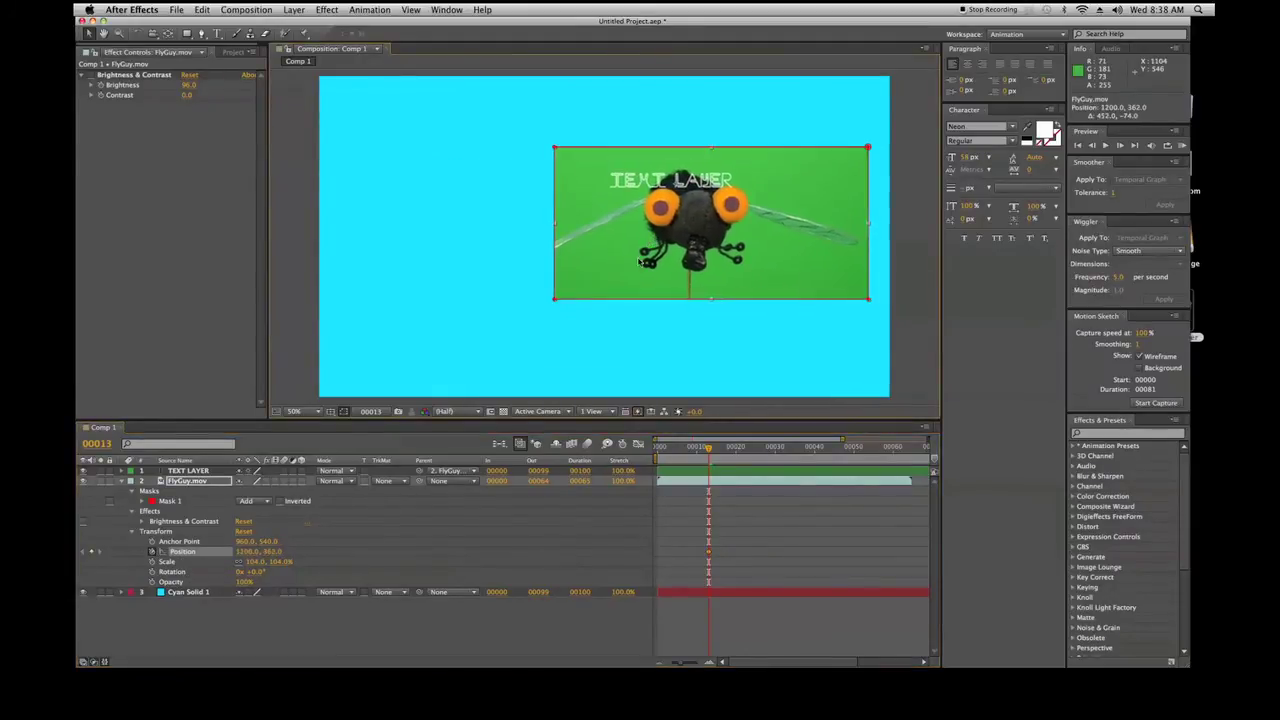
left_click(822, 451)
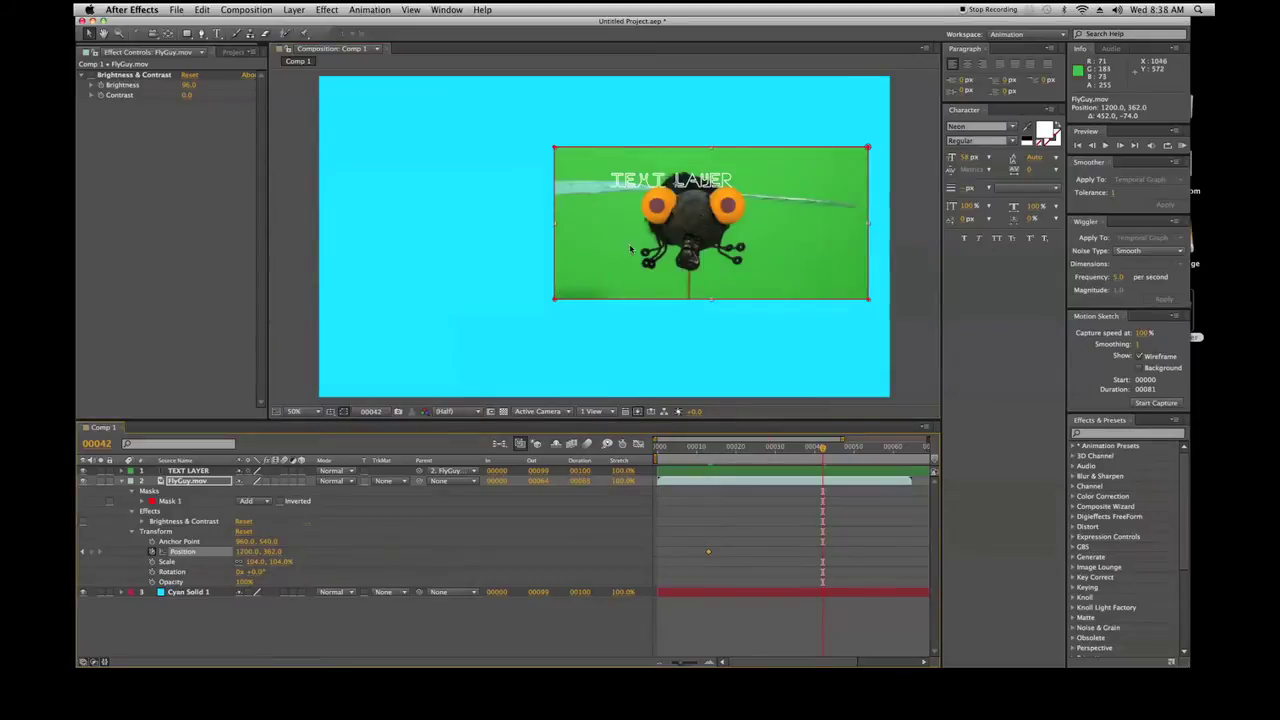
left_click_drag(700, 250, 522, 272)
key("j")
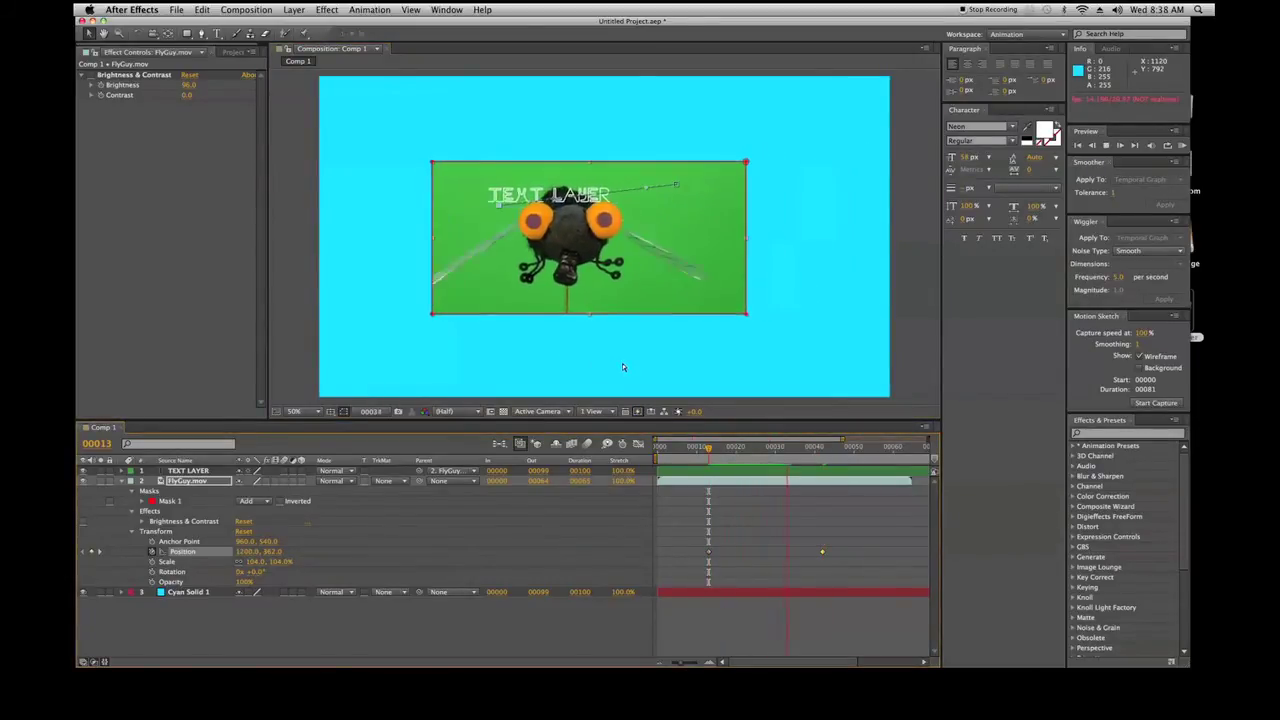
left_click(139, 637)
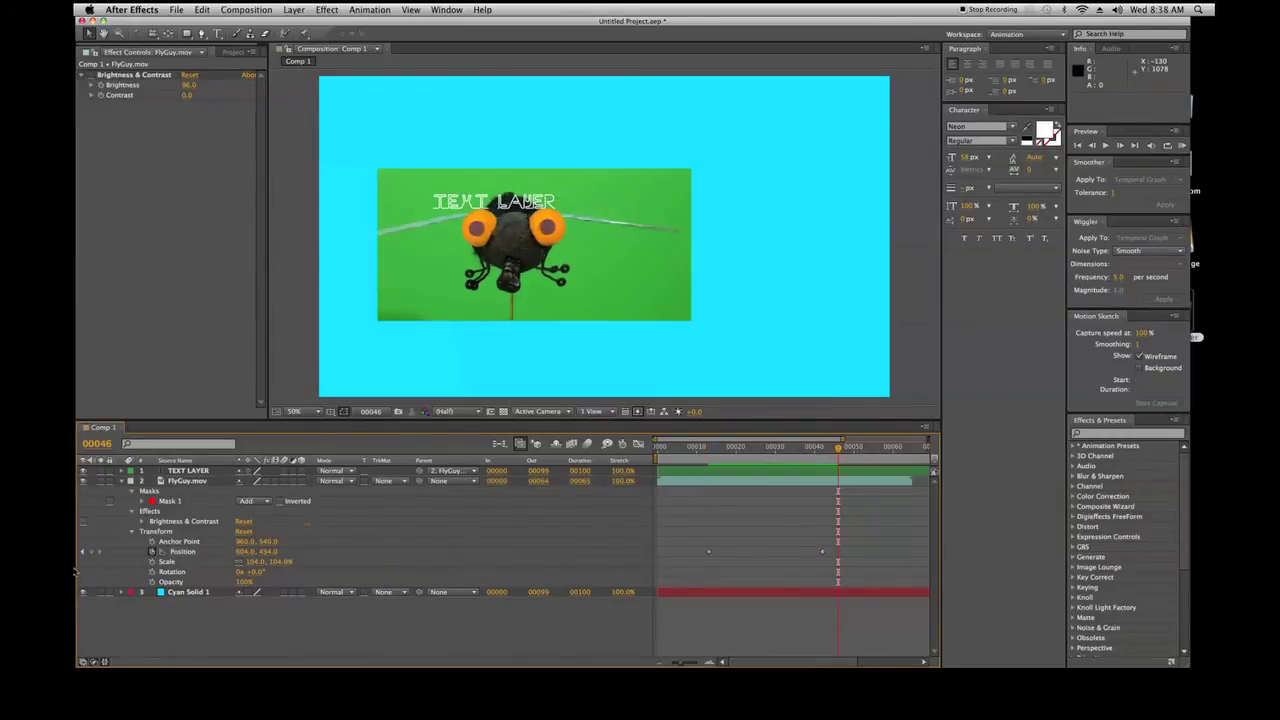
Jump to frame 30 by entering 30 in the Current Time display.
left_click(96, 444)
right_click(100, 444)
key("Escape")
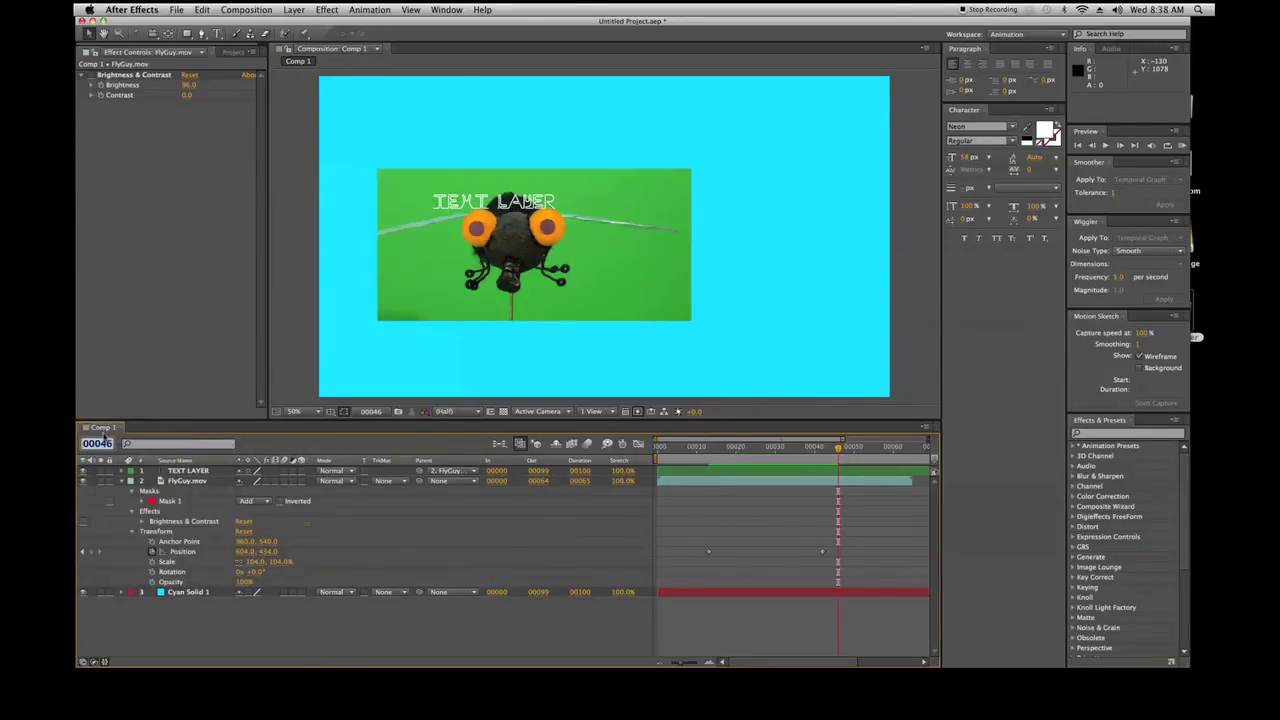
key("Return")
type("30")
key("Return")
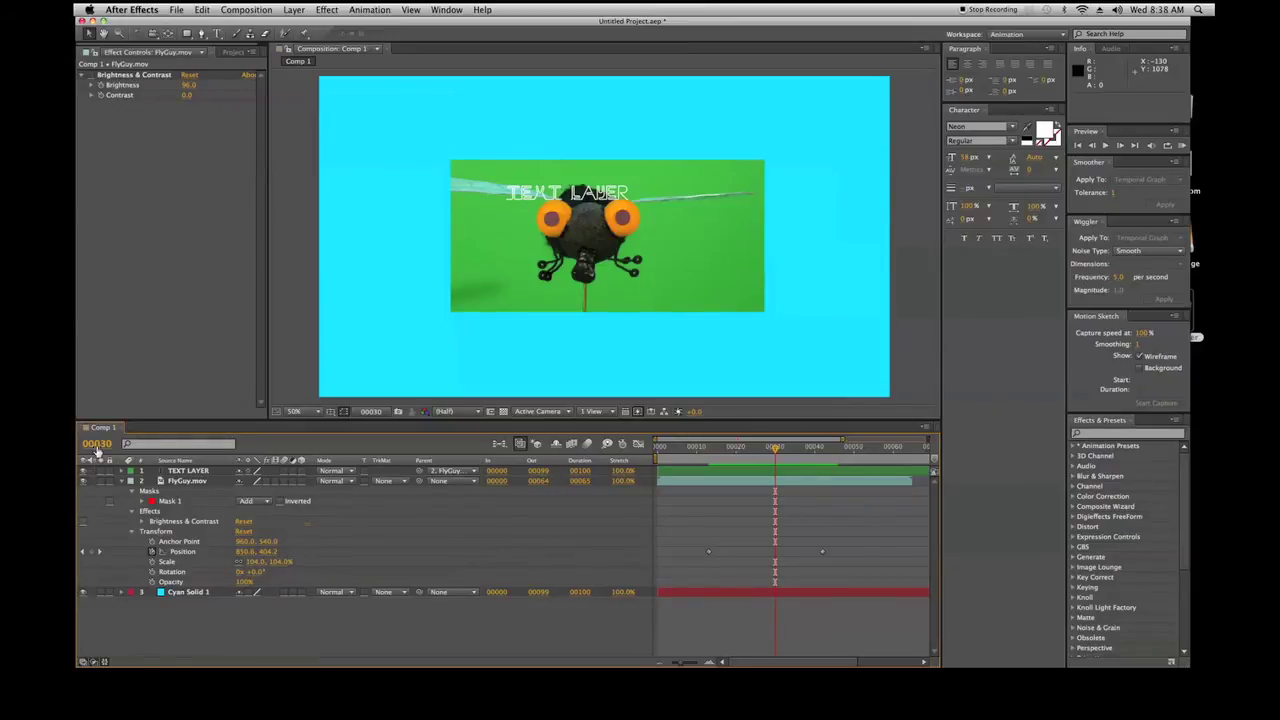
Cycle the time display through feet+frames and timecode, ending on frame count.
left_click(97, 447, "super")
left_click(100, 447, "super")
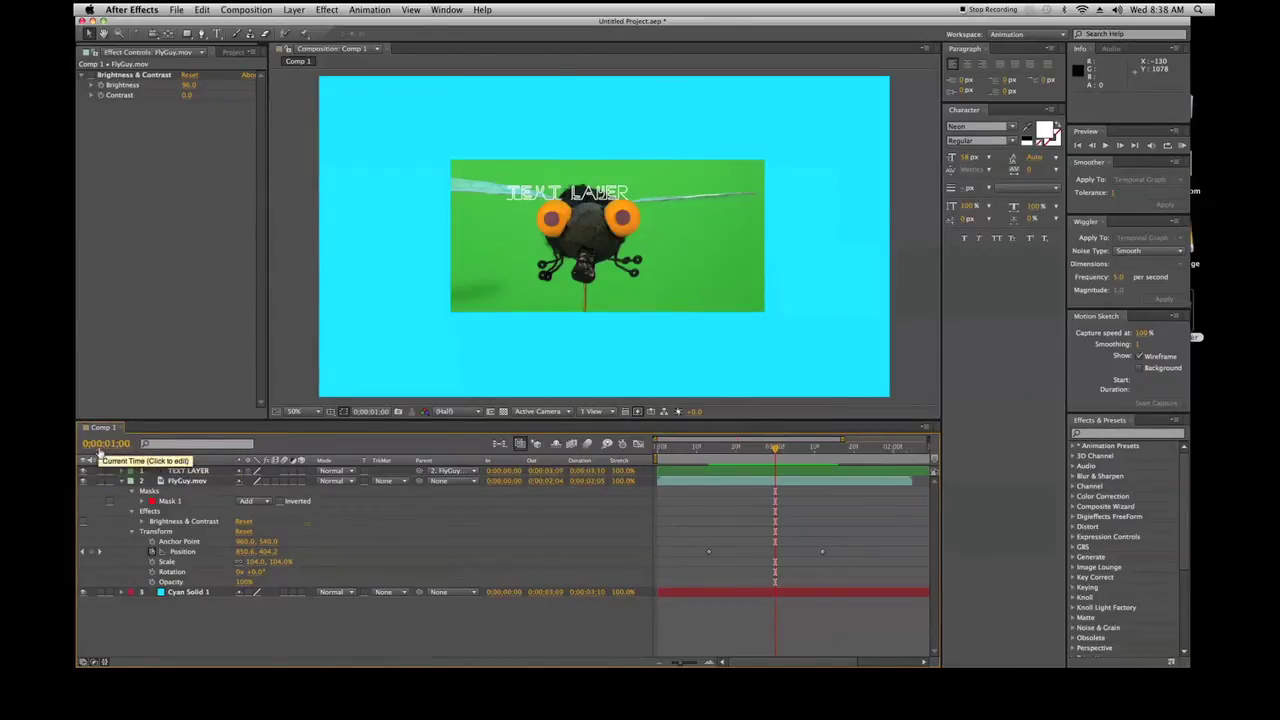
left_click(100, 447, "super")
left_click(101, 447, "super")
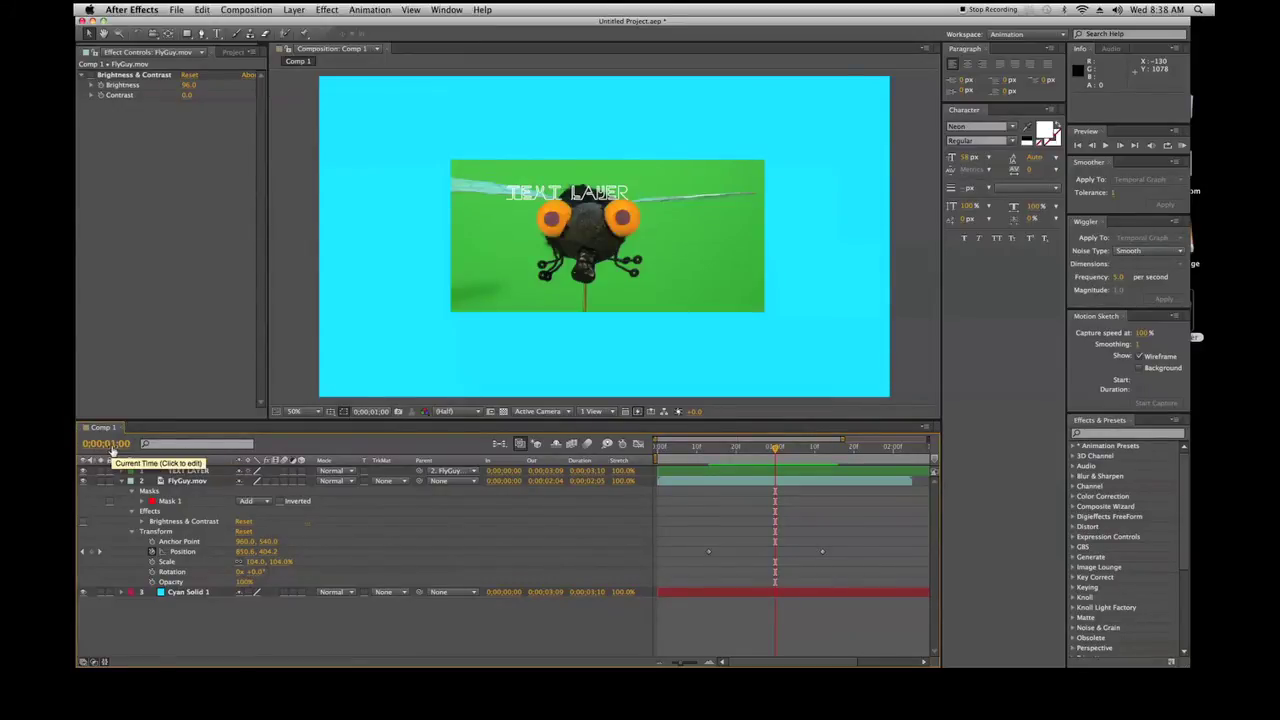
left_click(108, 449, "super")
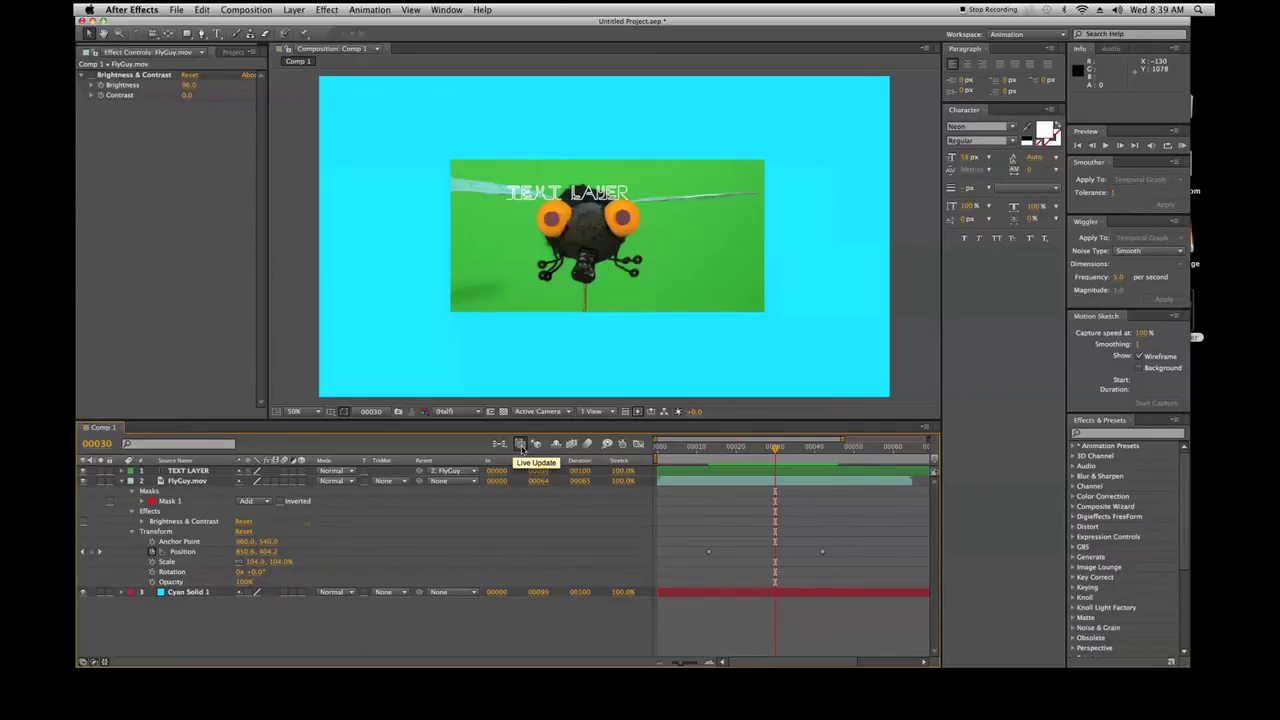
left_click(521, 445)
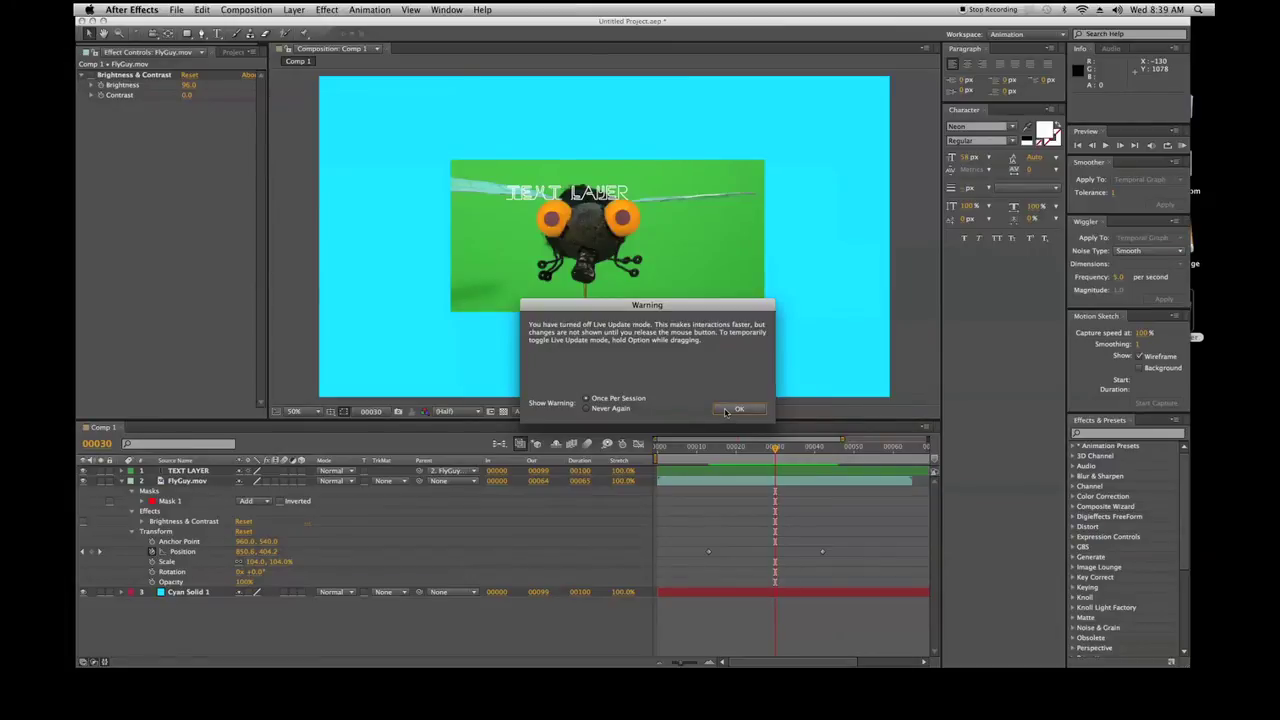
left_click(733, 410)
left_click(520, 444)
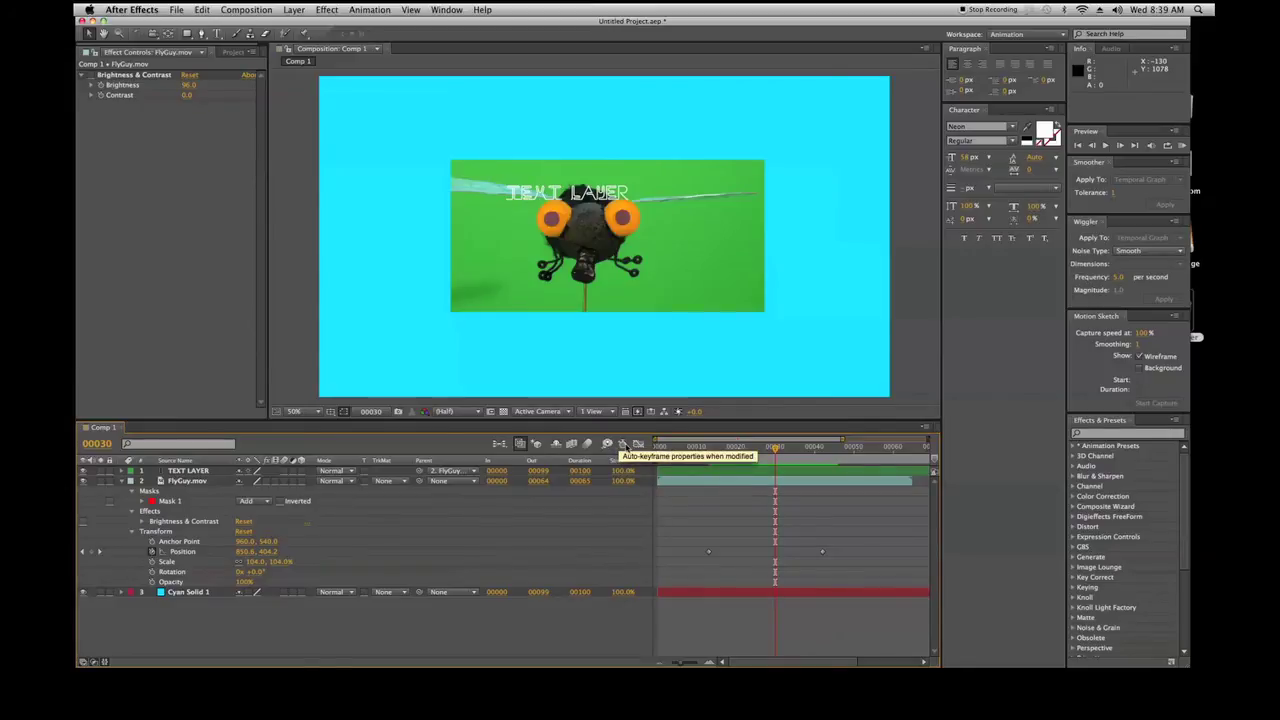
Toggle the Graph Editor on and off with FlyGuy.mov selected.
left_click(638, 445)
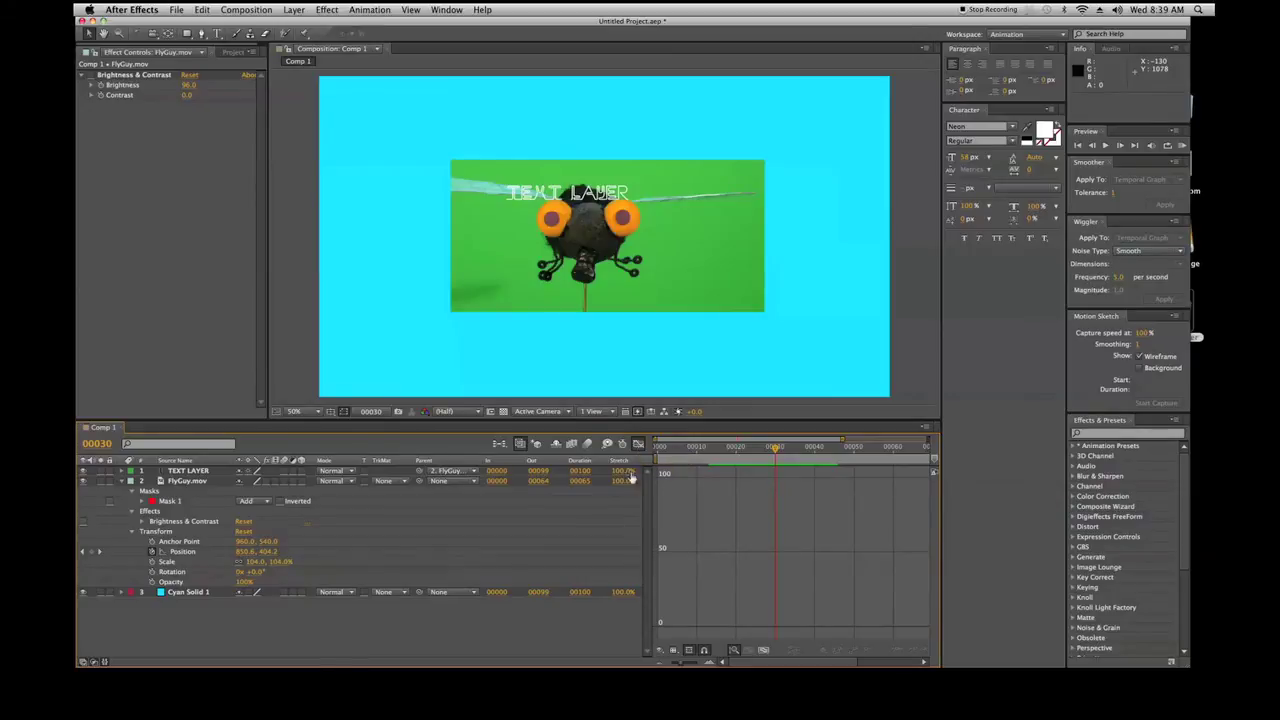
left_click(186, 482)
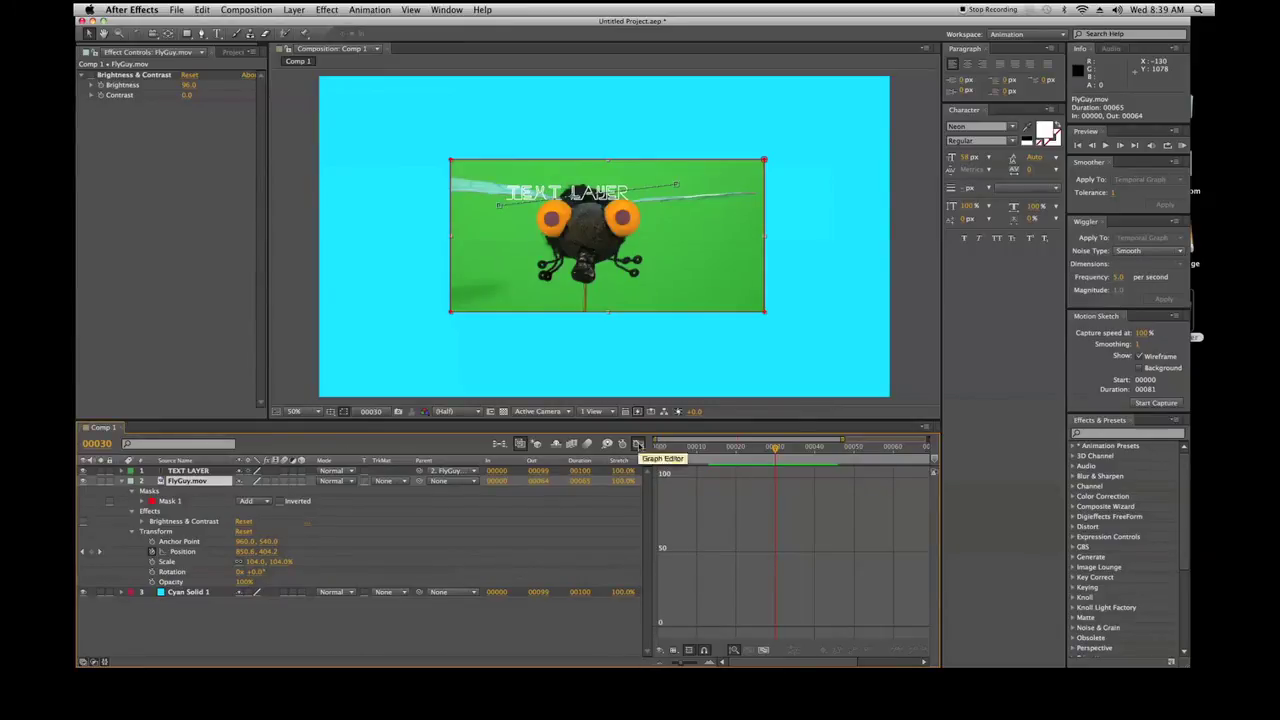
left_click(638, 443)
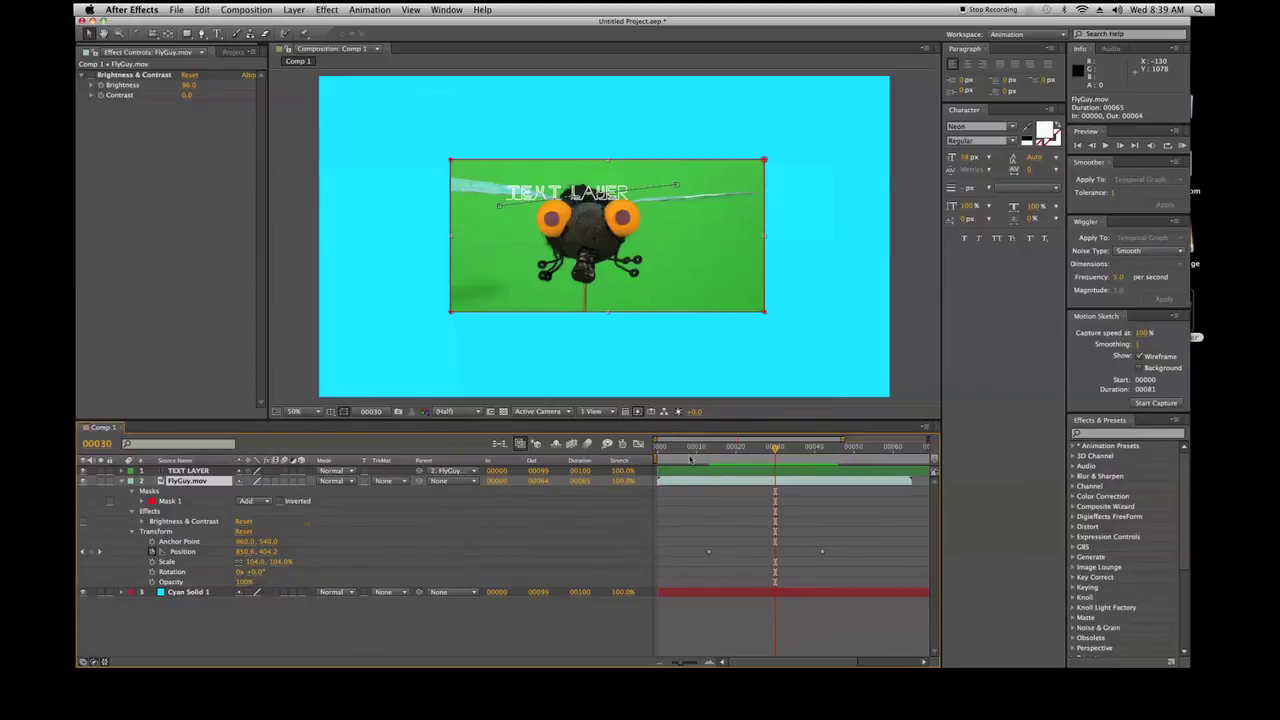
Adjust the timeline zoom and drag composition markers to frames 46 and 60.
left_click_drag(843, 440, 887, 441)
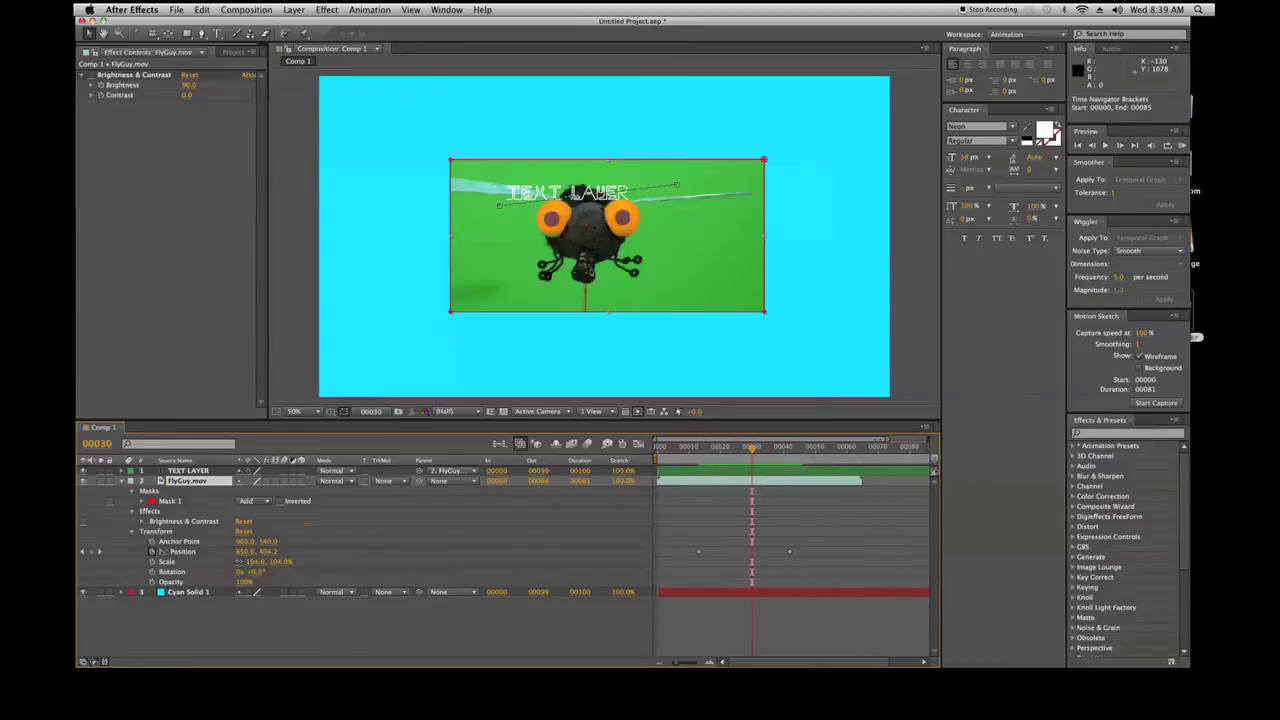
left_click_drag(675, 662, 776, 664)
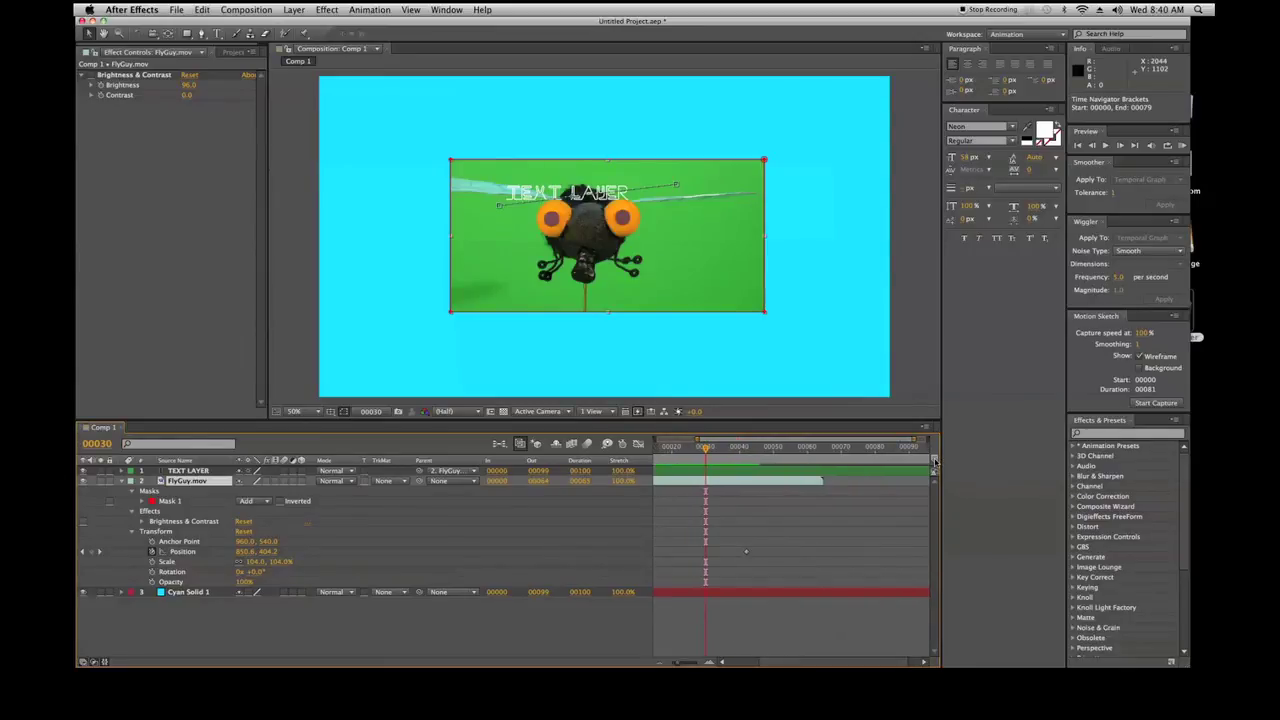
left_click_drag(935, 462, 757, 459)
left_click_drag(935, 461, 812, 459)
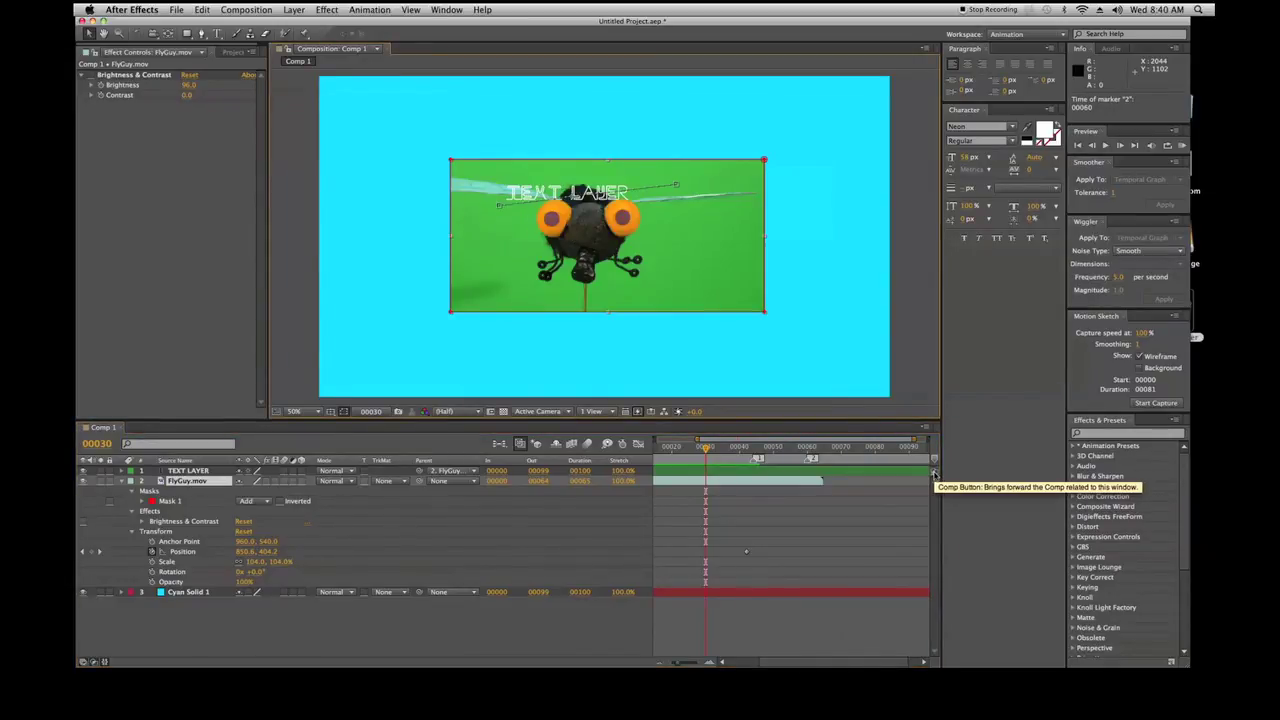
Deselect FlyGuy.mov and toggle the In/Out/Duration, Modes and Switches columns off and back on.
left_click(558, 628)
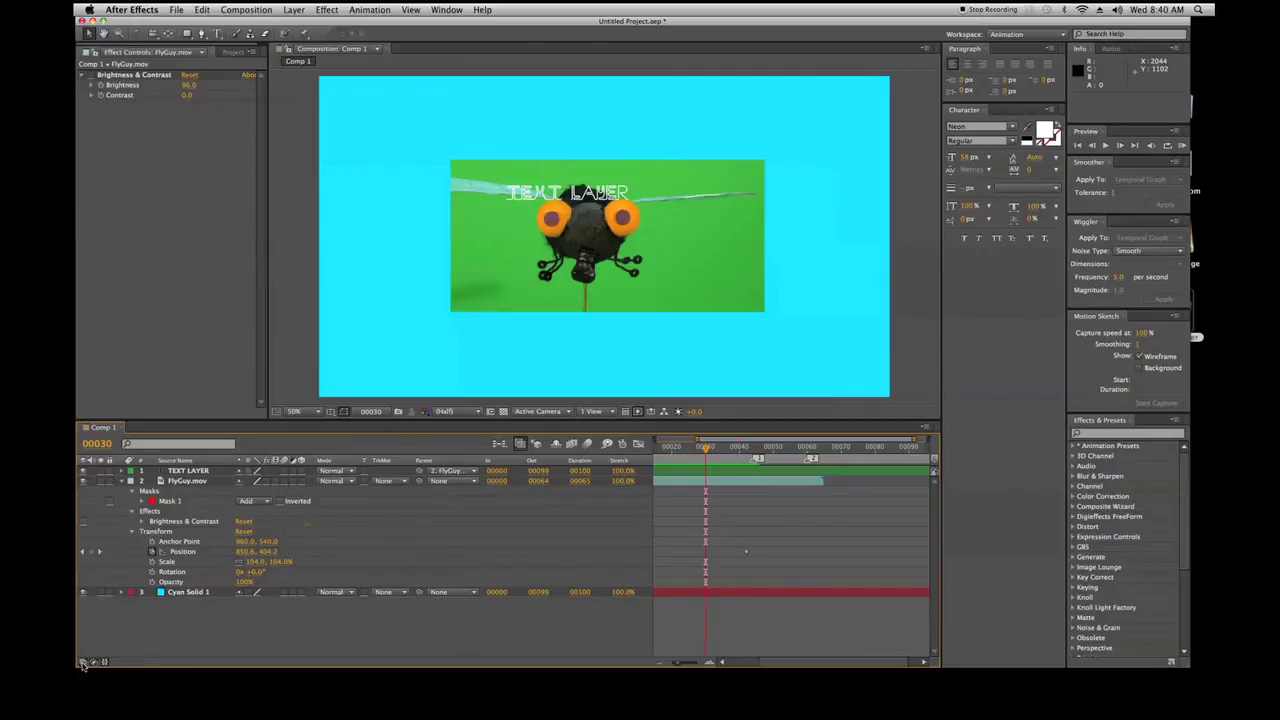
left_click(84, 662)
left_click(94, 662)
left_click(104, 662)
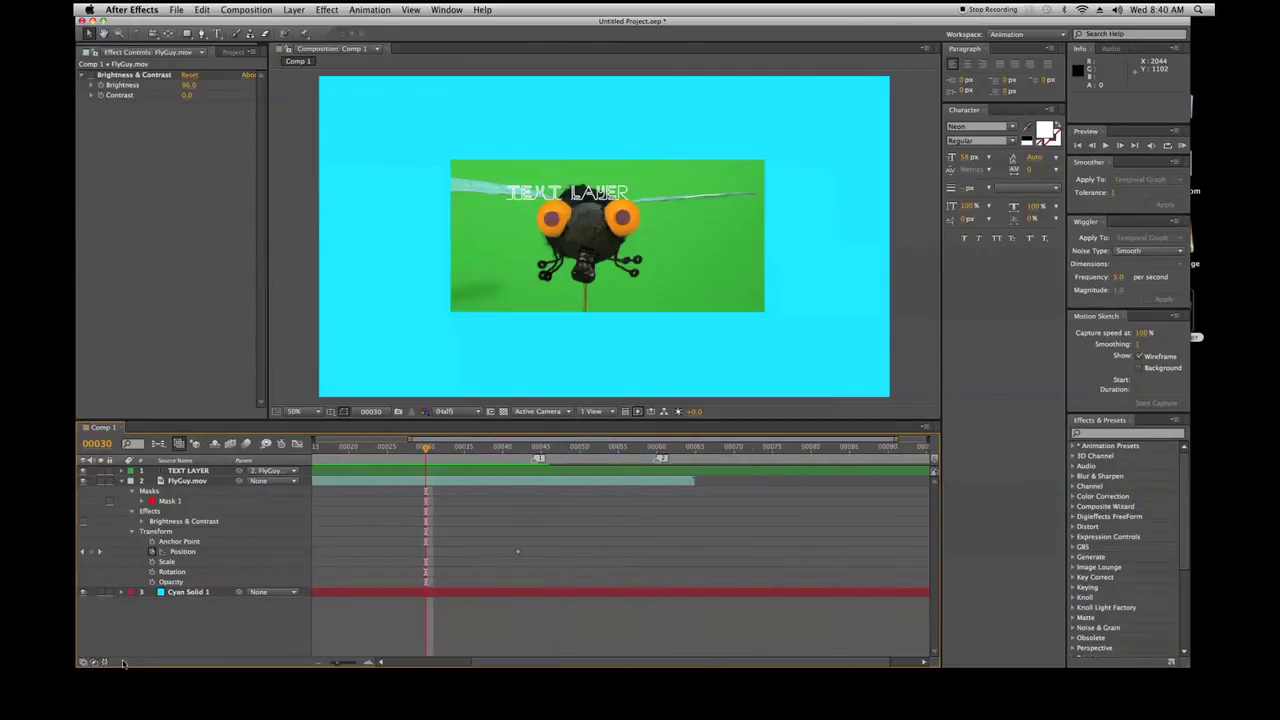
left_click(104, 662)
left_click(94, 662)
left_click(84, 662)
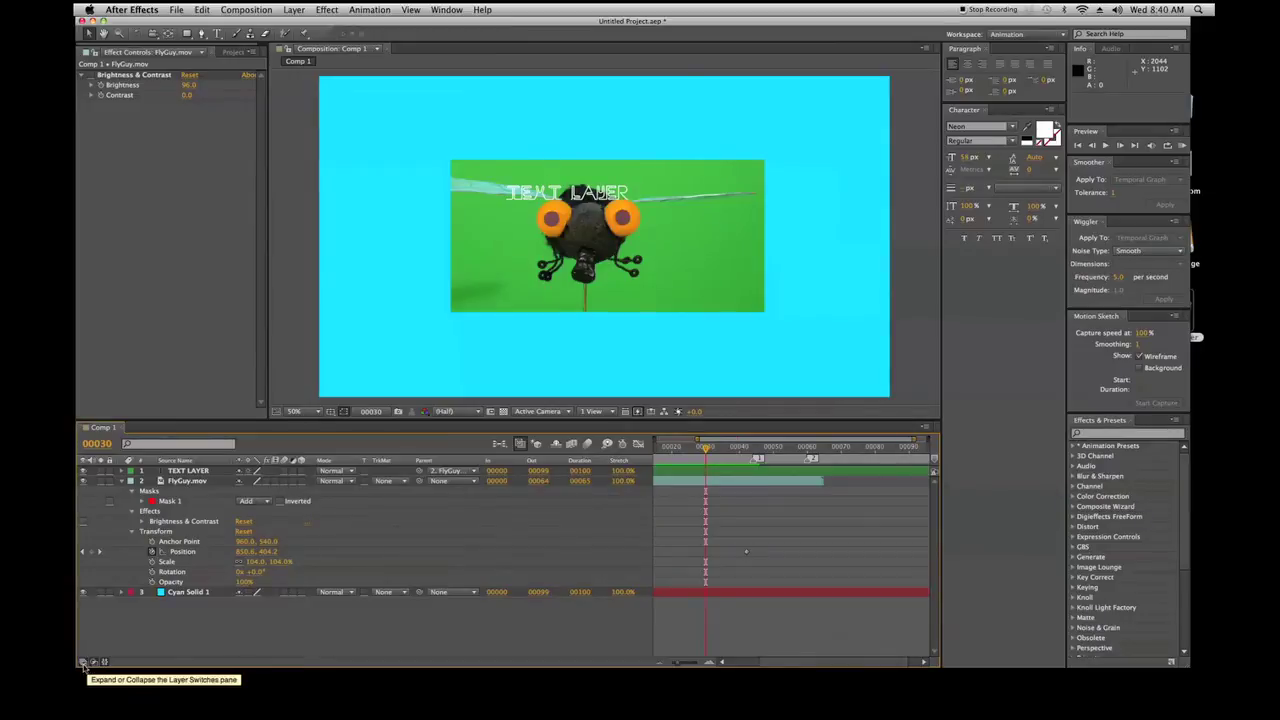
Hide the In/Out/Duration, Modes and Switches columns, leaving names and parents beside a wider graph.
left_click(84, 662)
left_click(94, 662)
left_click(104, 662)
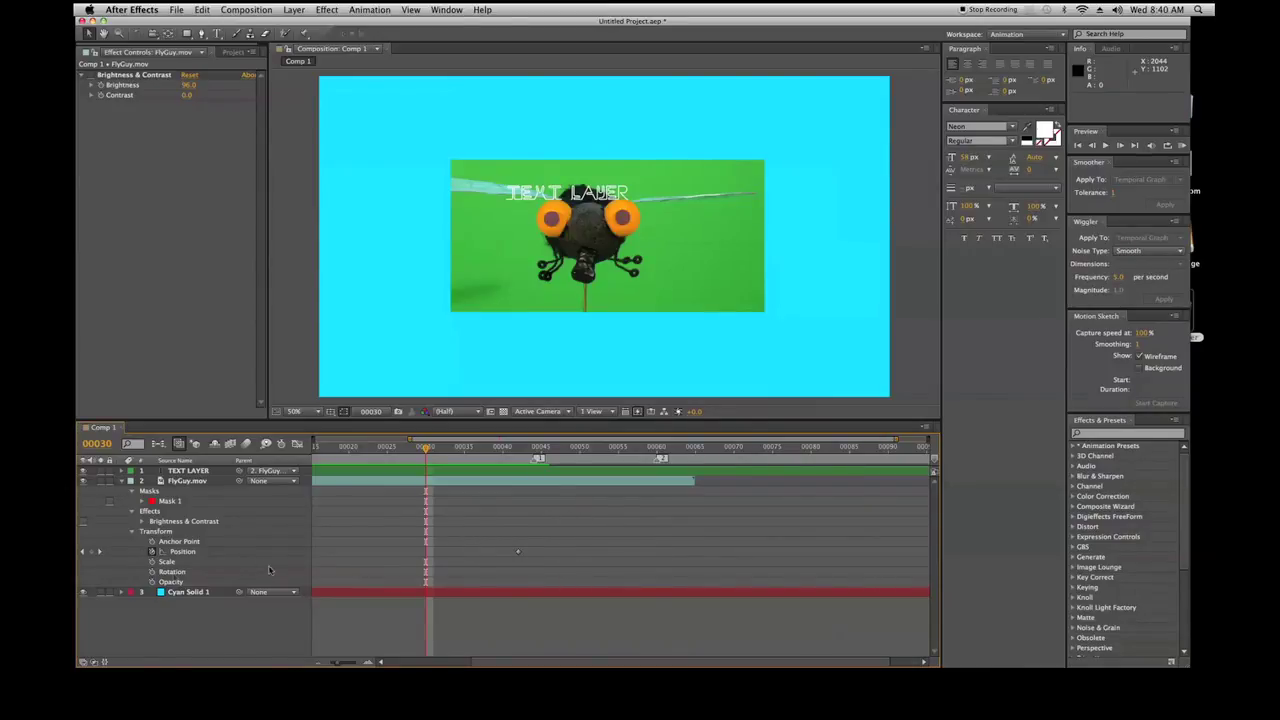
left_click(94, 662)
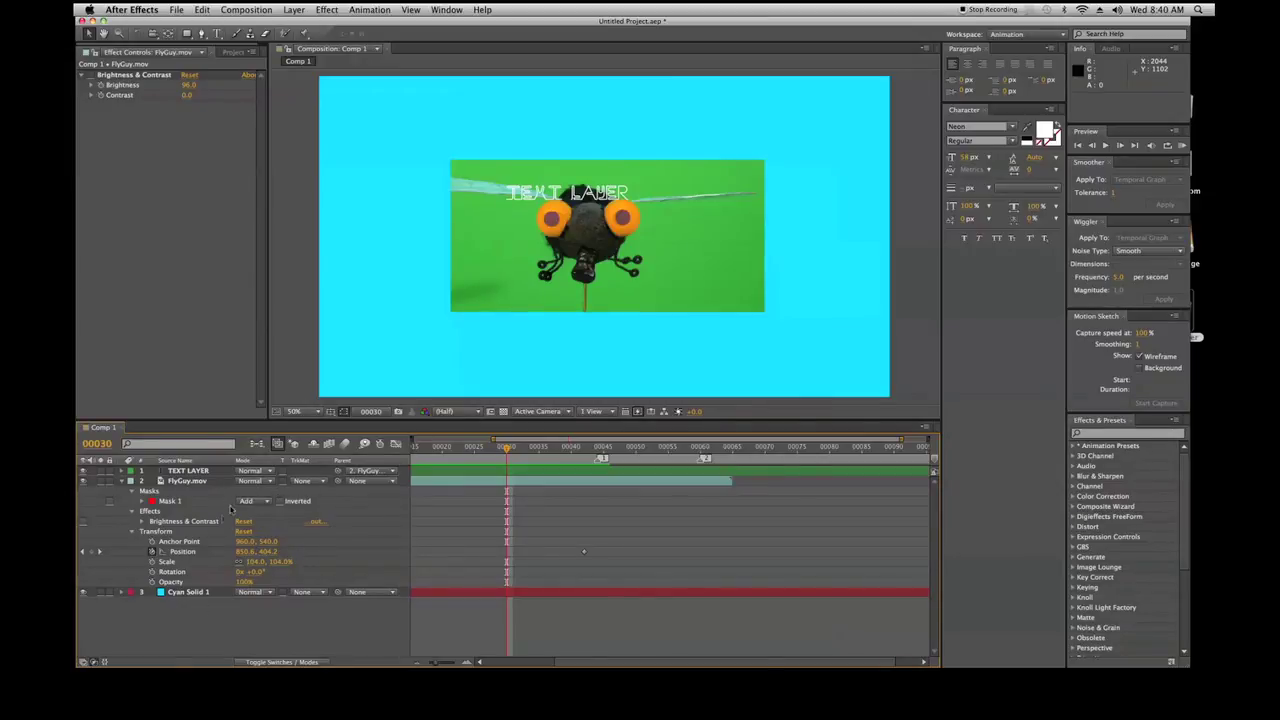
left_click(94, 662)
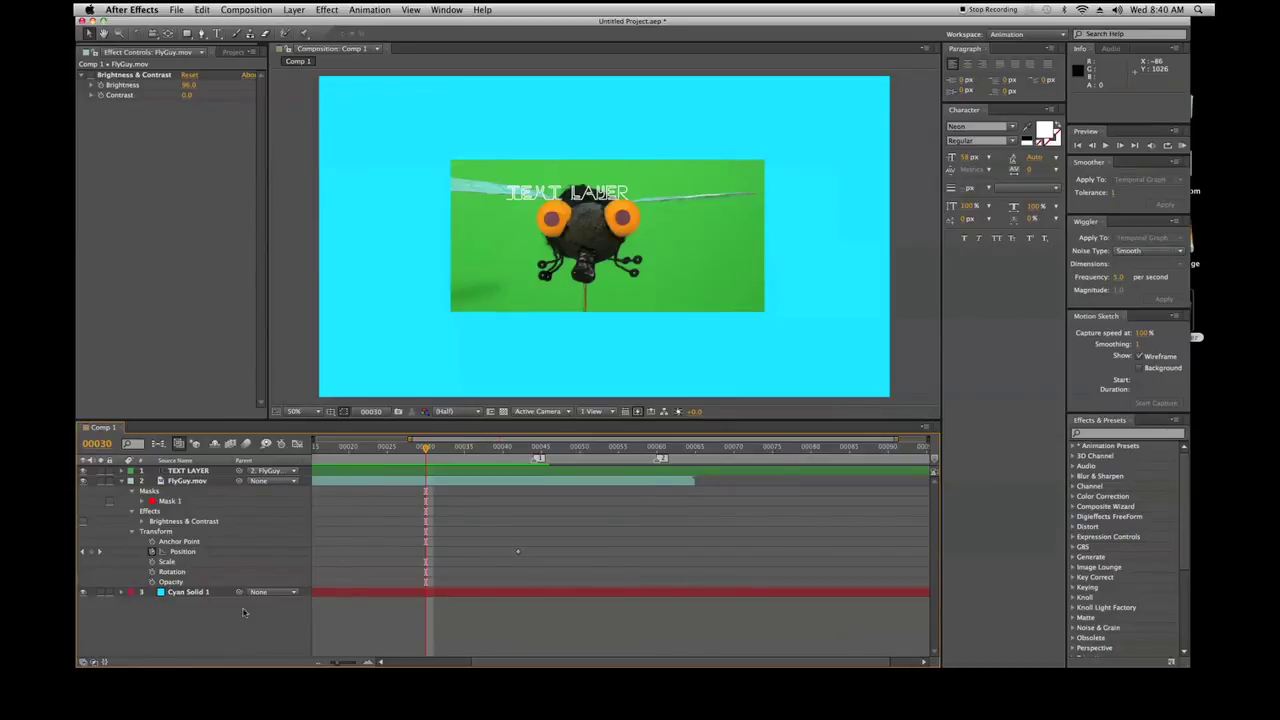
left_click_drag(490, 664, 400, 663)
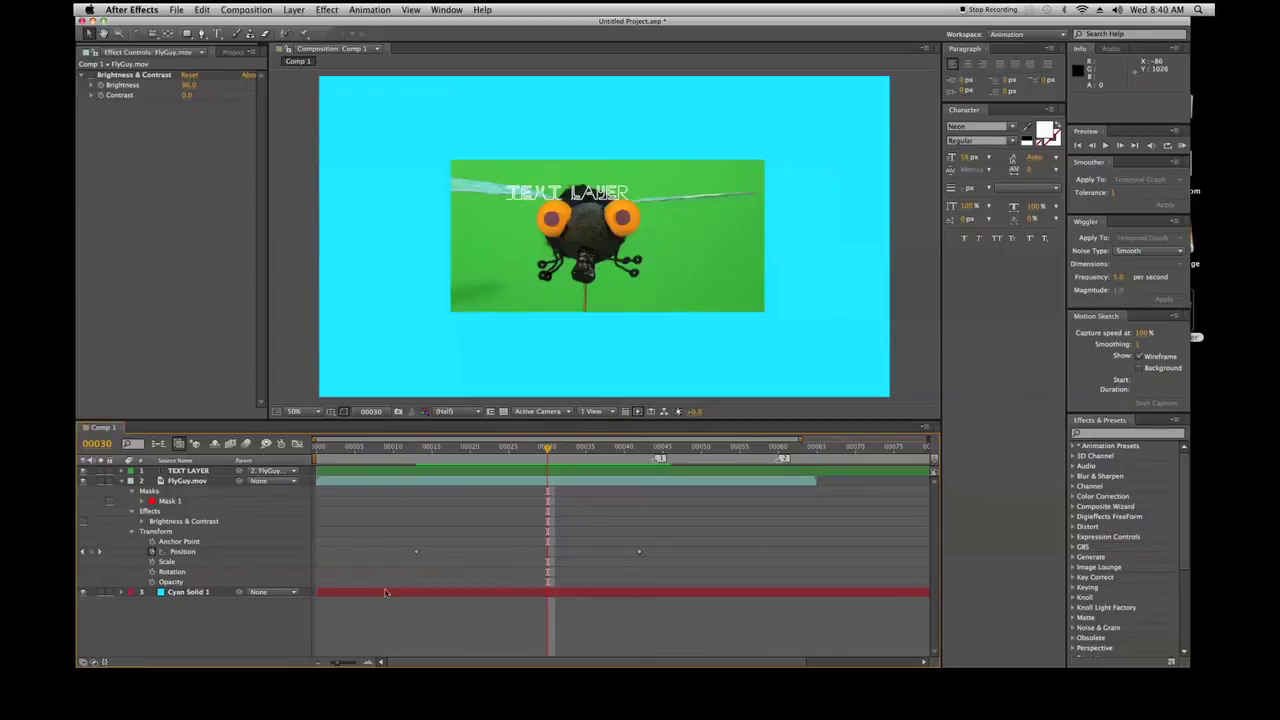